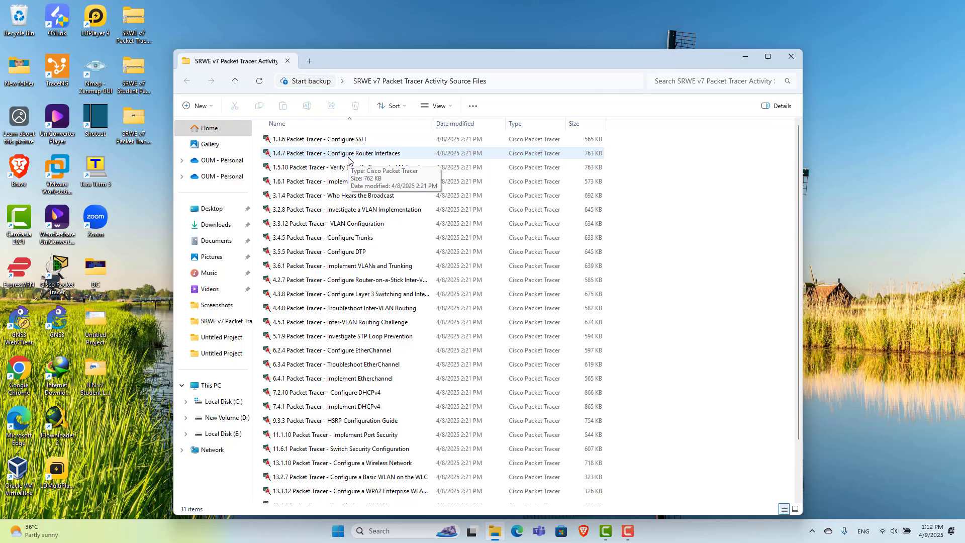
Open the 1.4.7 Packet Tracer - Configure Router Interfaces.pka file and minimise File Explorer
double_click(348, 158)
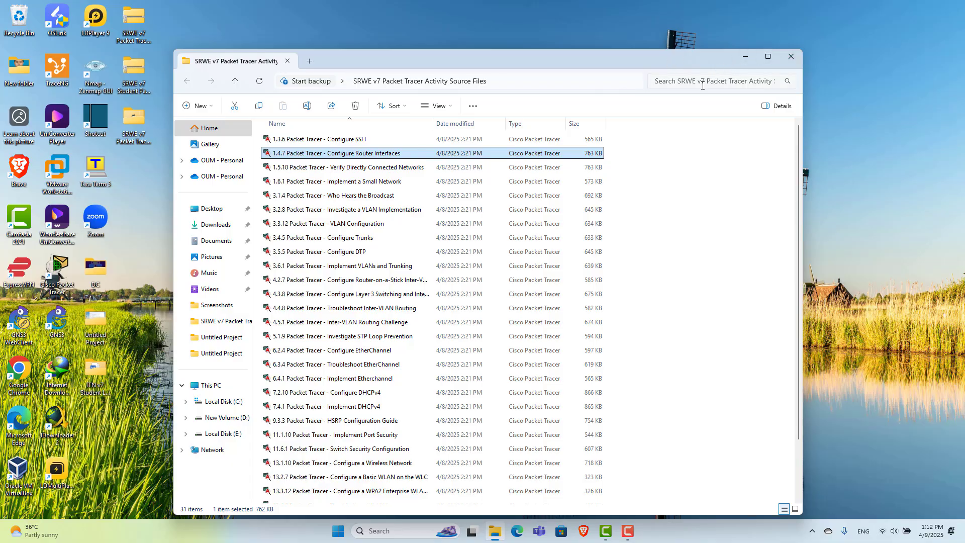
click(742, 56)
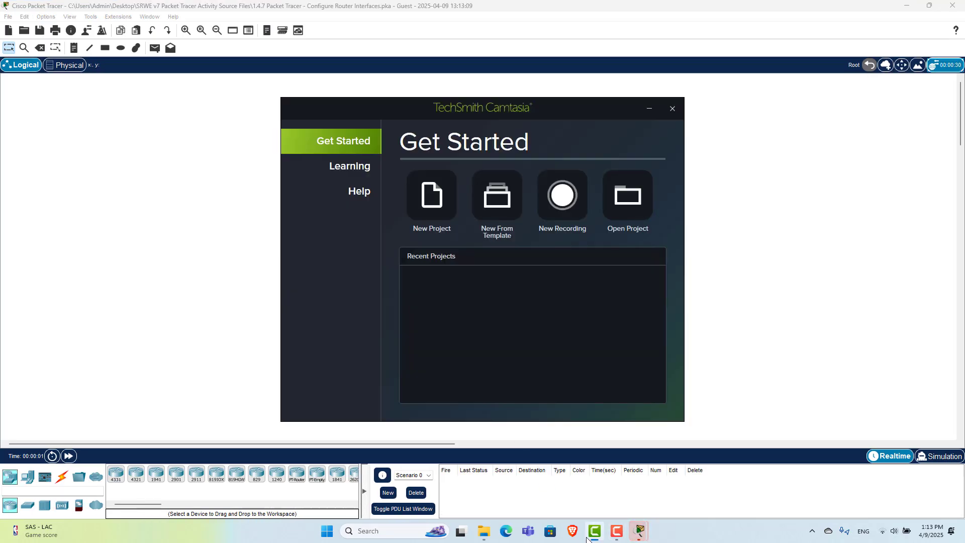
Accept the default user profile and reposition the PT Activity window over the topology
click(657, 114)
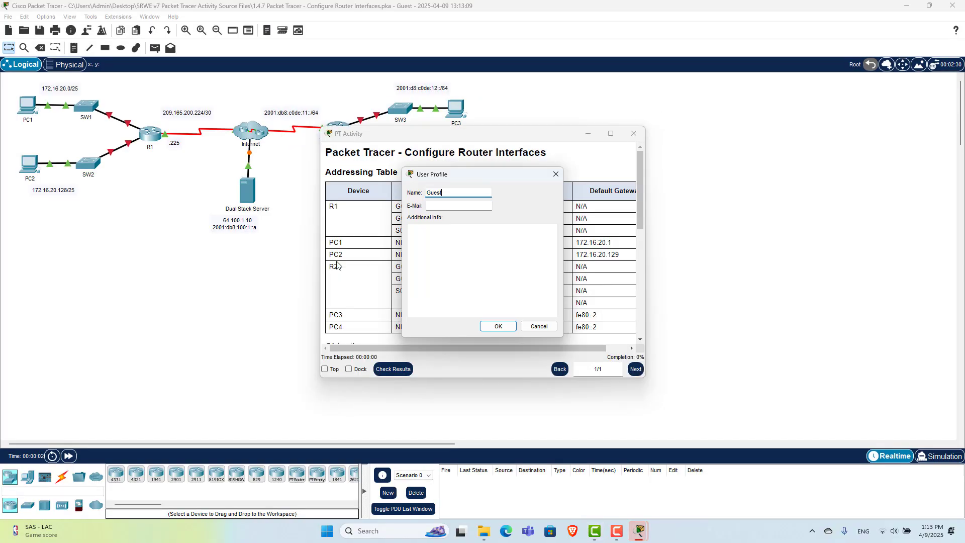
click(485, 326)
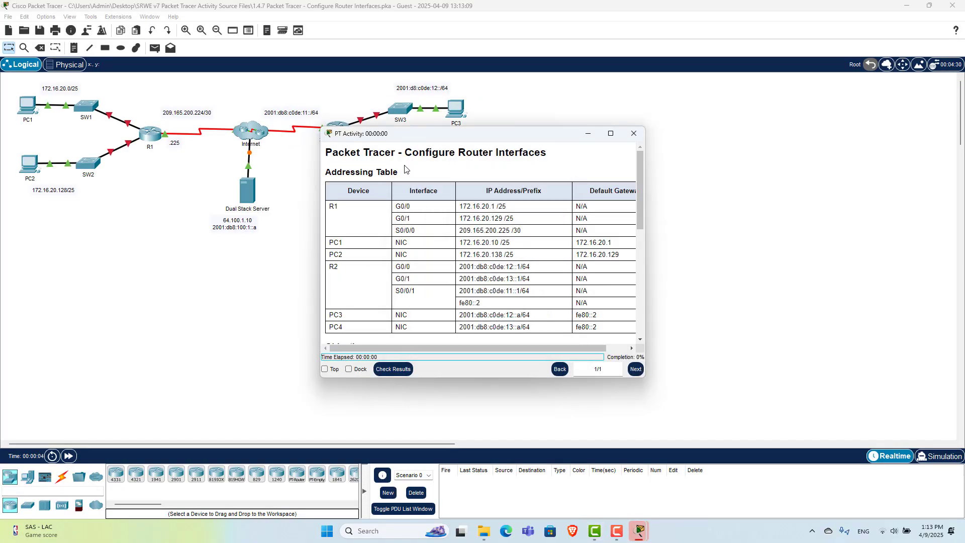
drag(412, 138, 383, 81)
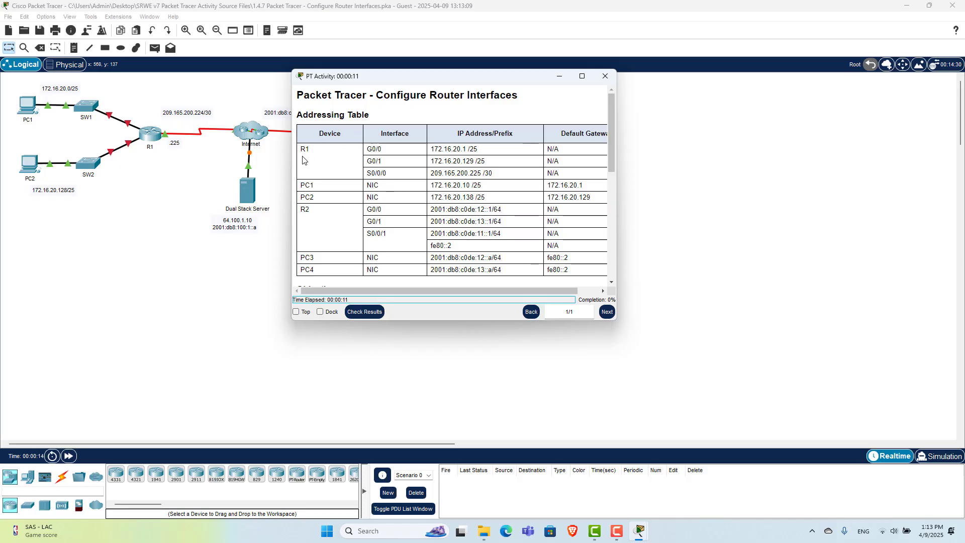
click(581, 77)
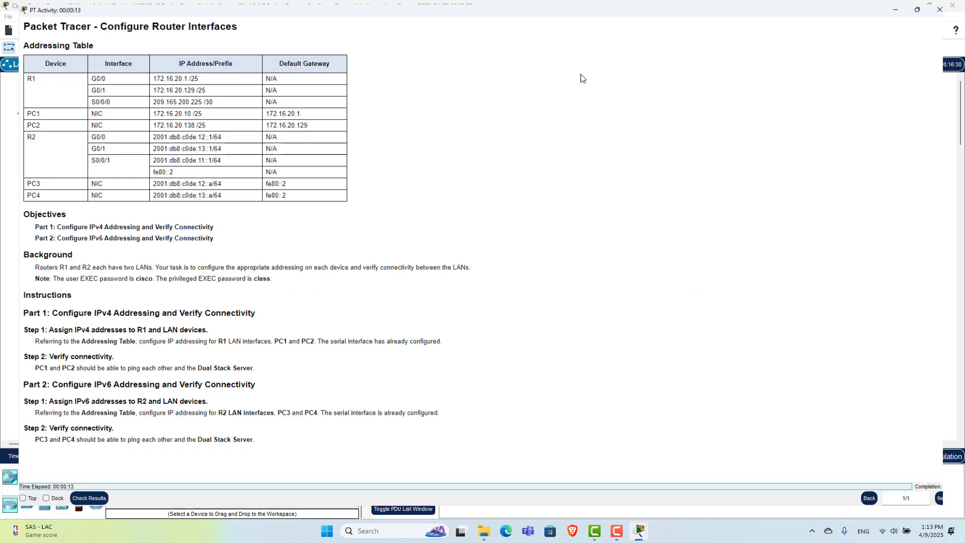
click(930, 5)
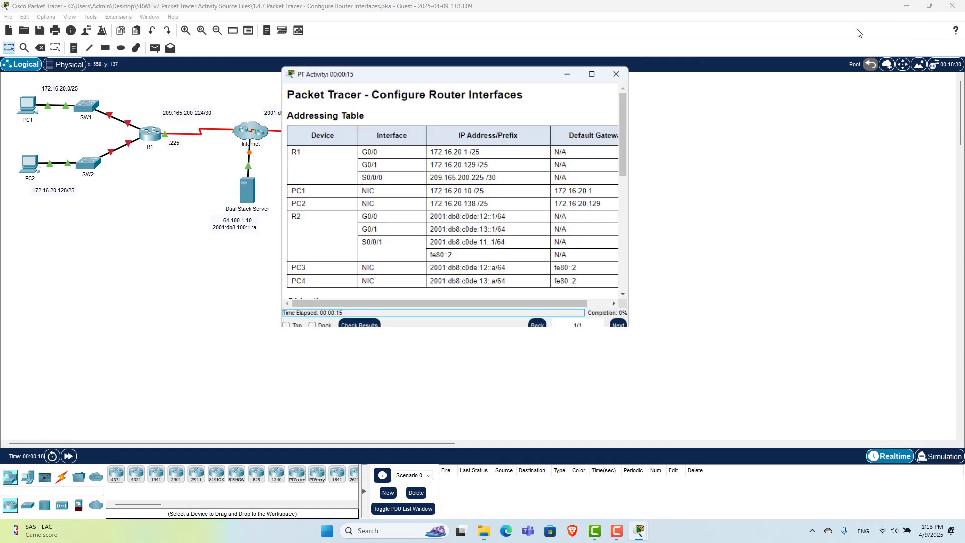
Widen the activity window to show Default Gateway and highlight R2's G0/0 address 2001:db8:c0de:12::1/64
drag(617, 248, 706, 246)
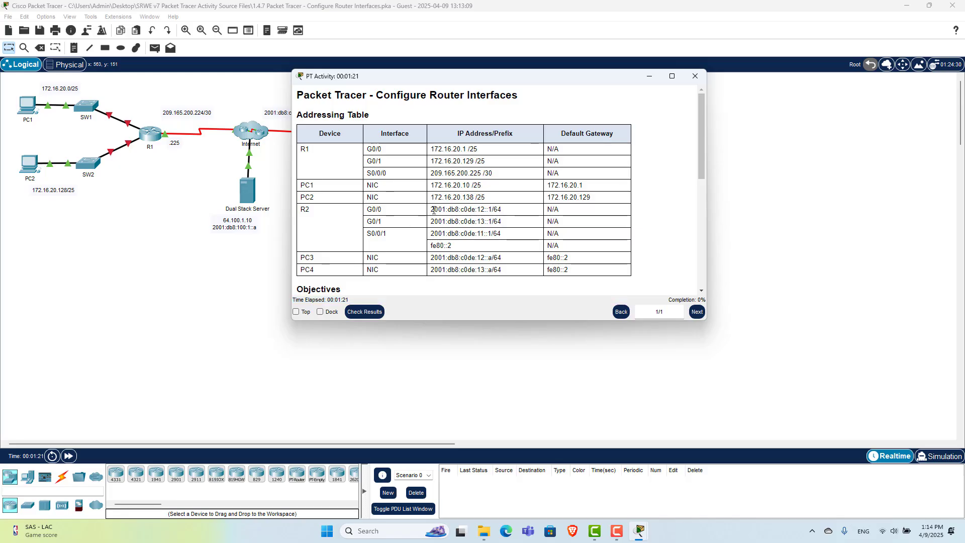
drag(434, 210, 485, 210)
click(450, 215)
drag(502, 211, 428, 211)
click(423, 224)
Highlight R2's fe80::2 link-local and PC4's IPv6 address and gateway in the addressing table
drag(371, 222, 428, 246)
click(456, 221)
scroll(427, 243, down, 1)
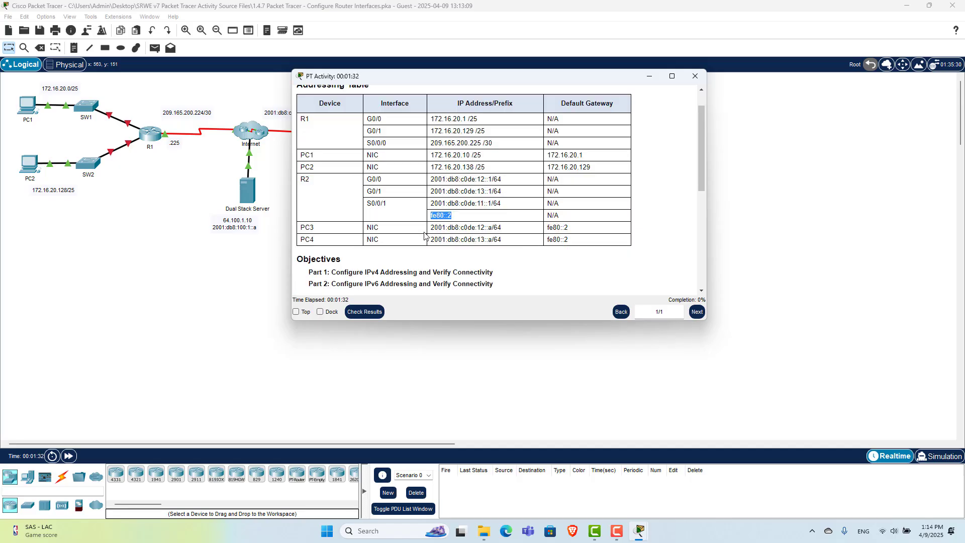
click(300, 234)
drag(575, 232, 447, 236)
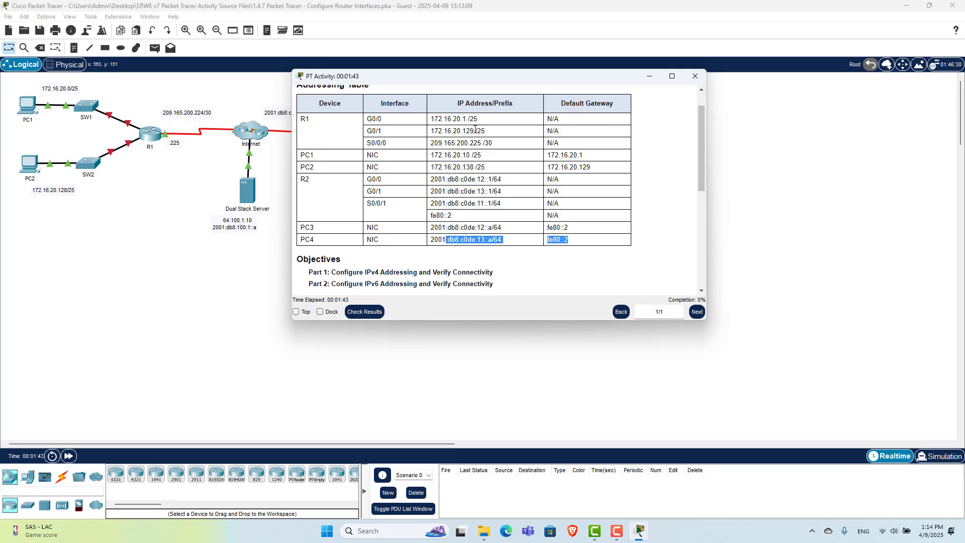
drag(443, 82, 456, 71)
scroll(377, 204, down, 4)
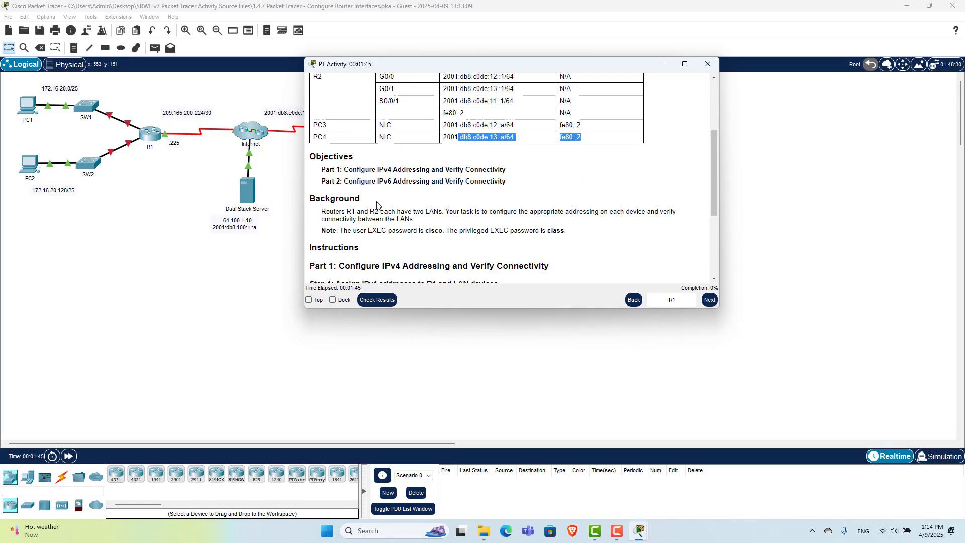
Move the activity window to the right to uncover R2's LANs
click(377, 204)
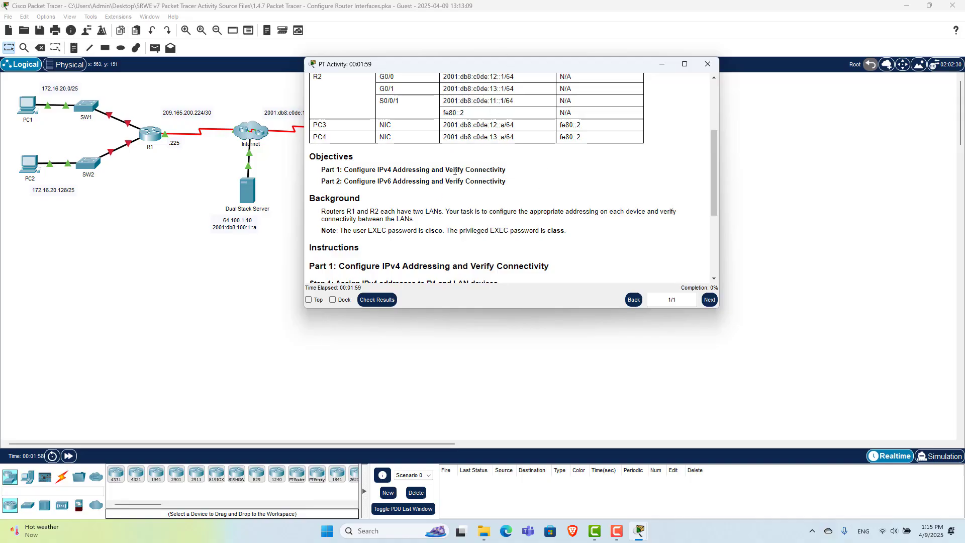
scroll(455, 171, down, 1)
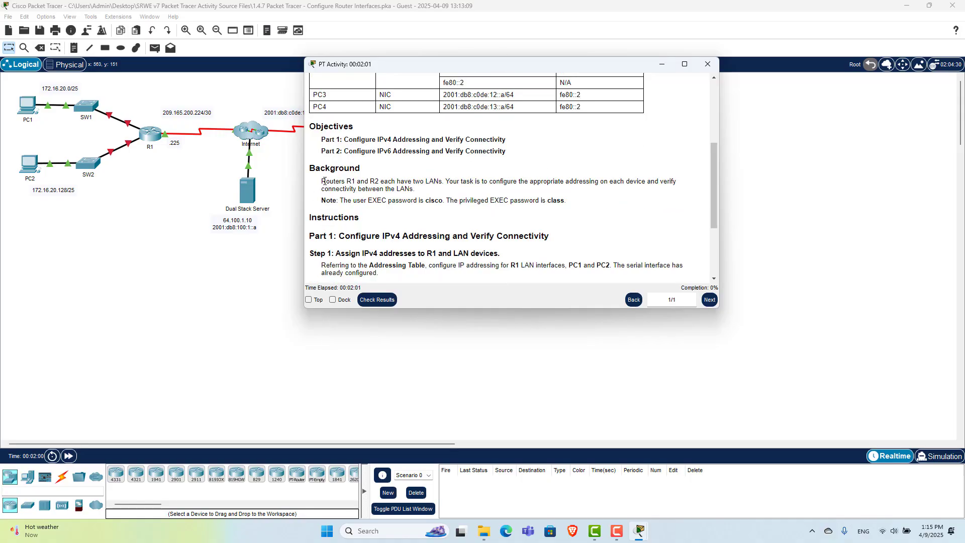
drag(407, 60, 614, 88)
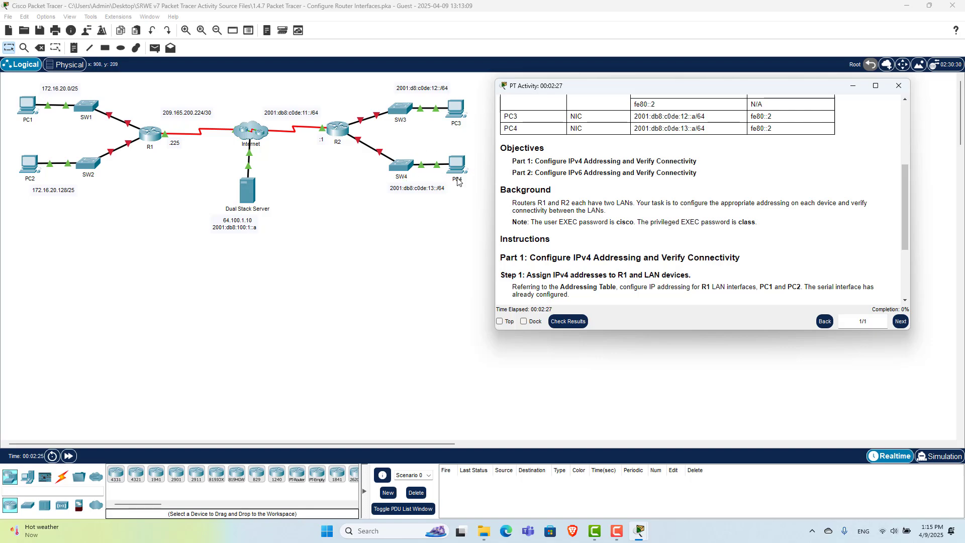
scroll(521, 169, down, 3)
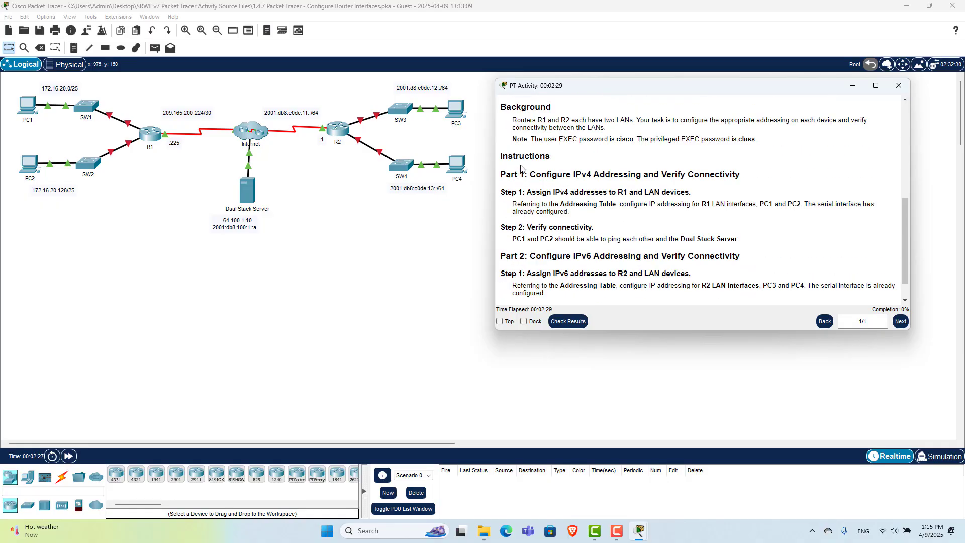
scroll(521, 171, up, 3)
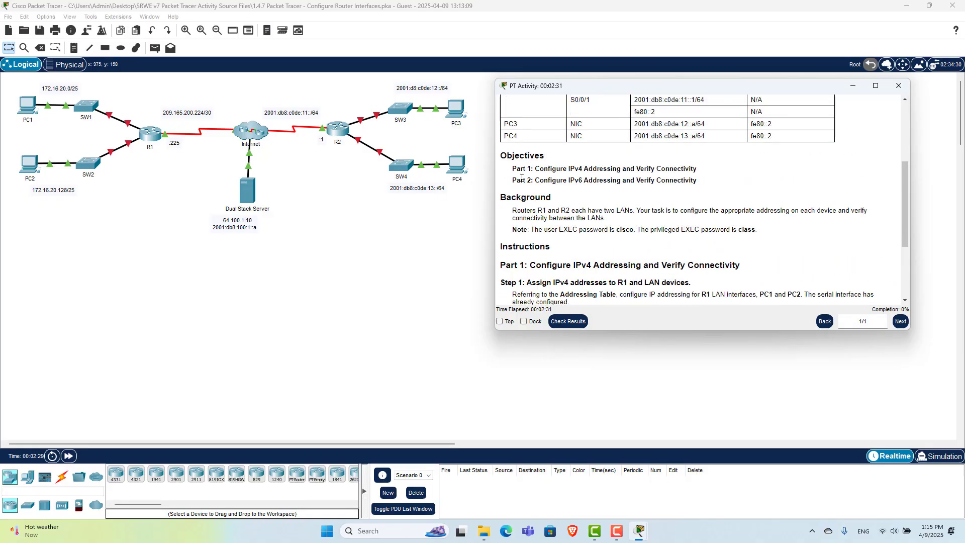
scroll(521, 186, down, 3)
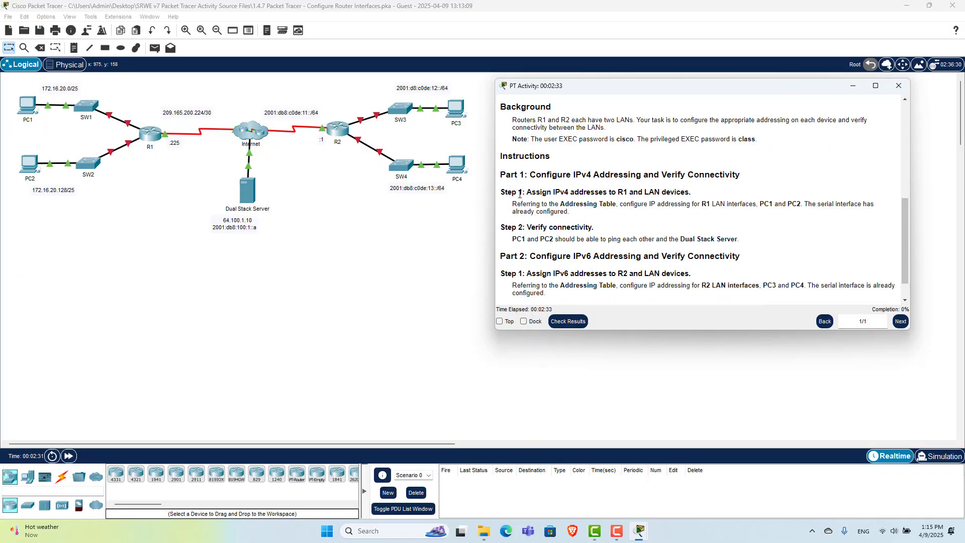
Read through the Part 1 and Part 2 instructions, highlighting the headings and steps
drag(511, 175, 669, 173)
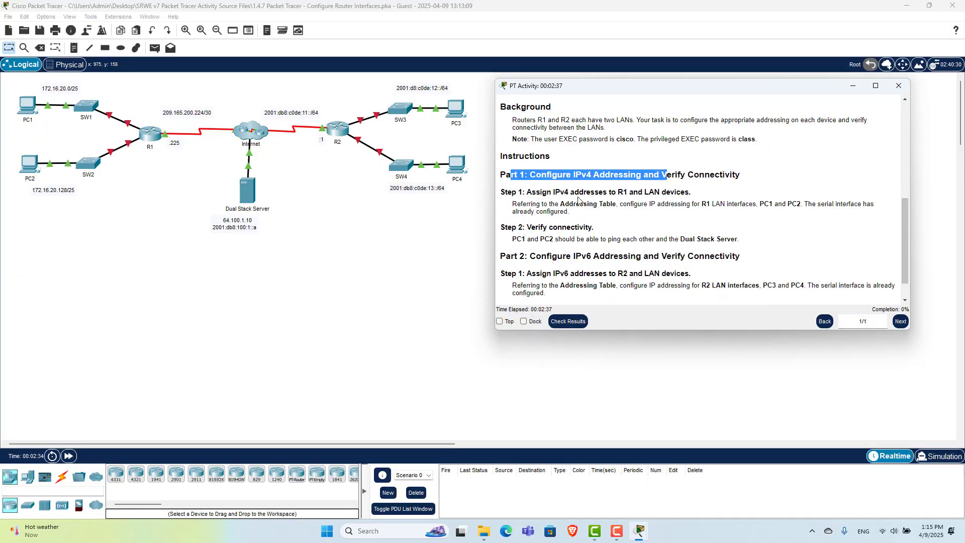
scroll(578, 200, down, 1)
drag(523, 162, 685, 159)
click(527, 190)
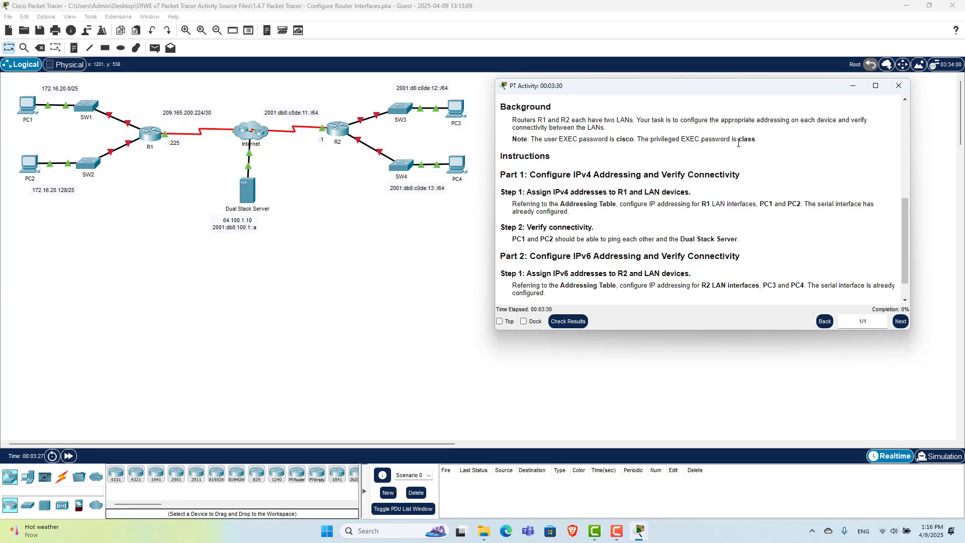
drag(738, 143, 768, 143)
click(766, 144)
scroll(584, 173, down, 1)
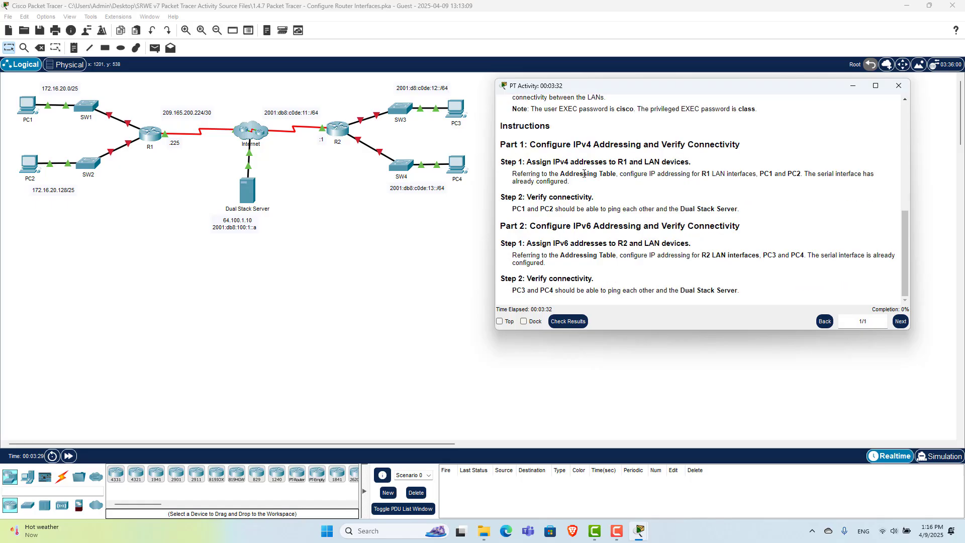
Open router R1's device window and move it to the left
click(151, 133)
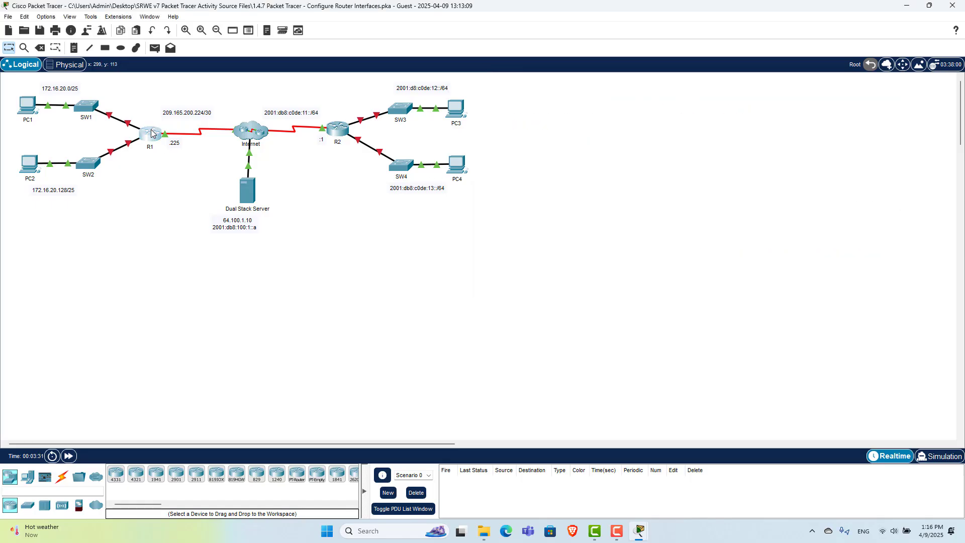
click(151, 133)
drag(400, 101, 246, 73)
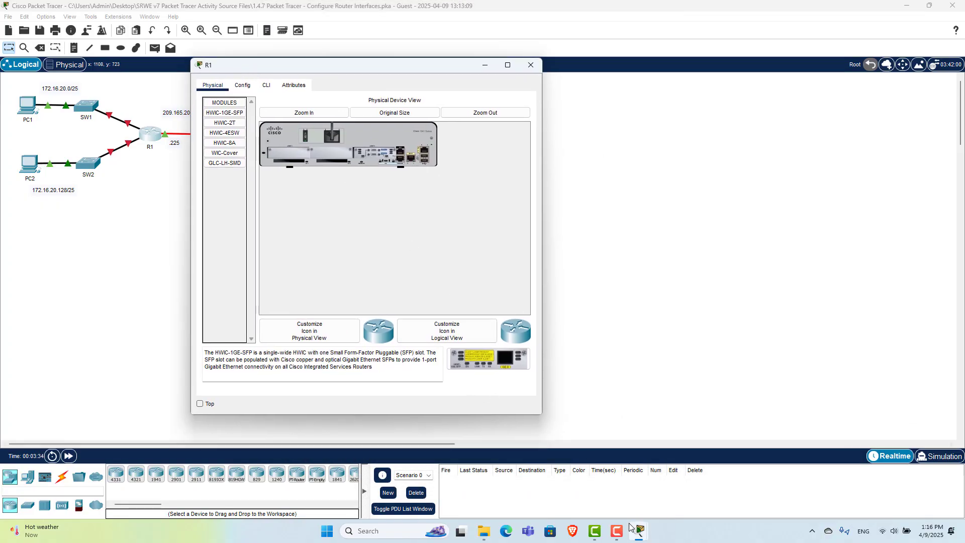
mouse_move(637, 528)
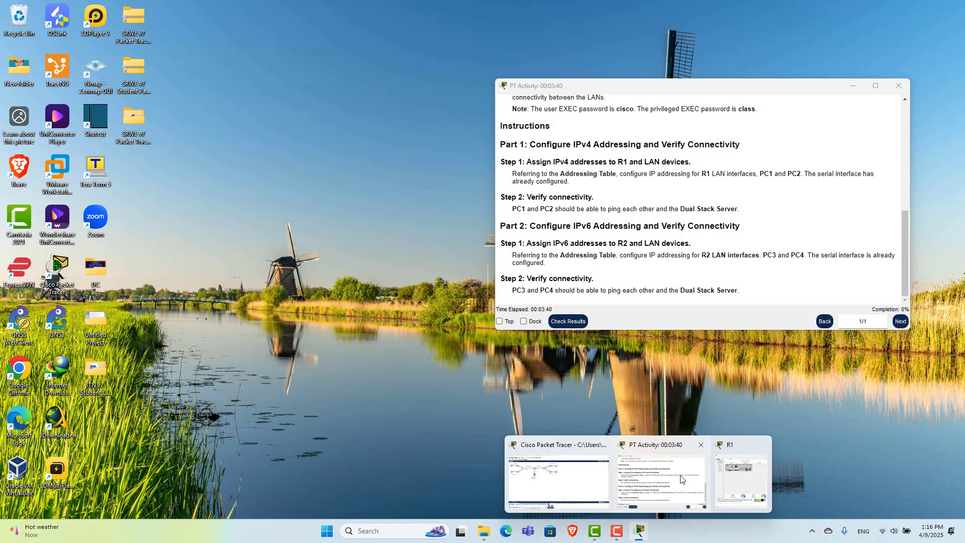
click(681, 479)
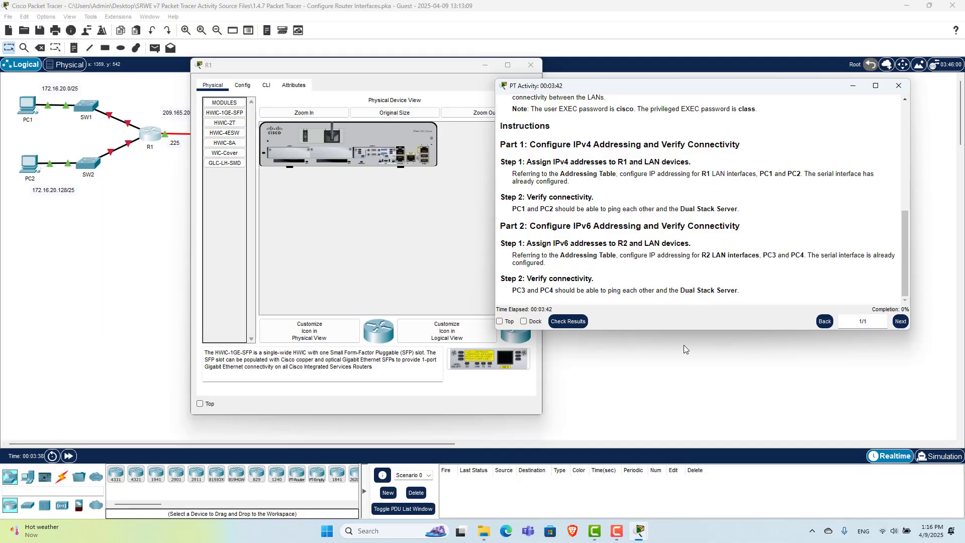
Resize the activity and R1 windows so they sit side by side, with R1's CLI showing
drag(681, 331, 681, 408)
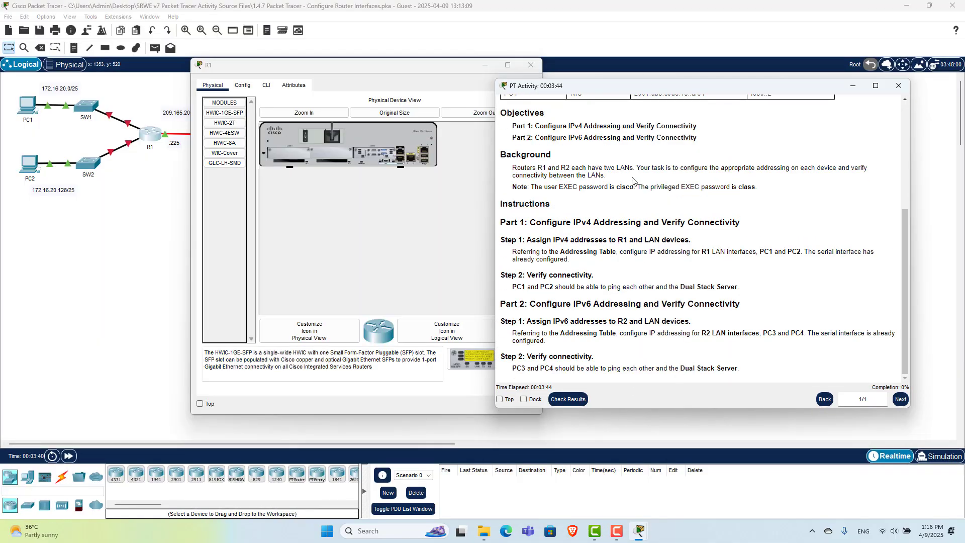
drag(630, 78, 630, 59)
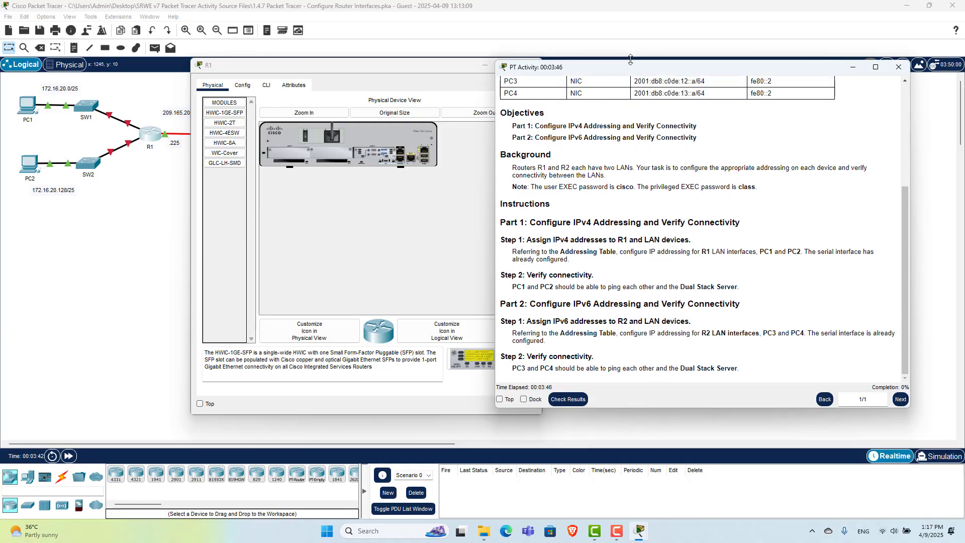
drag(351, 69, 301, 68)
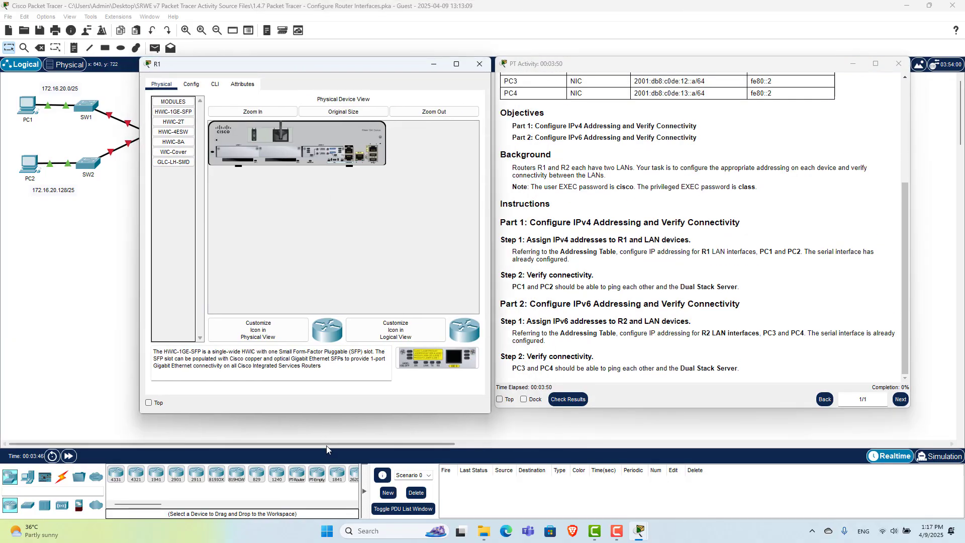
drag(327, 415, 321, 421)
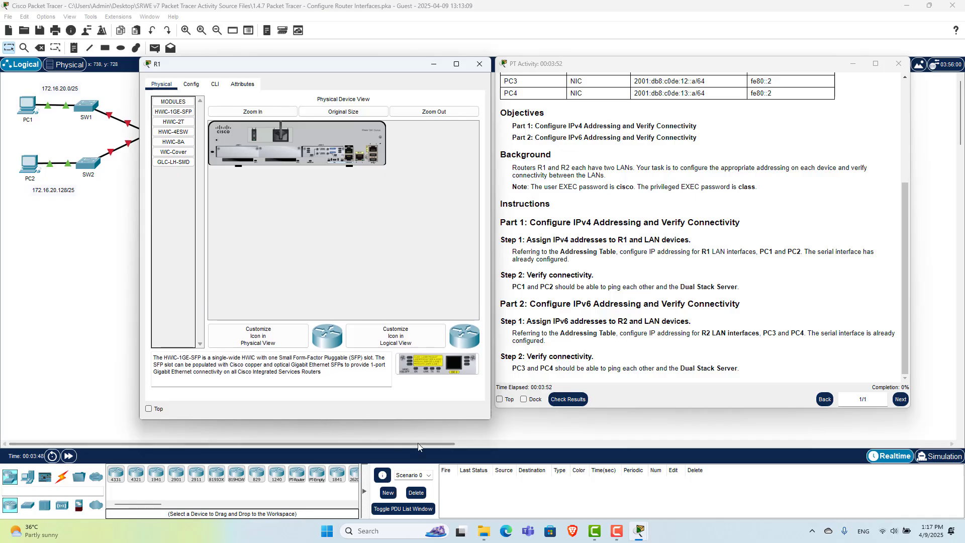
drag(512, 408, 510, 418)
click(215, 91)
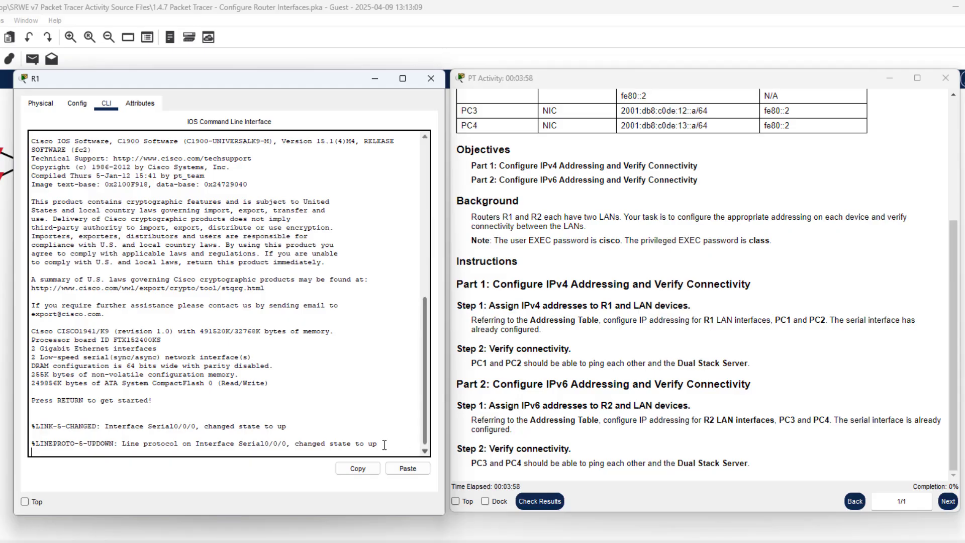
Log in to R1 with the user password, then run enable and supply the privileged password
click(441, 362)
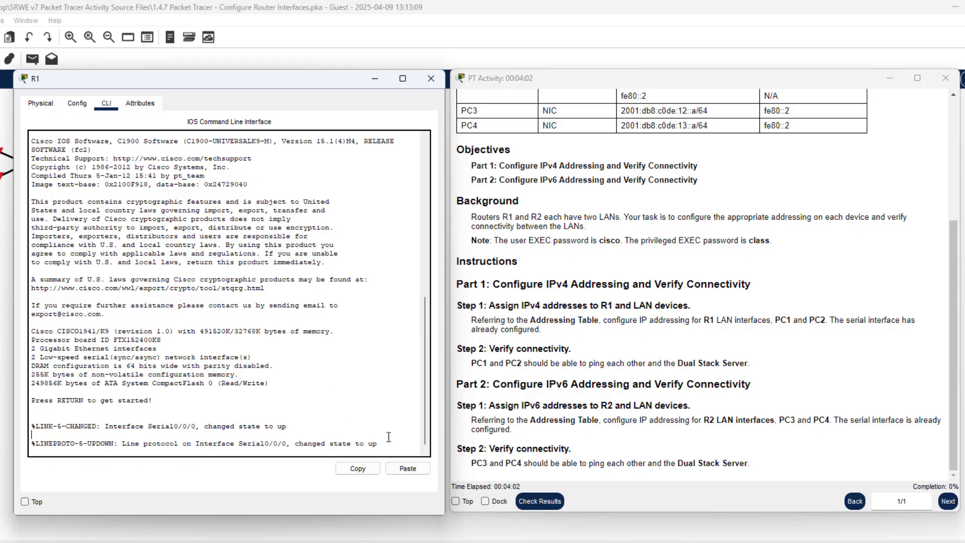
key(Return)
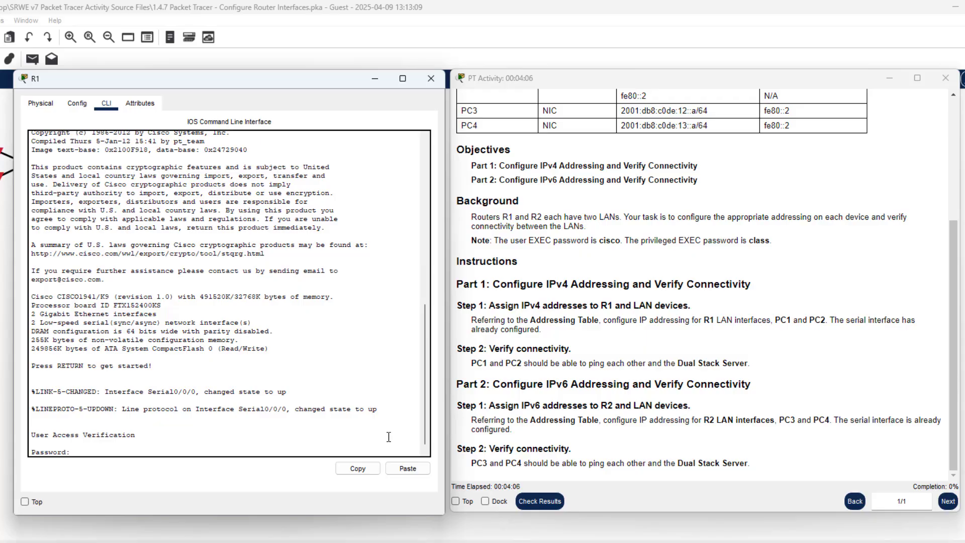
text(cisco)
key(Return)
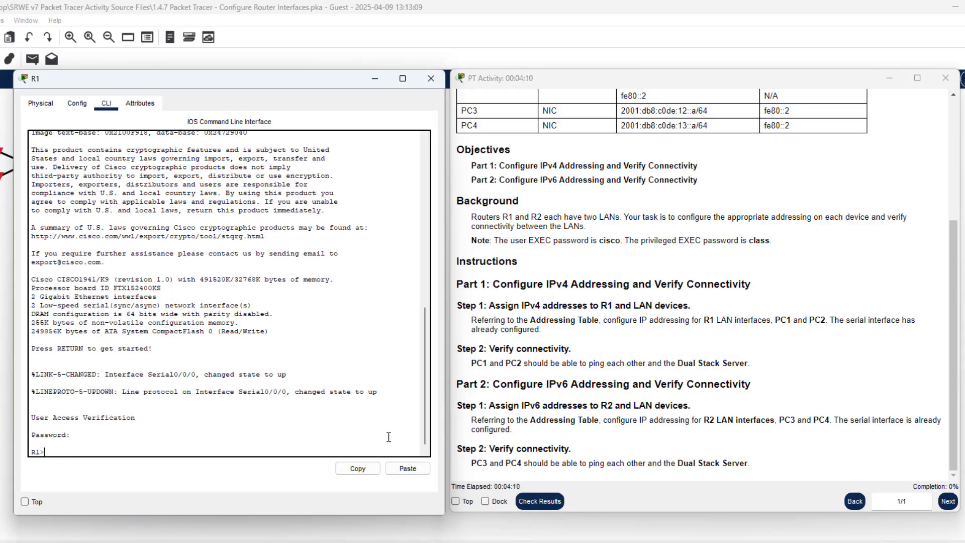
text(ean)
key(BackSpace)
key(BackSpace)
text(na)
key(Tab)
key(Return)
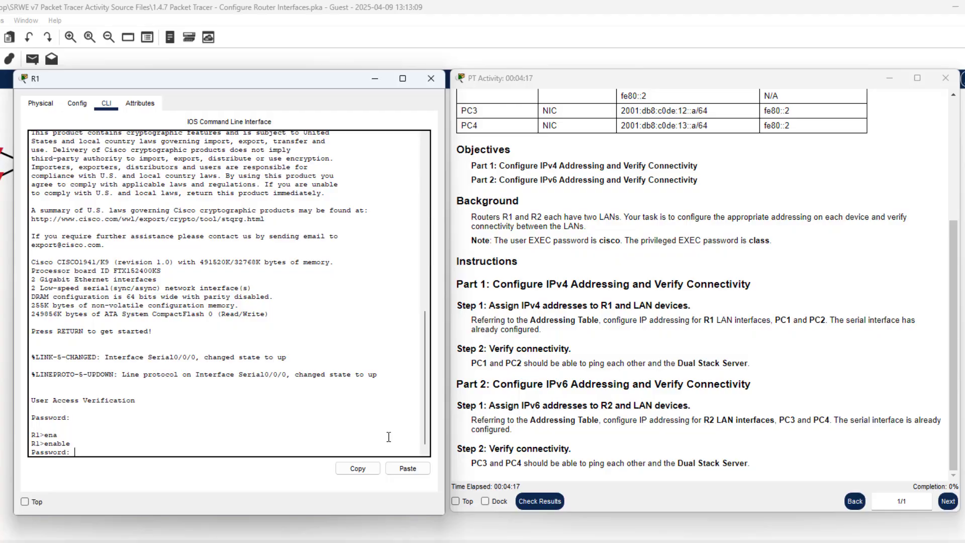
key(Return)
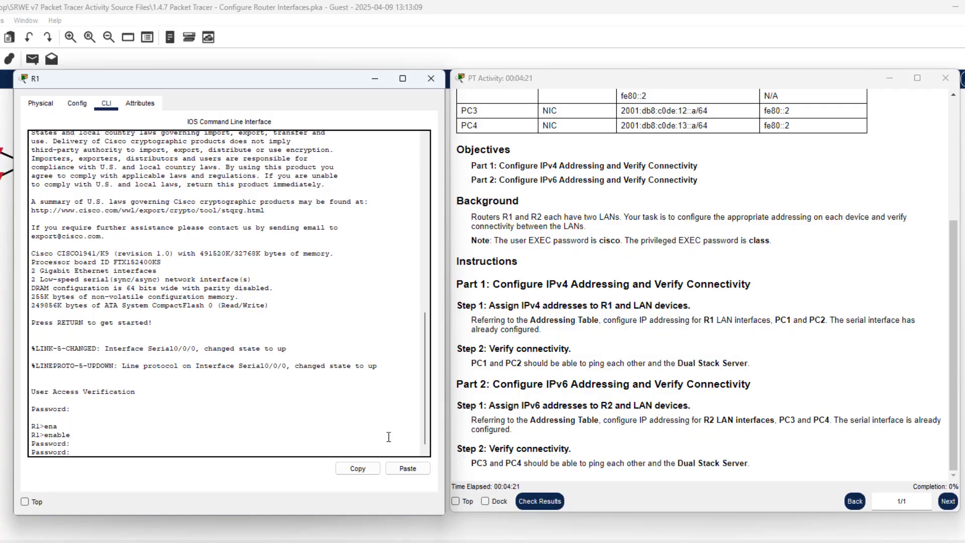
key(Return)
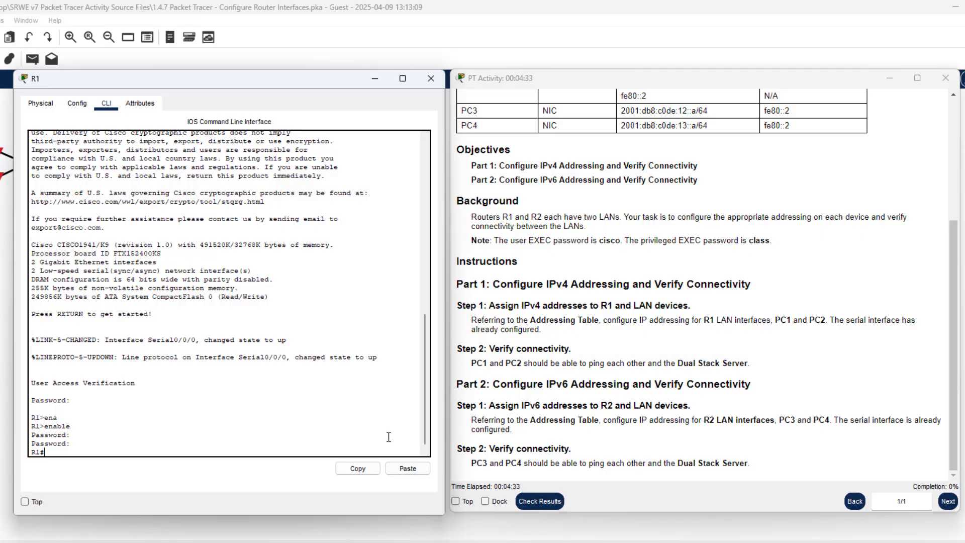
Enter global configuration mode with configure terminal
text(conf)
key(Tab)
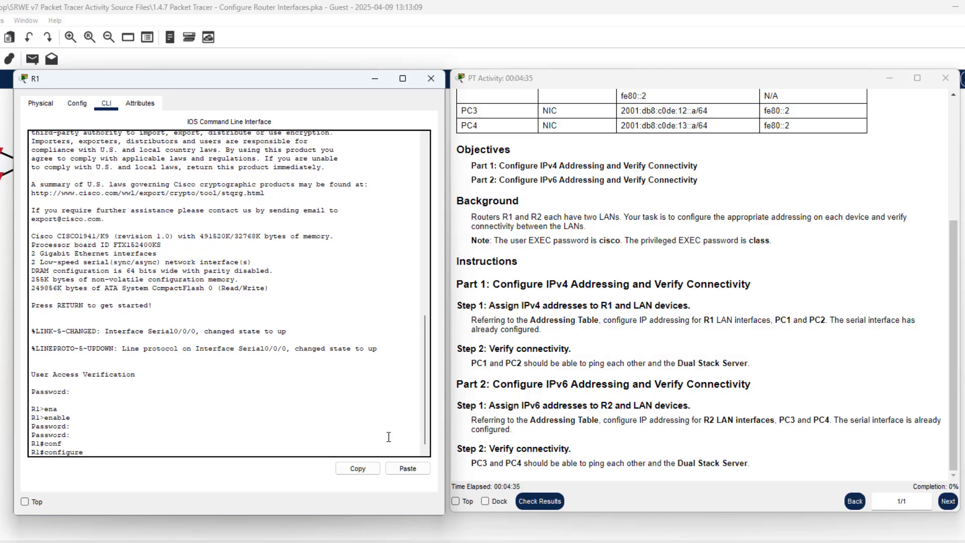
text(ter)
key(Tab)
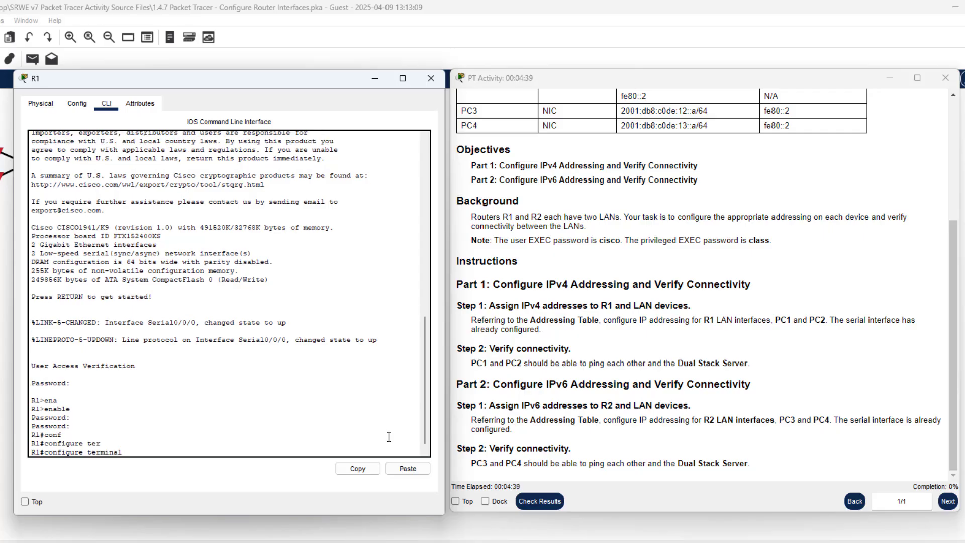
key(Return)
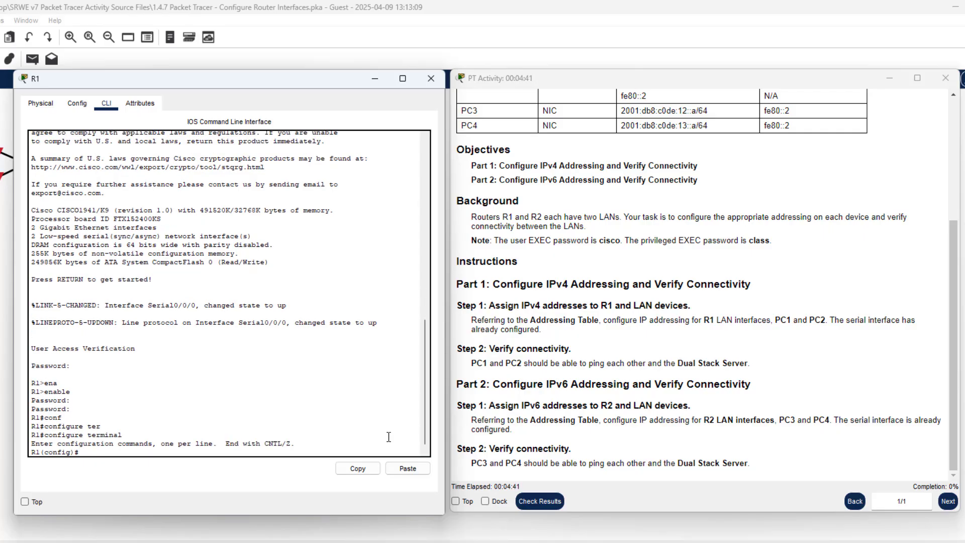
Assign 172.16.20.1 255.255.255.128 to R1's interface g0/0
text(int)
key(Tab)
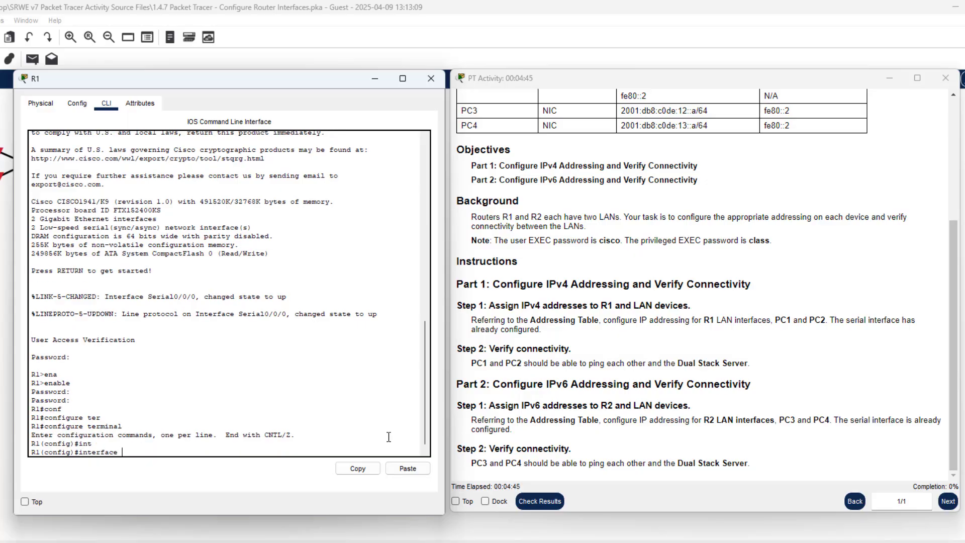
scroll(527, 352, up, 4)
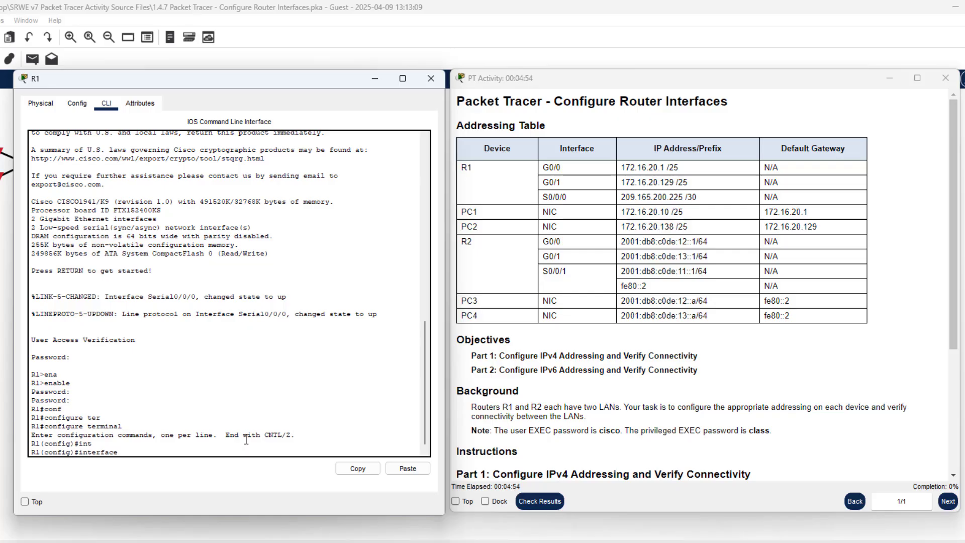
text(g0/0)
key(Return)
text(ip add)
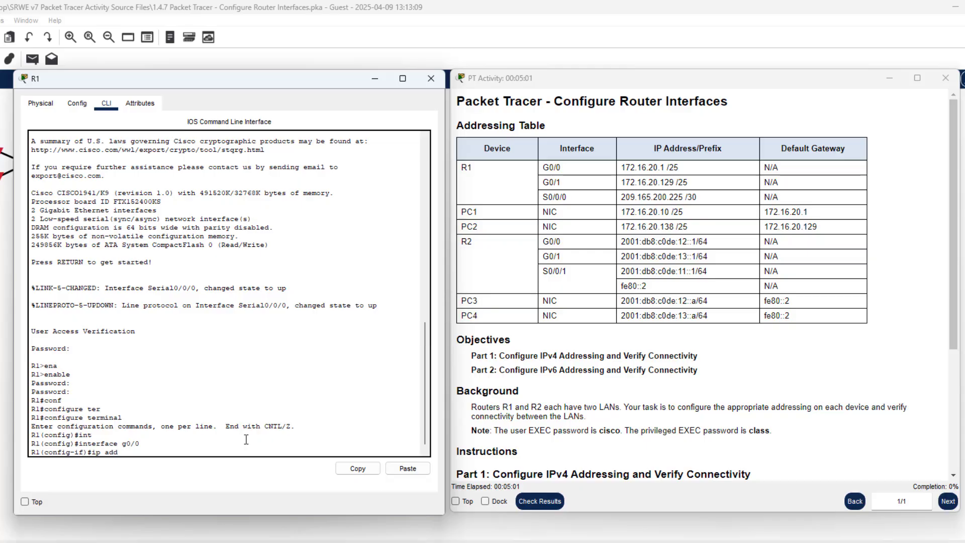
key(Tab)
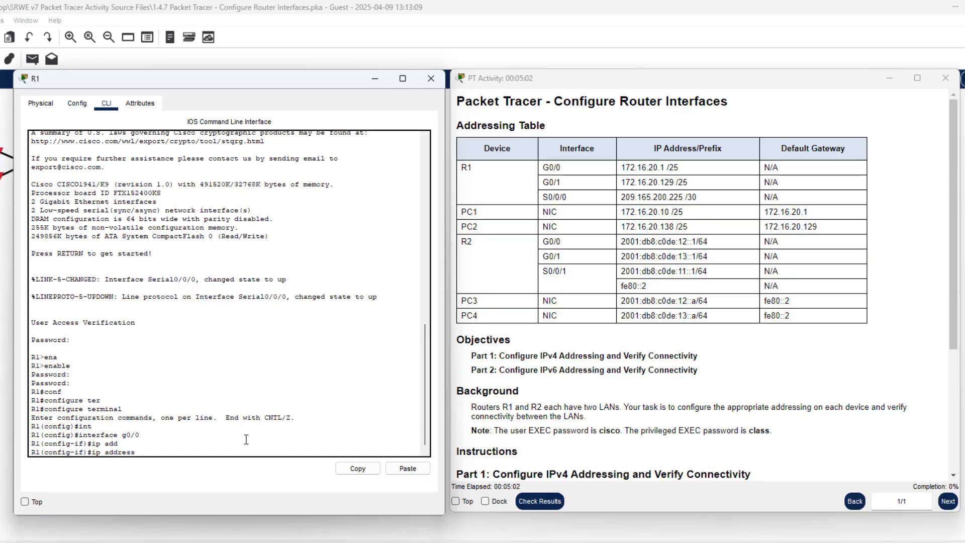
text(172.16.20.1 255.255.255.128)
key(Return)
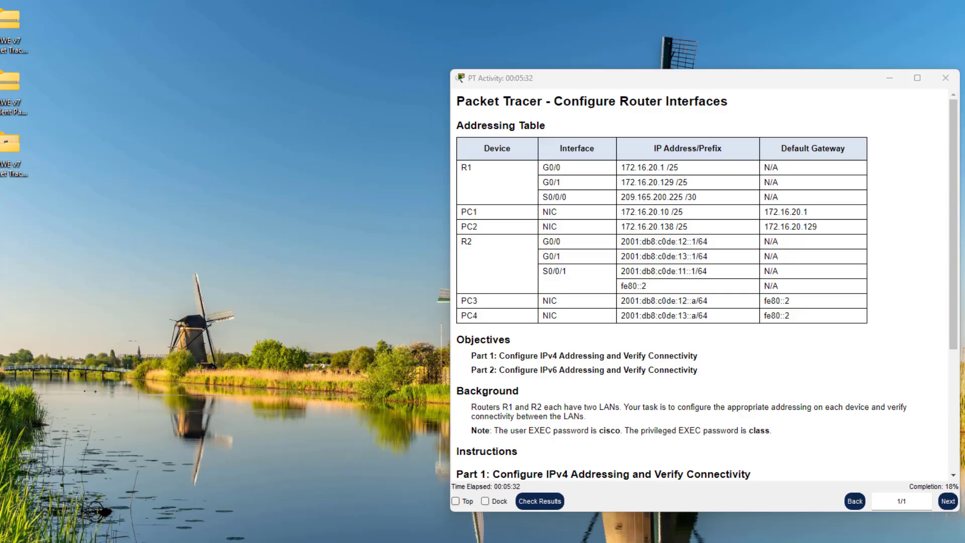
click(626, 541)
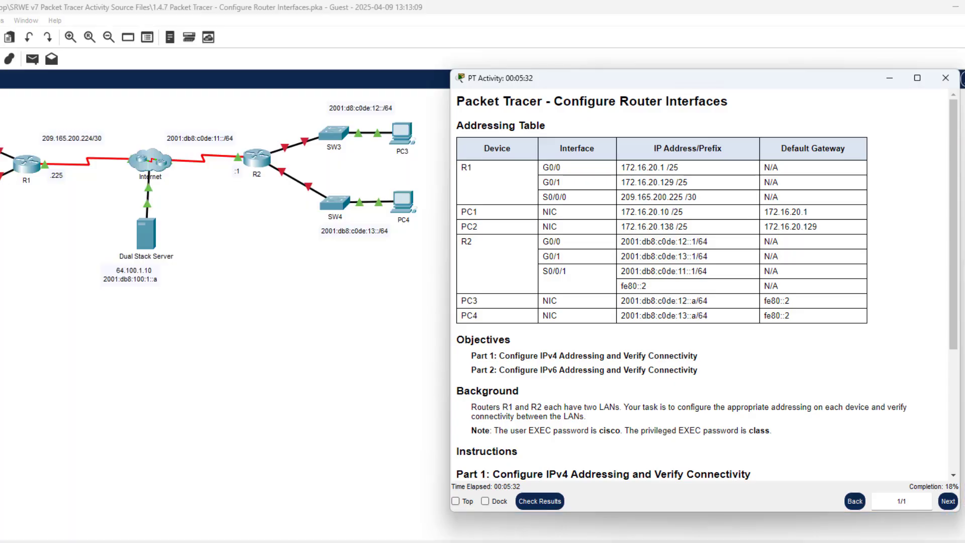
click(558, 542)
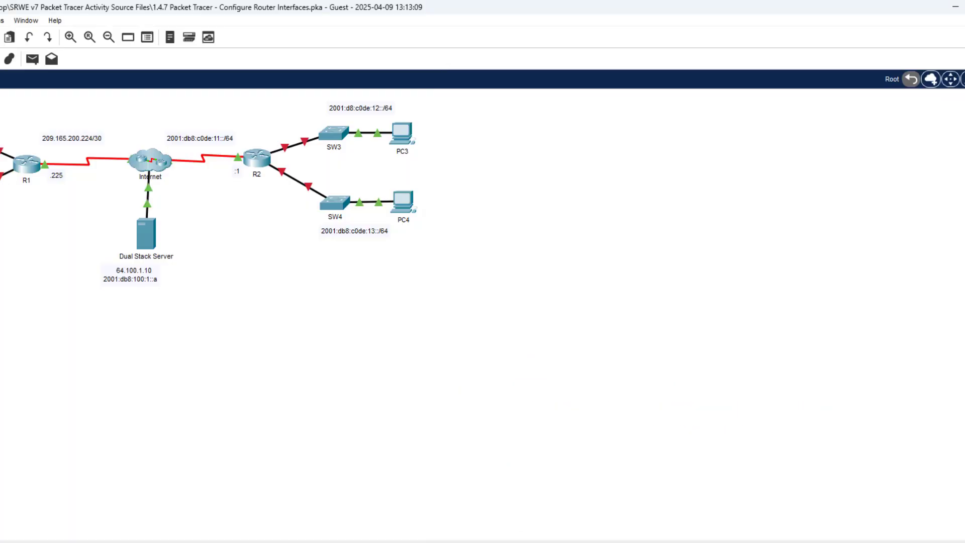
mouse_move(626, 542)
click(724, 541)
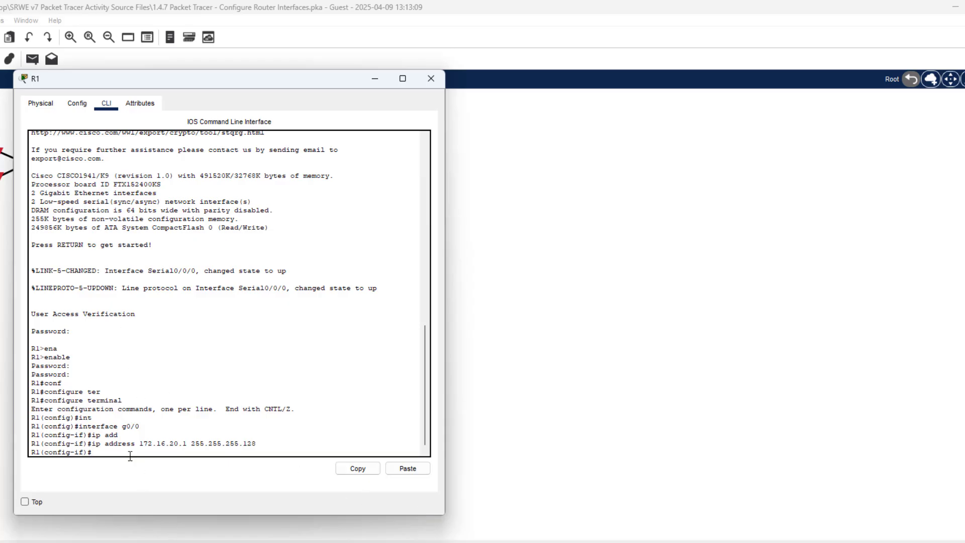
Bring G0/0 up with no shutdown and highlight the link-up message
text(no h)
key(BackSpace)
text(shi)
key(BackSpace)
text(u)
key(Tab)
key(Return)
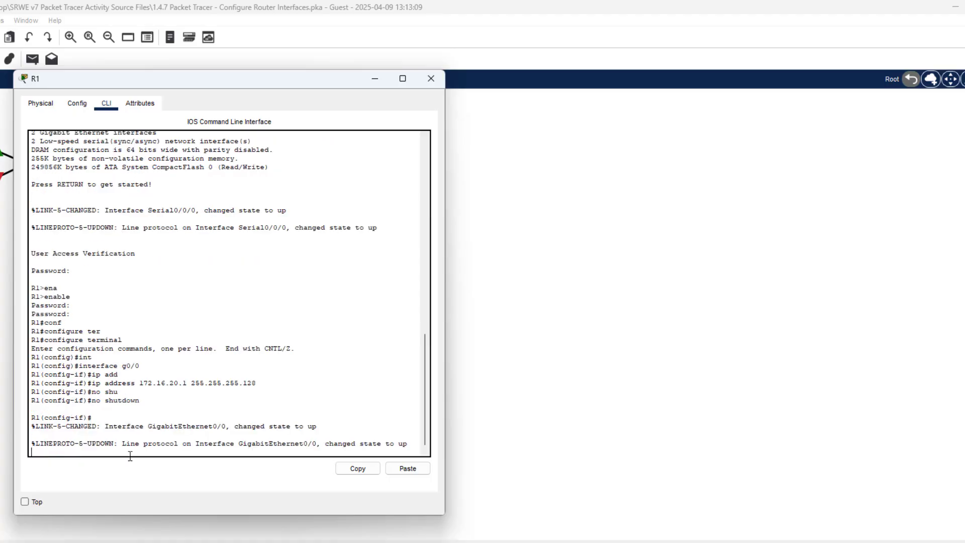
key(Return)
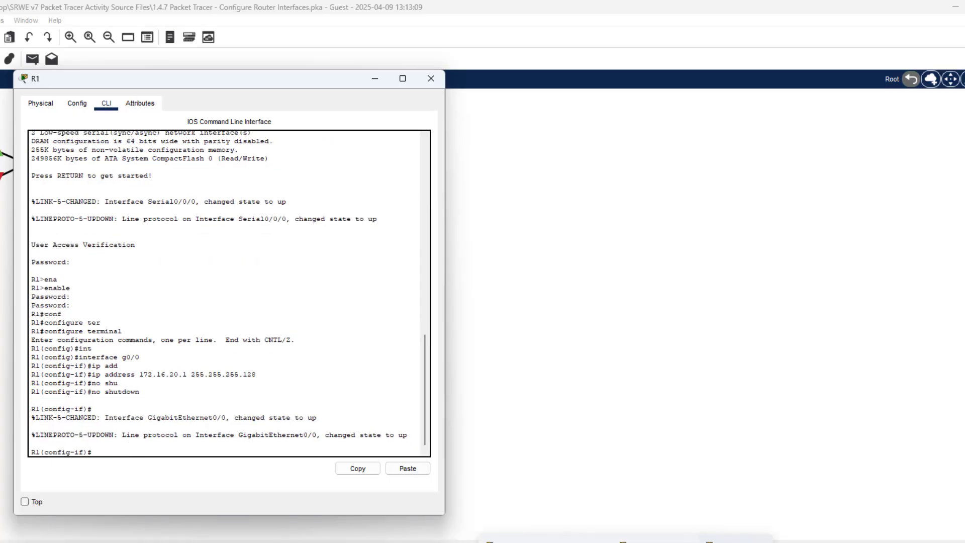
click(661, 542)
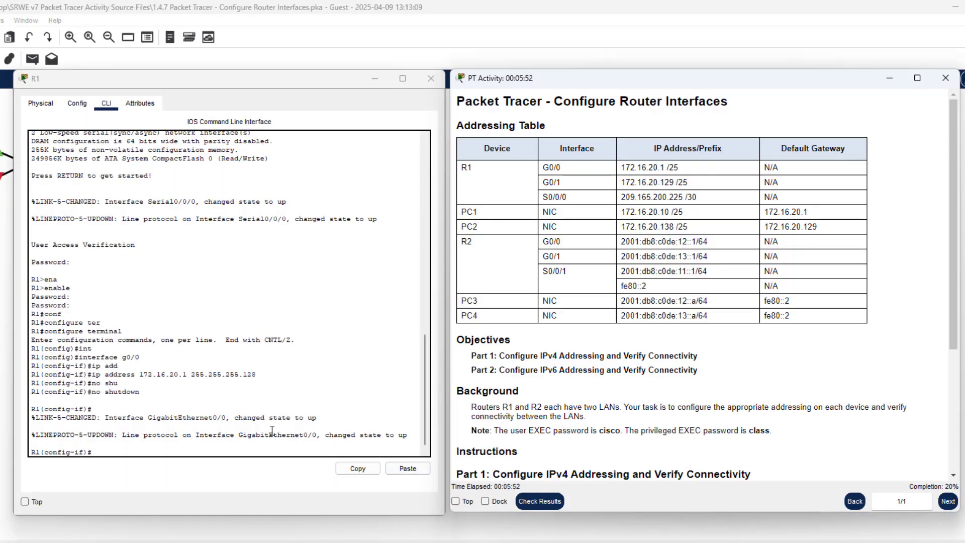
drag(327, 436, 419, 440)
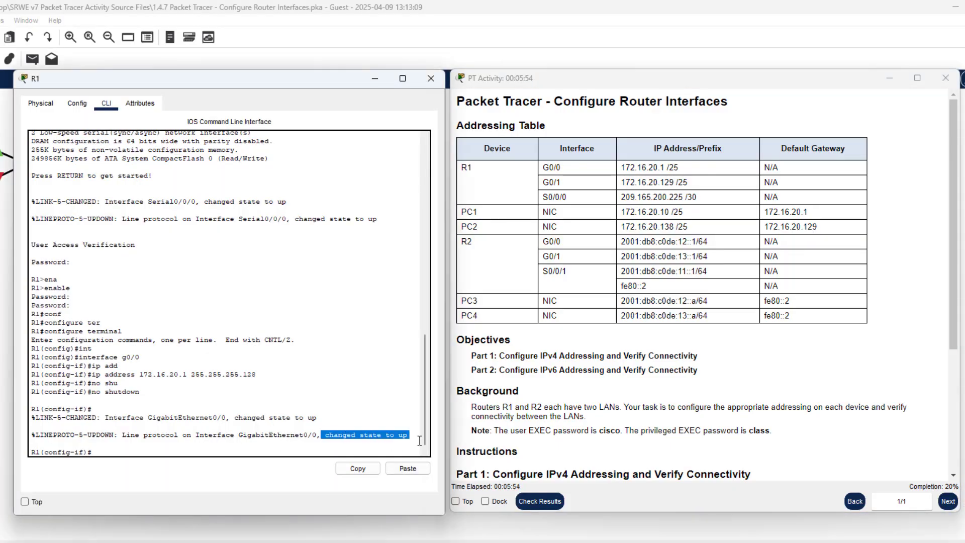
On R1, run int g0/1, ip address 172.16.20.129 255.255.255.128, then no shut
click(206, 445)
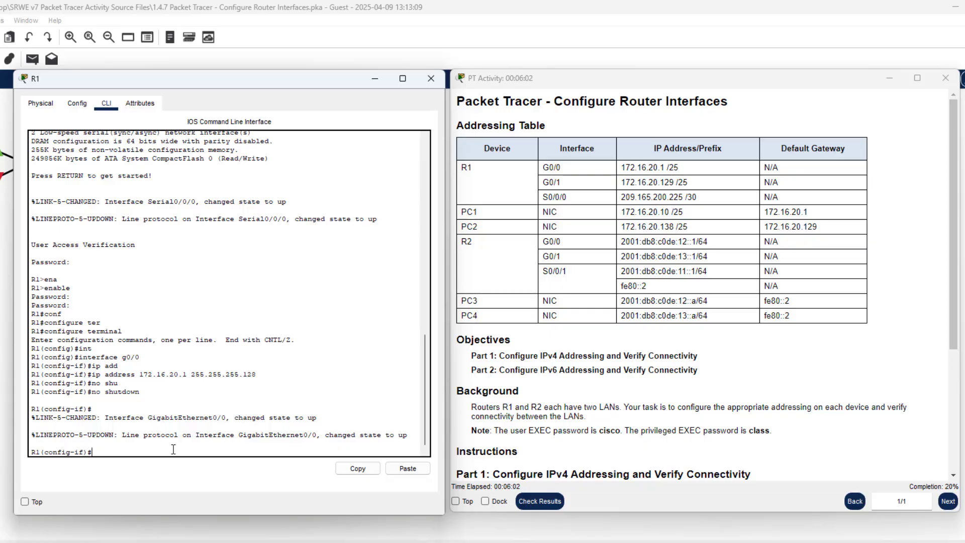
text(int g0/1)
key(Return)
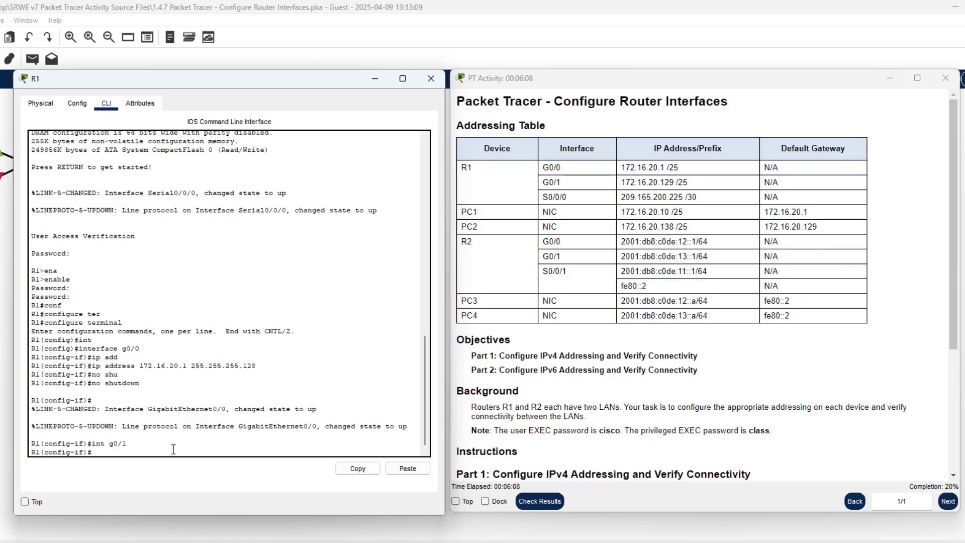
text(ip add)
key(Tab)
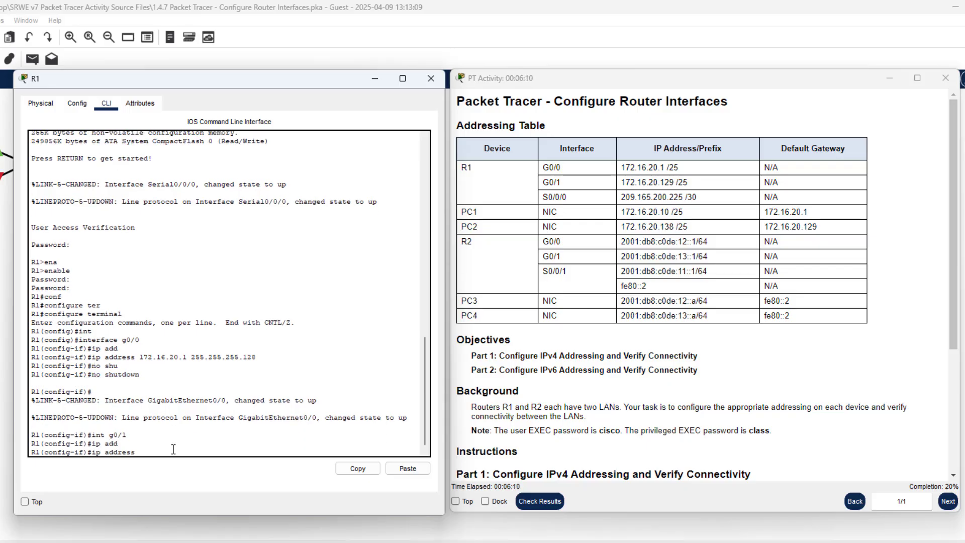
text(172.16.20.129 255.255.255)
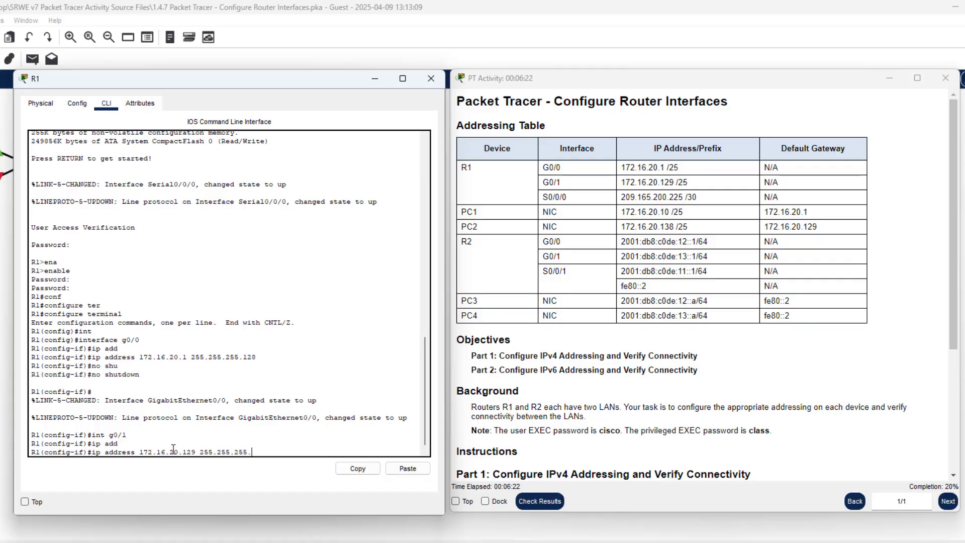
text(.128)
key(Return)
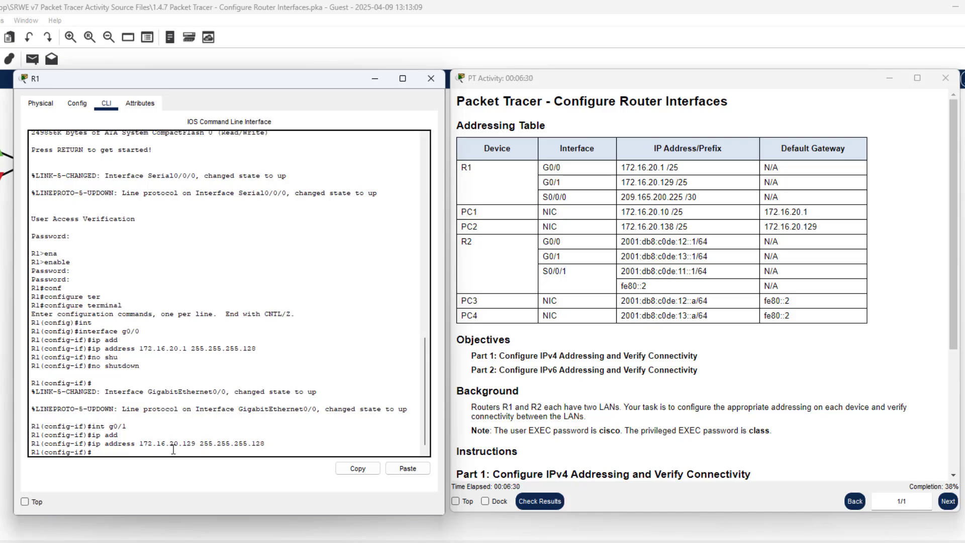
key(Return)
key(Return)
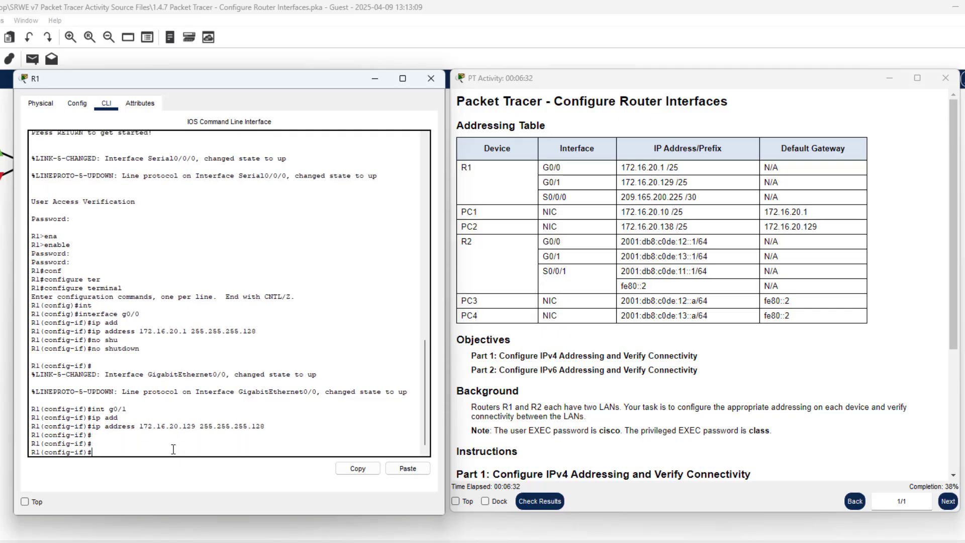
text(no shut)
key(Return)
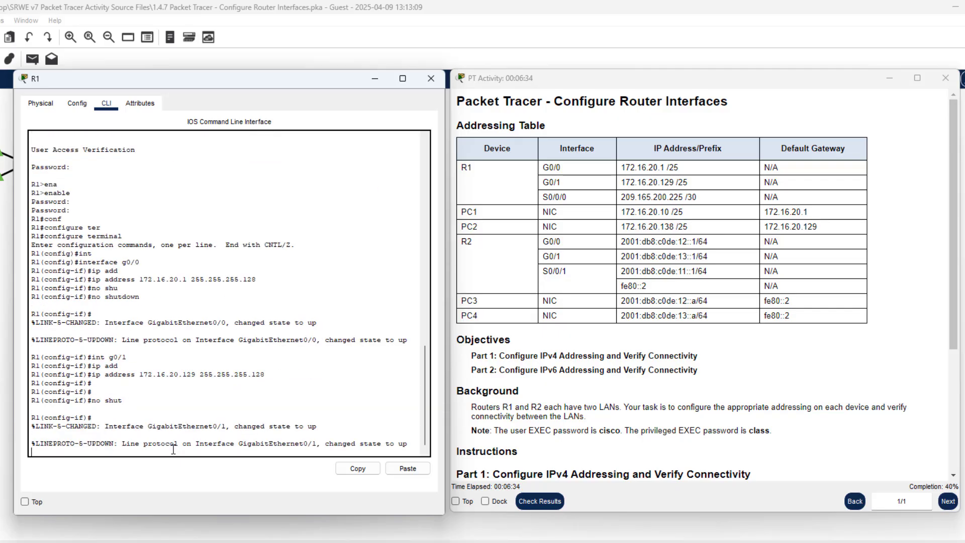
key(Return)
key(Return)
key(Return)
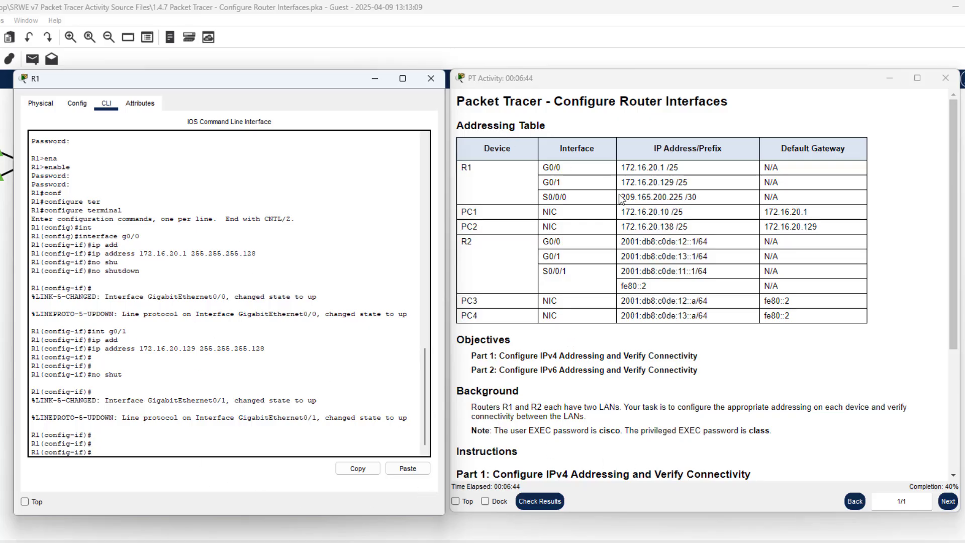
Assign 209.165.200.225 255.255.255.252 to R1's serial interface s0/0/0
drag(611, 178, 769, 197)
click(115, 461)
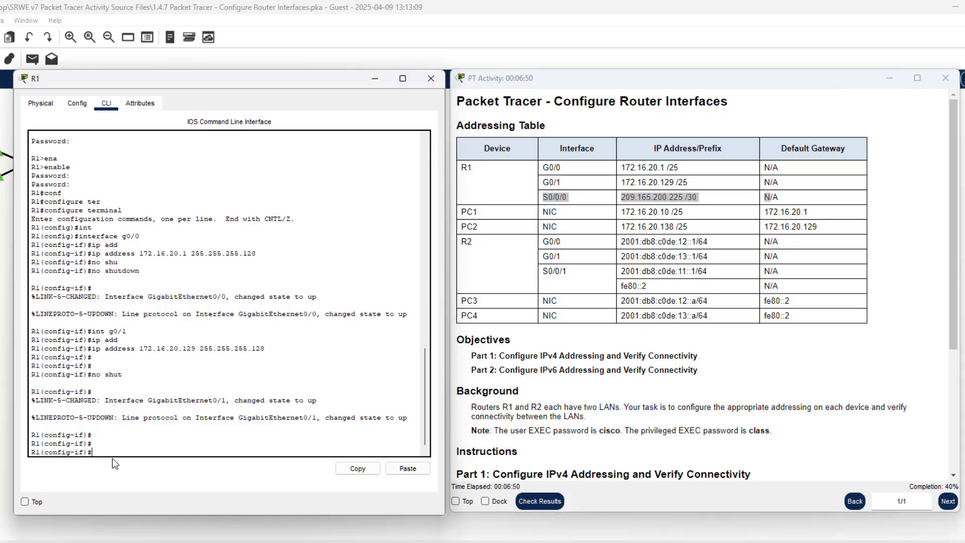
text(int s0/0/0)
key(Return)
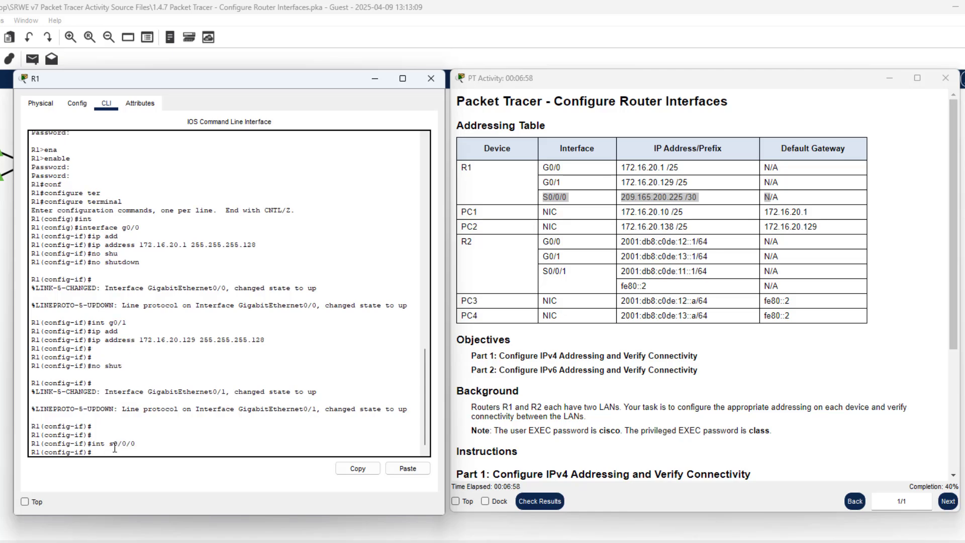
text(ip add)
key(Tab)
text(209)
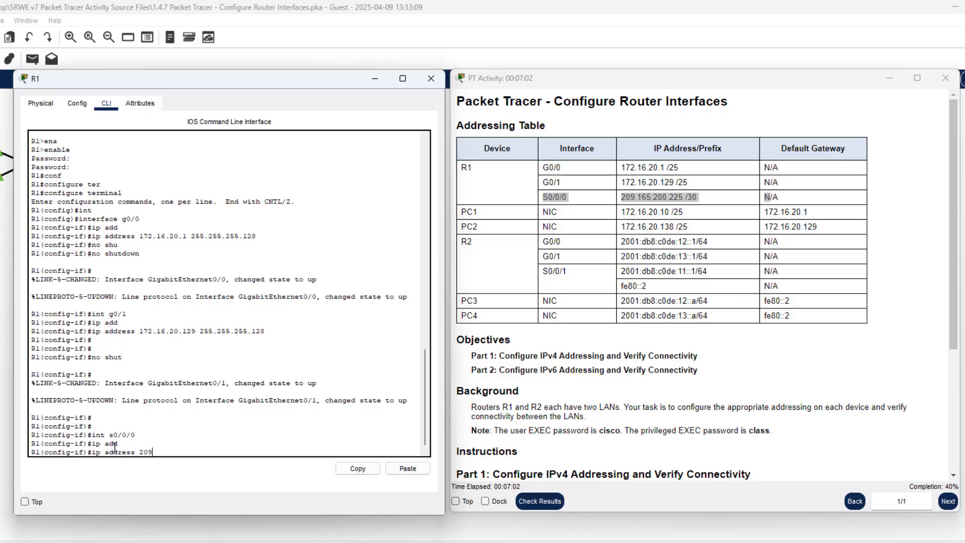
text(.165.200.225 255.255.255.252)
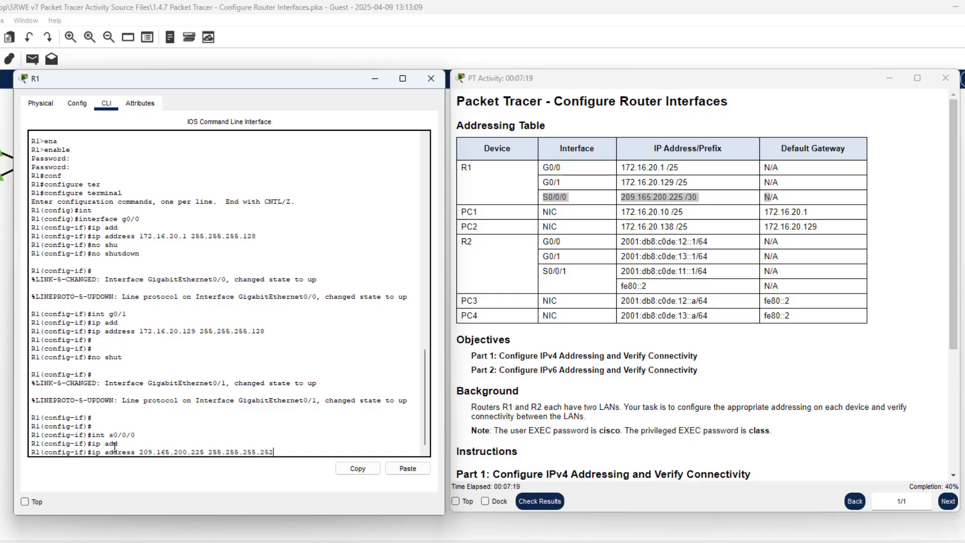
key(Return)
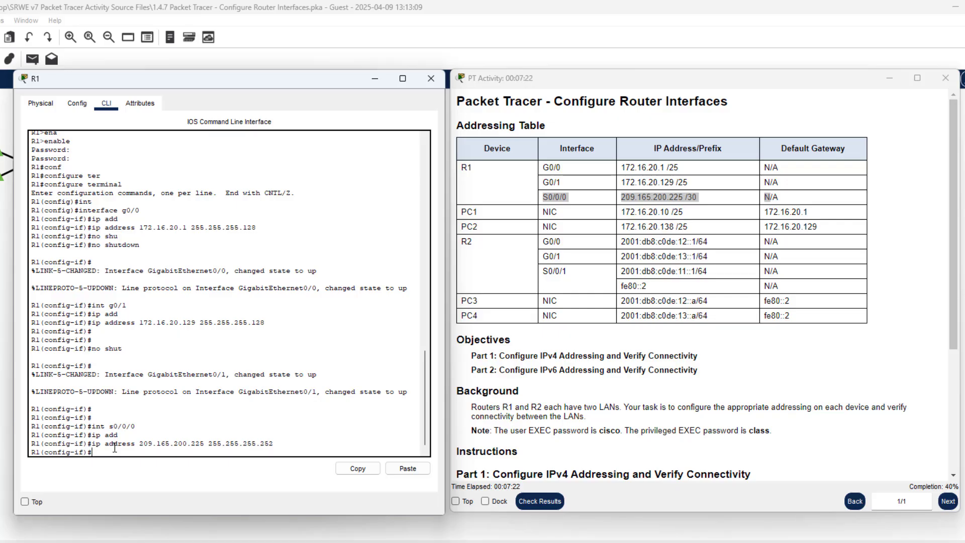
Enable S0/0/0 with no shut and exit twice back to privileged EXEC mode
text(no shut)
key(Return)
key(Return)
key(Return)
key(Return)
key(Return)
key(Return)
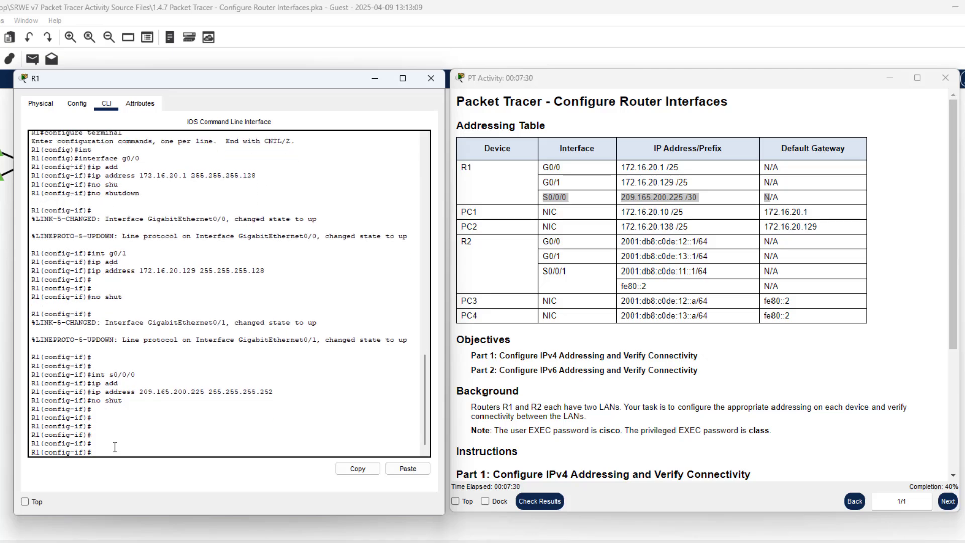
text(ex)
key(Return)
text(ex)
key(Return)
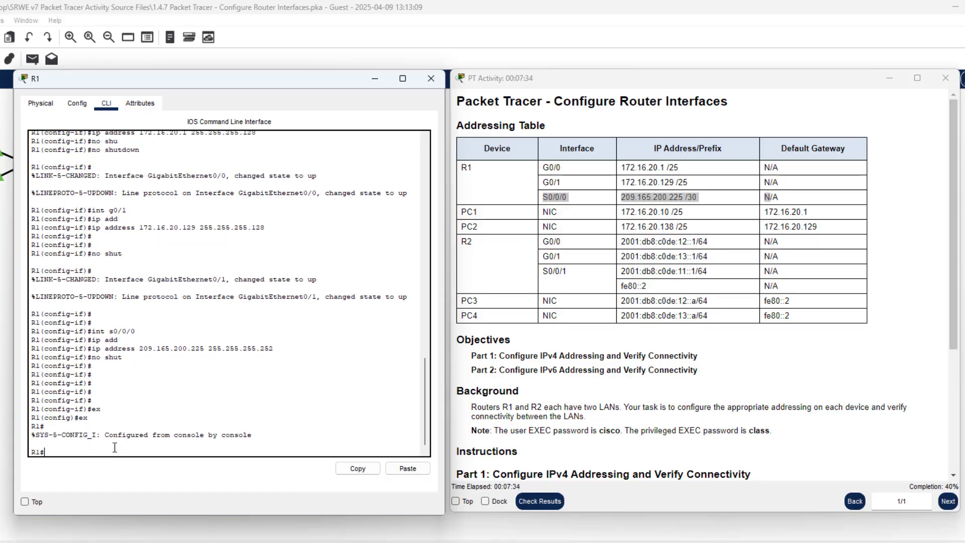
key(Return)
Save R1's running configuration with wr and close R1's window
text(wr)
key(Return)
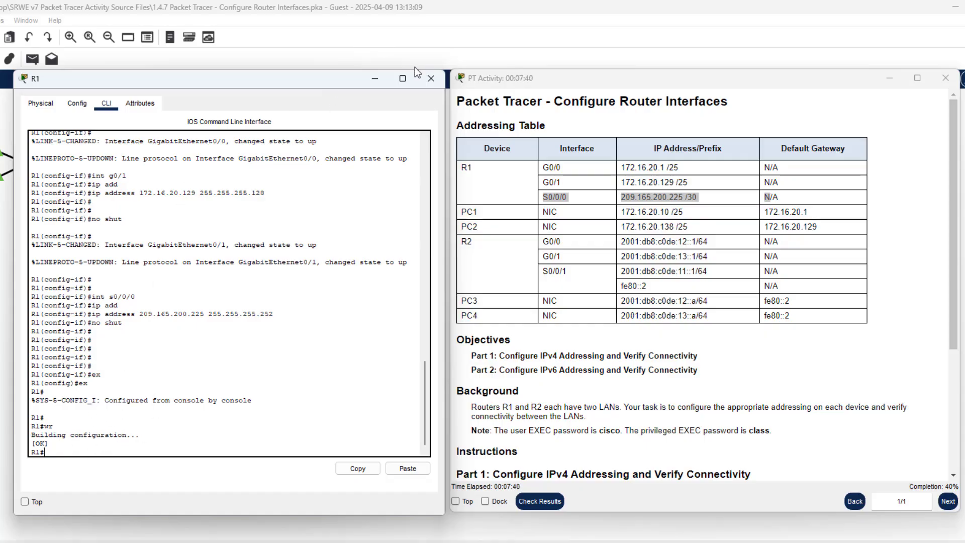
click(375, 79)
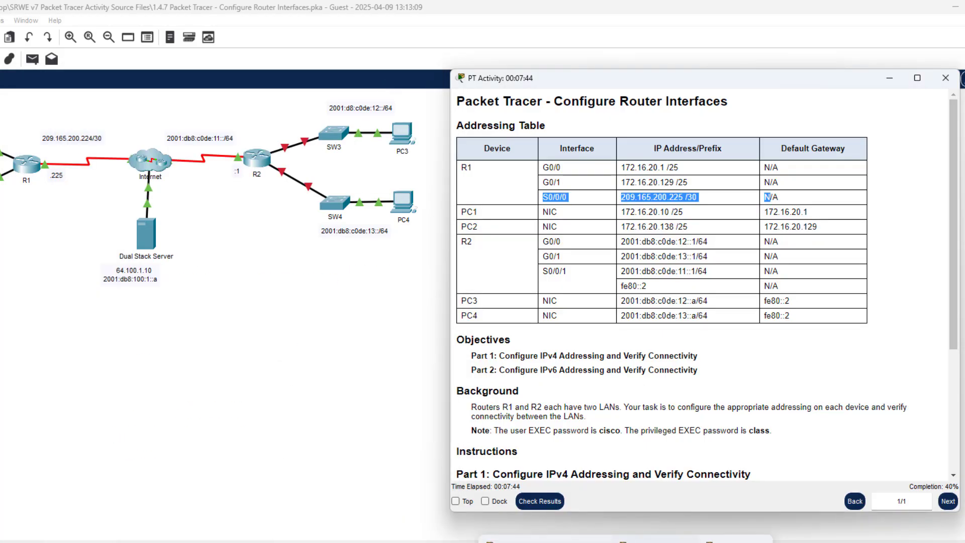
Place PC1's device window beside the activity instructions
click(546, 541)
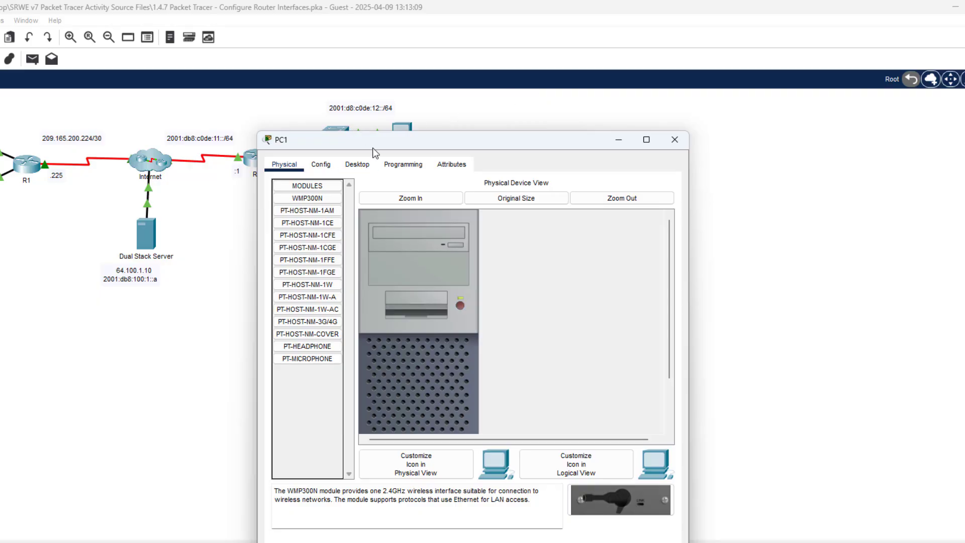
drag(377, 135, 171, 93)
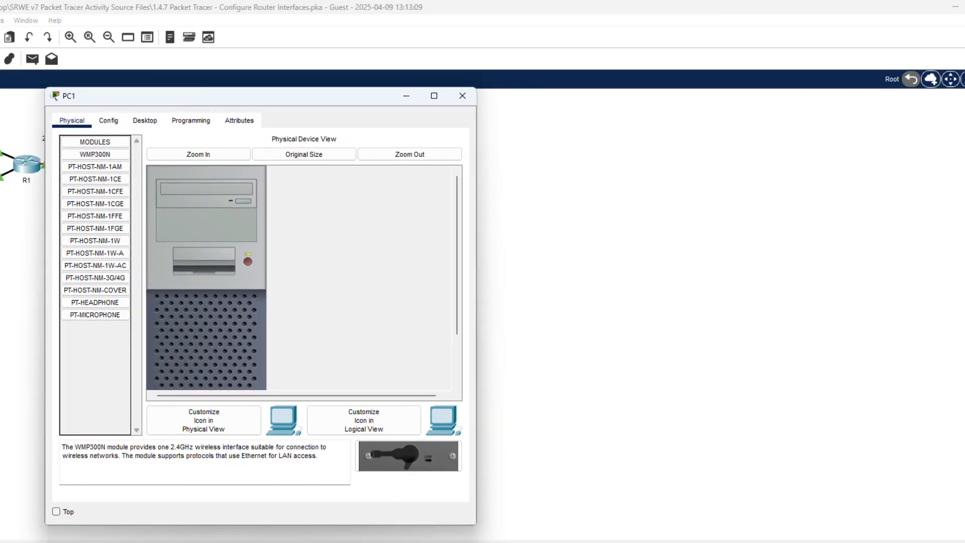
mouse_move(626, 542)
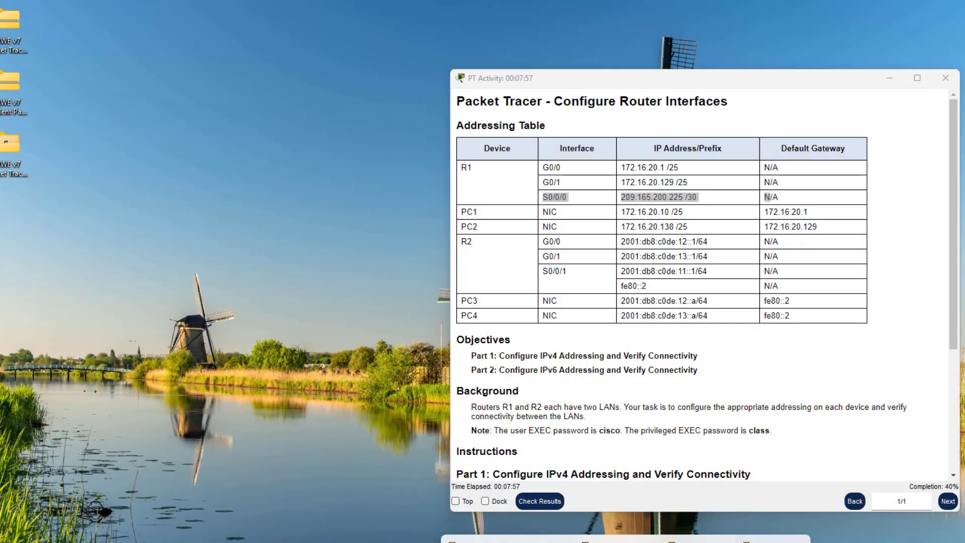
click(619, 521)
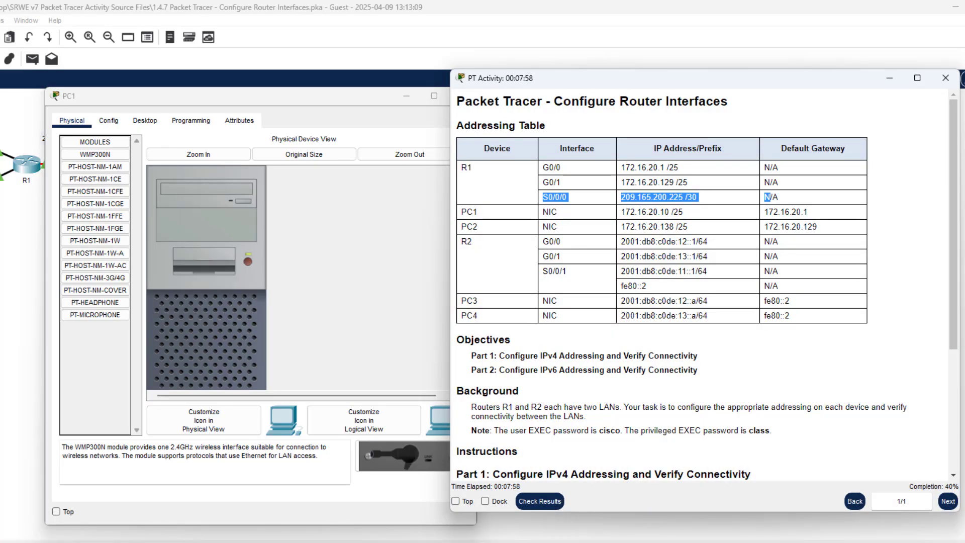
drag(338, 100, 306, 85)
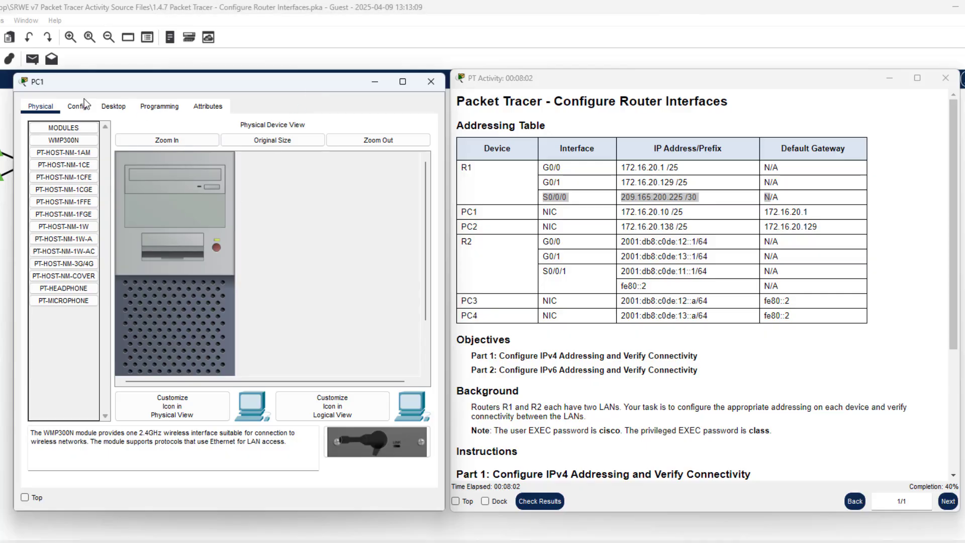
Open PC1's IP Configuration and paste 172.16.20.10 as its IPv4 address
click(113, 109)
click(73, 155)
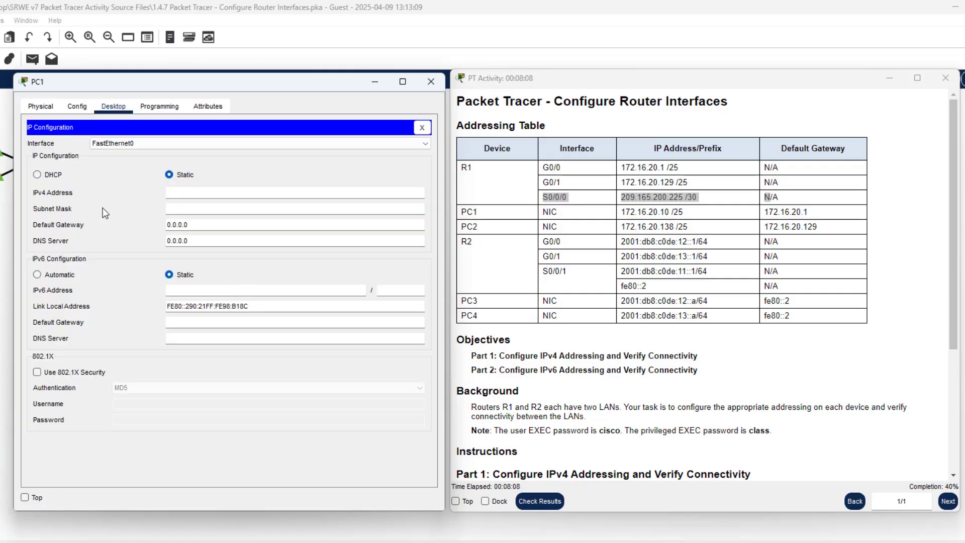
click(174, 192)
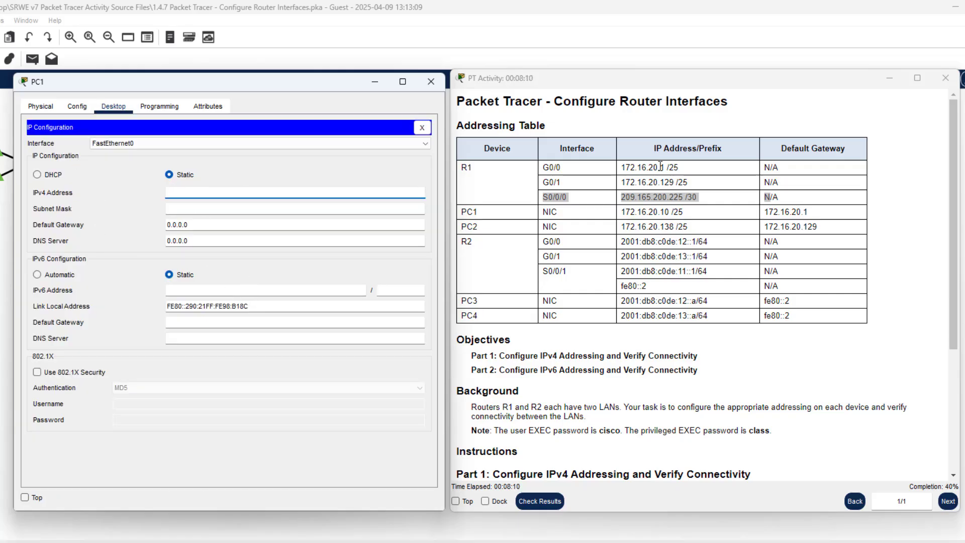
click(671, 212)
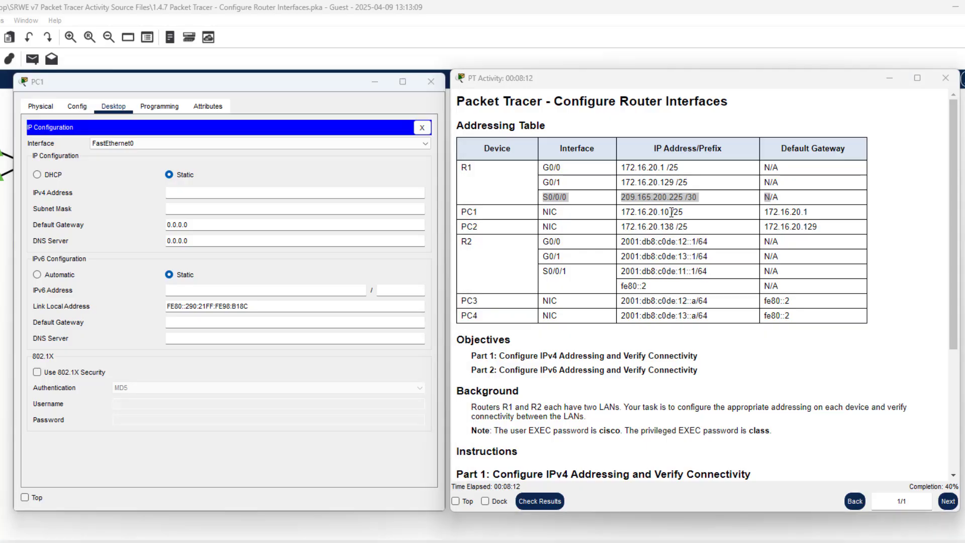
drag(672, 212, 620, 212)
key(ctrl+c)
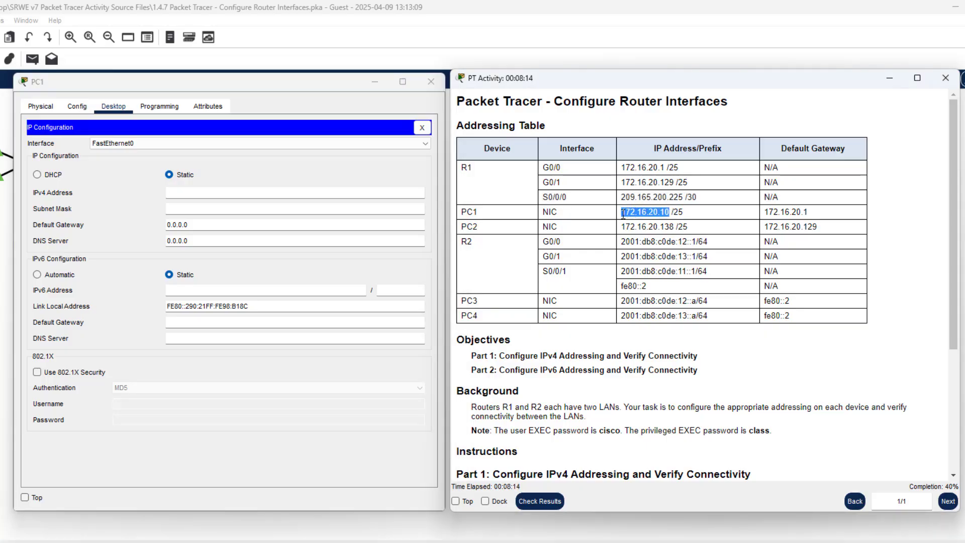
click(191, 191)
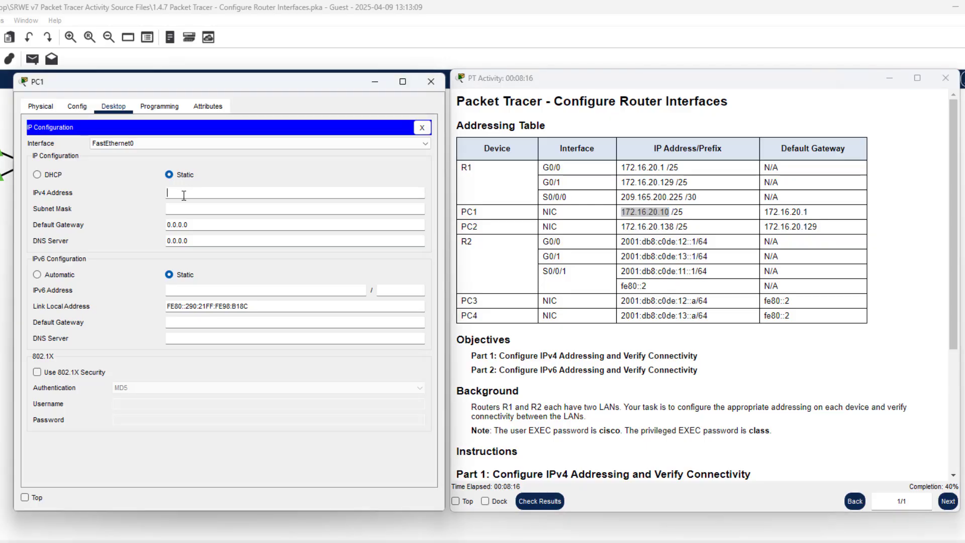
key(ctrl+v)
Set PC1's subnet mask to 255.255.255.128 and default gateway to 172.16.20.1
click(206, 211)
key(BackSpace)
key(BackSpace)
key(BackSpace)
text(255.128)
drag(184, 225, 142, 213)
drag(220, 229, 148, 224)
key(ctrl+v)
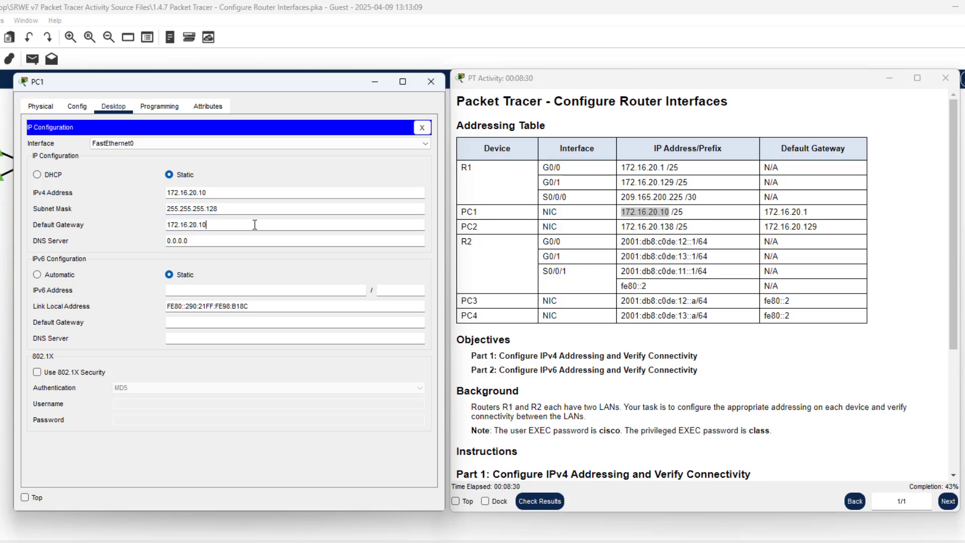
key(BackSpace)
click(424, 128)
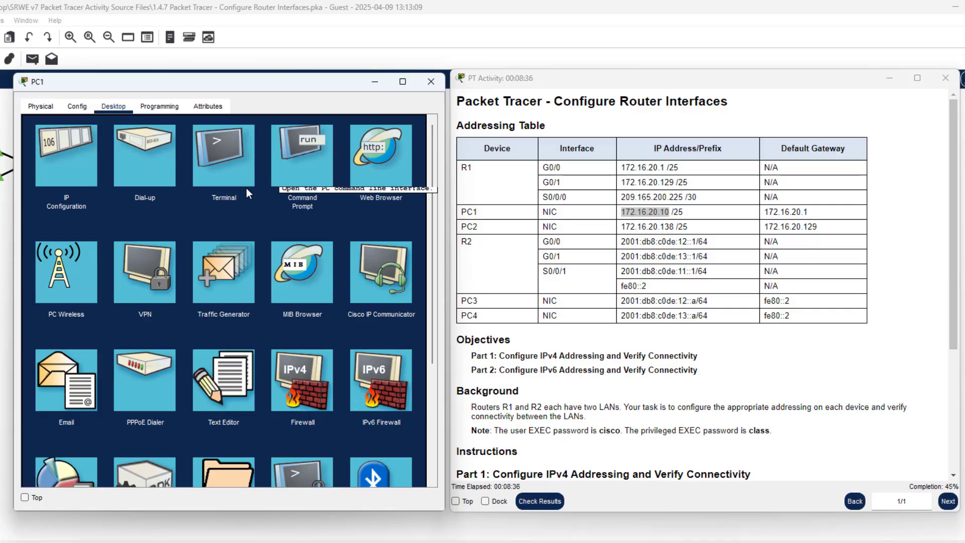
Ping the gateway 172.16.20.1 from PC1's Command Prompt, then close PC1's window
click(296, 180)
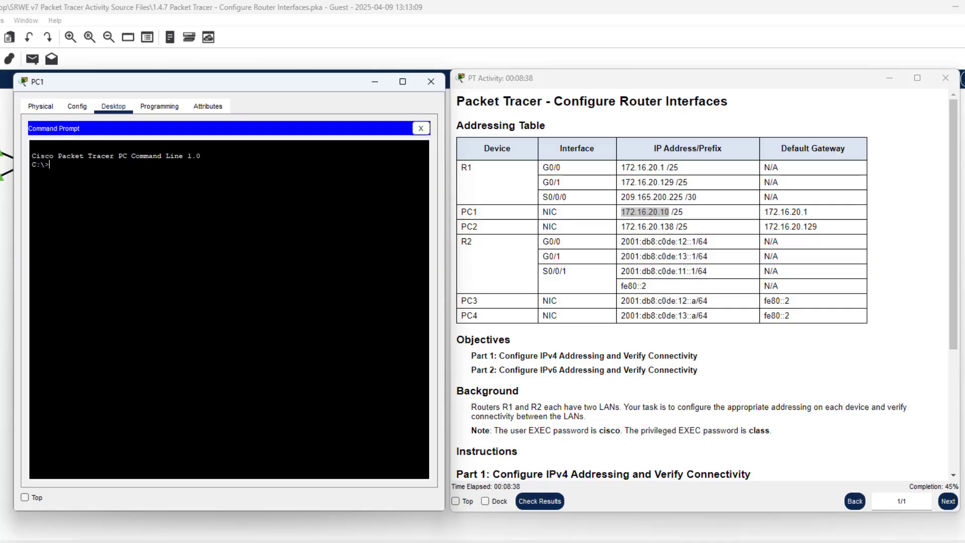
text(ping 10)
key(BackSpace)
right_click(194, 264)
click(217, 290)
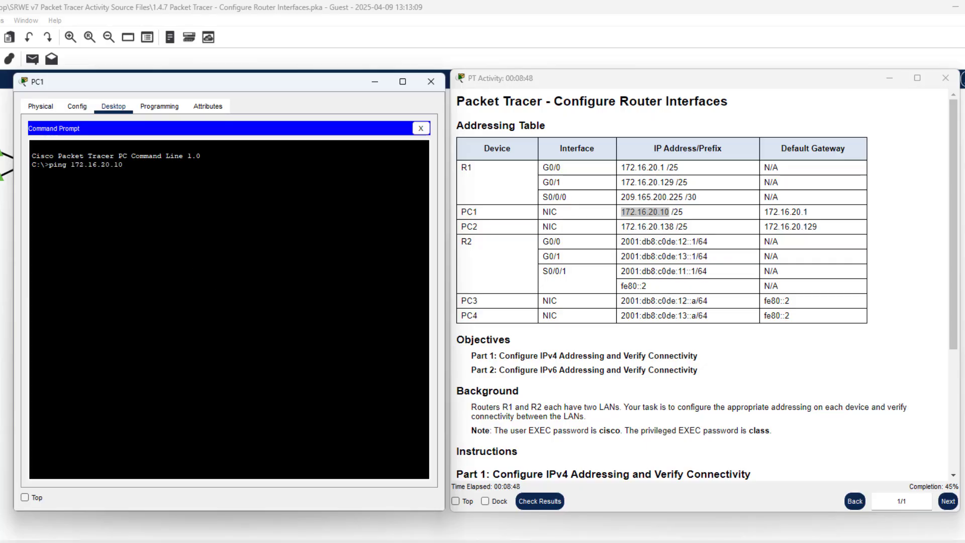
key(Return)
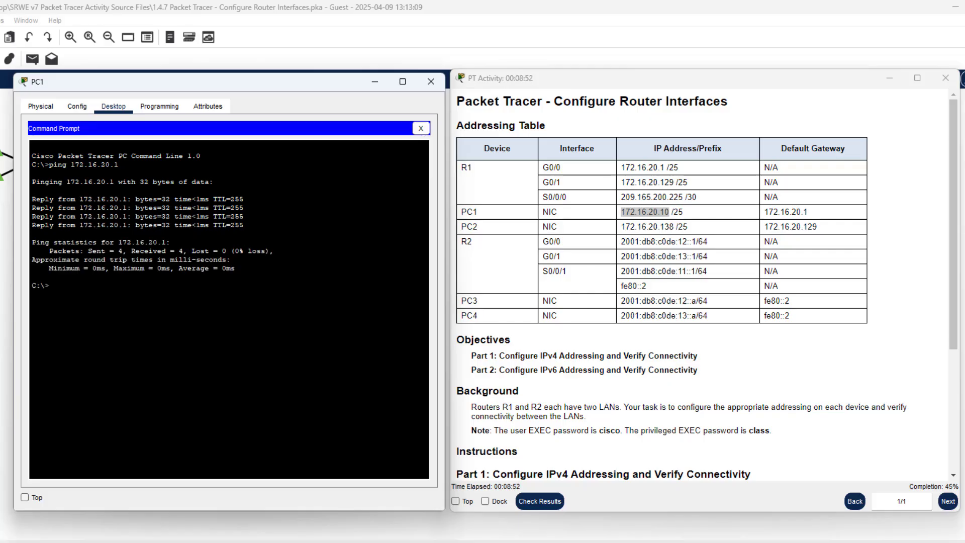
click(431, 82)
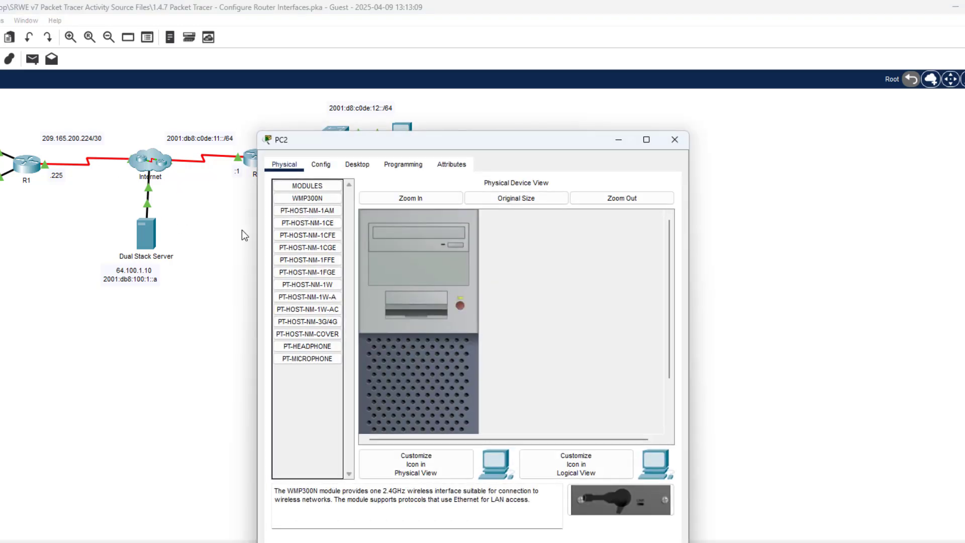
Place PC2's window beside the instructions and paste 172.16.20.138 as its IPv4 address
drag(369, 91, 159, 95)
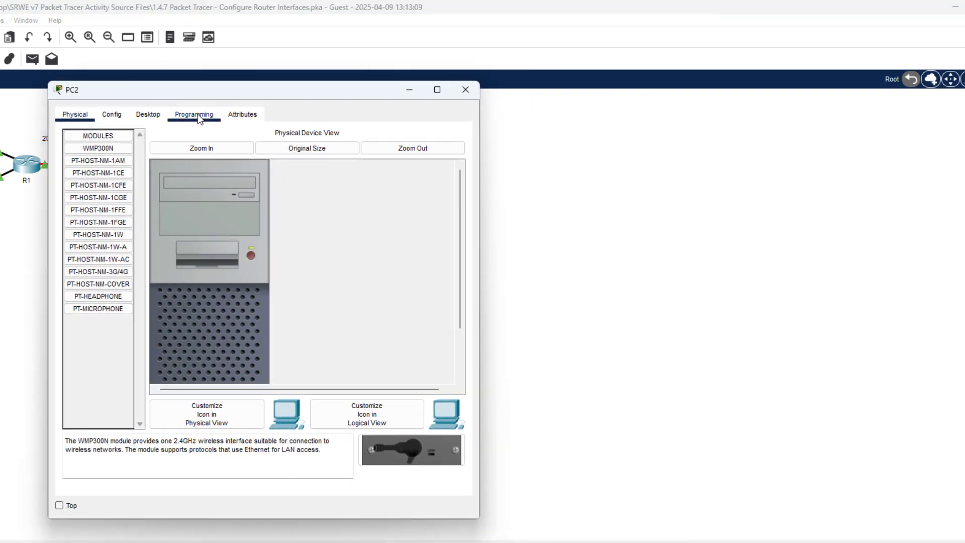
click(154, 121)
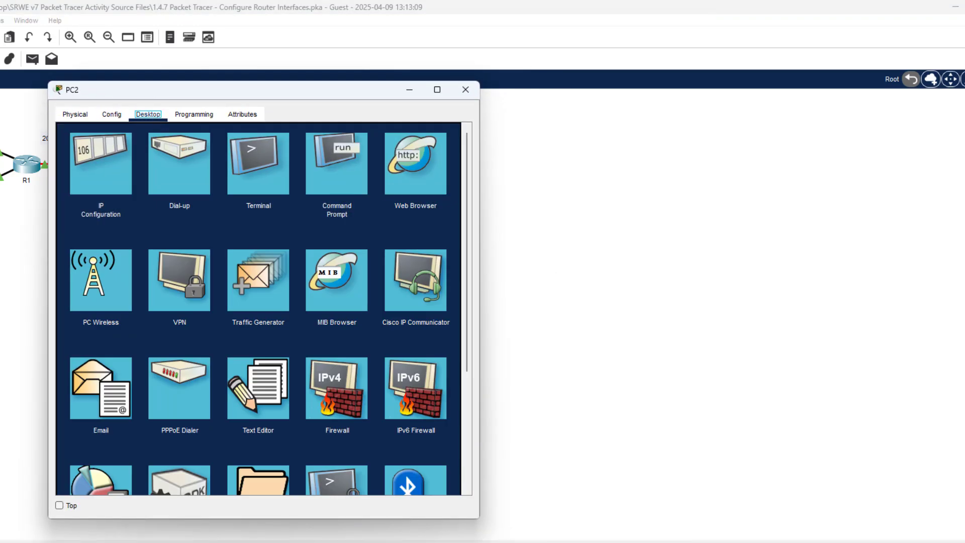
click(608, 542)
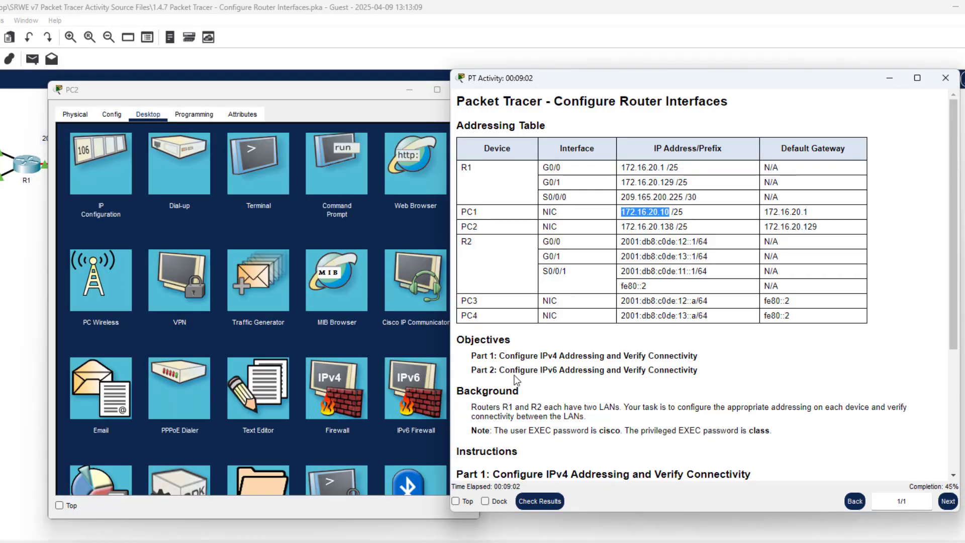
drag(305, 97, 276, 88)
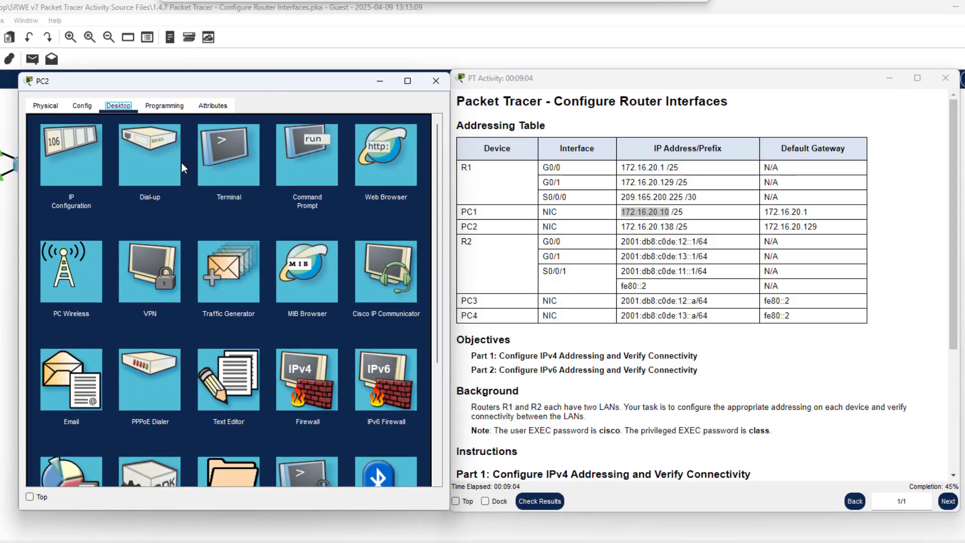
click(92, 165)
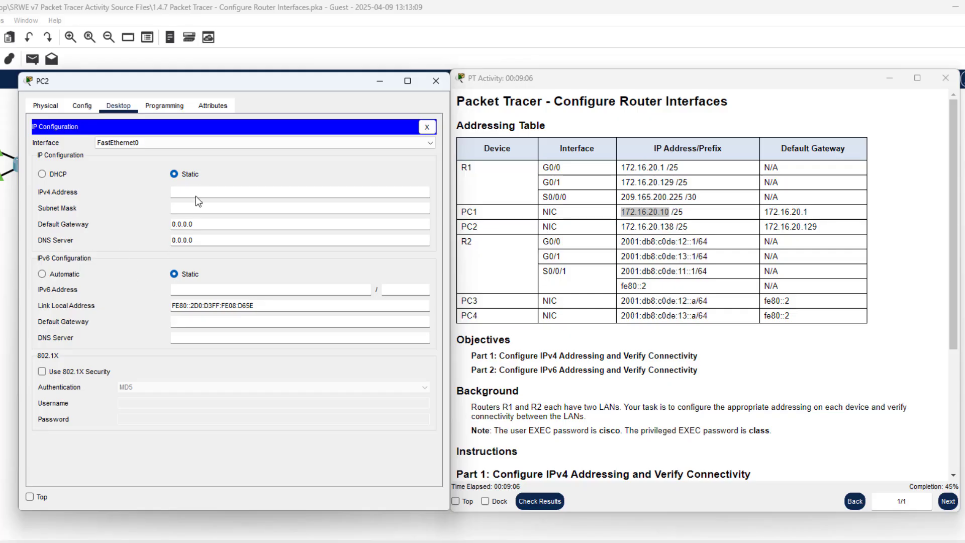
drag(674, 227, 623, 229)
right_click(627, 226)
click(646, 235)
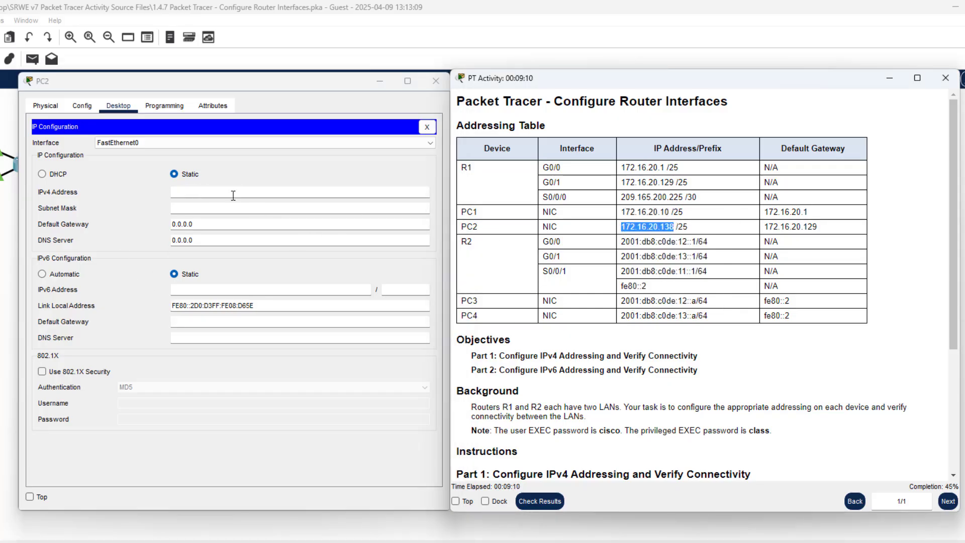
click(217, 190)
key(ctrl+v)
Set PC2's mask to 255.255.255.128 and gateway to 172.16.20.129
click(206, 208)
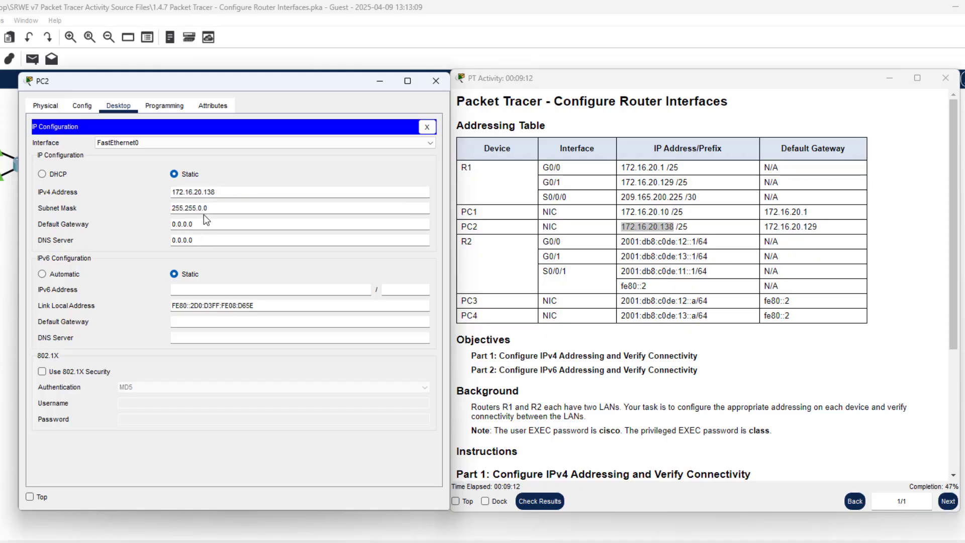
key(BackSpace)
key(BackSpace)
key(BackSpace)
text(255.252)
key(BackSpace)
key(BackSpace)
key(BackSpace)
text(128)
triple_click(178, 224)
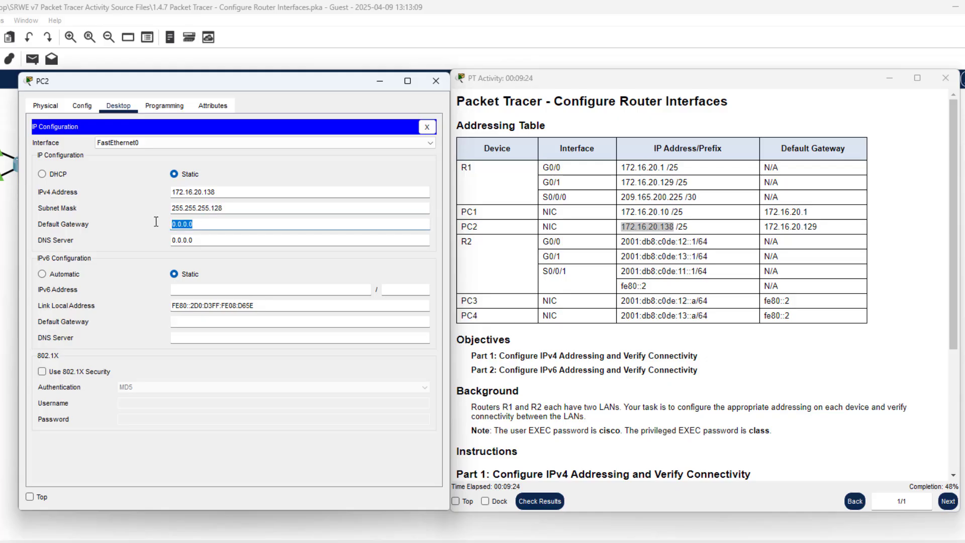
key(ctrl+v)
key(BackSpace)
key(BackSpace)
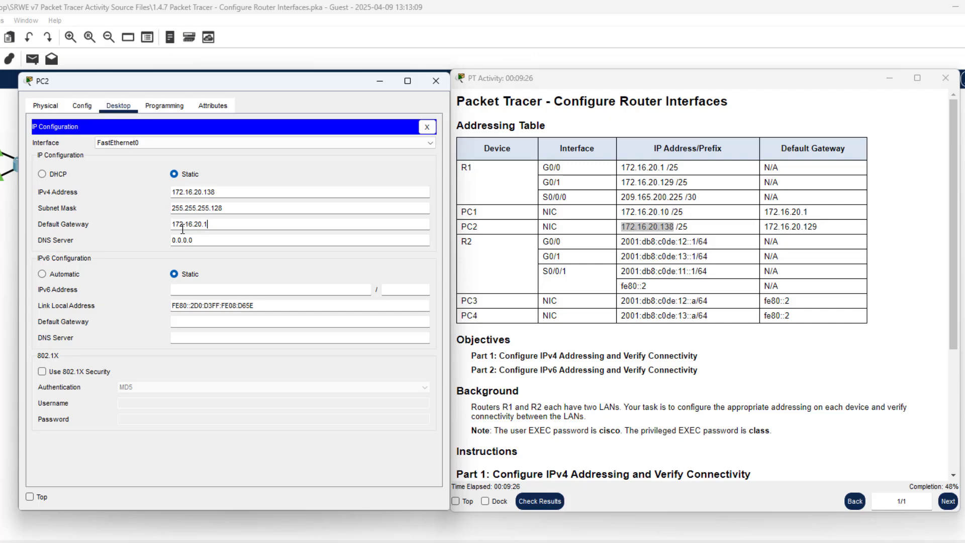
text(29)
click(426, 127)
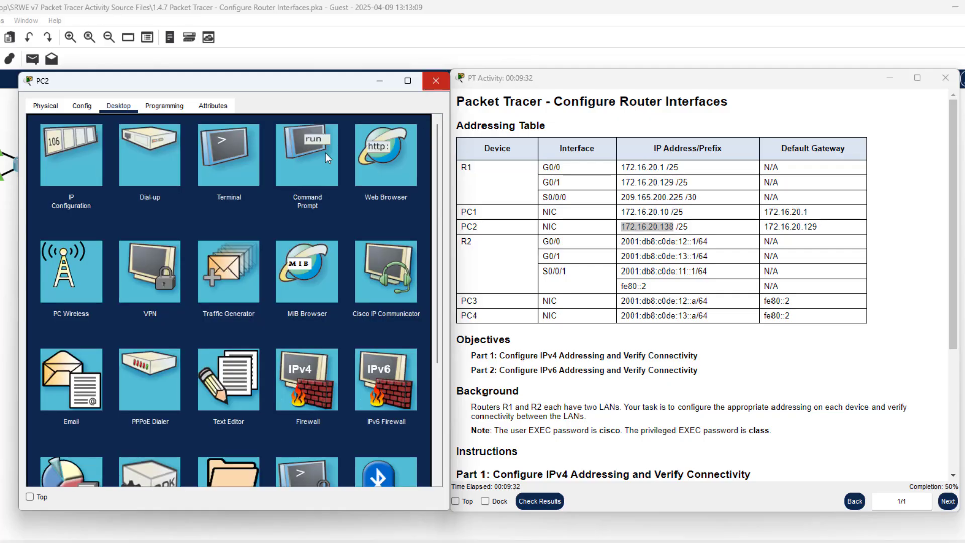
From PC2's Command Prompt, ping the gateway 172.16.20.129
click(282, 177)
right_click(146, 213)
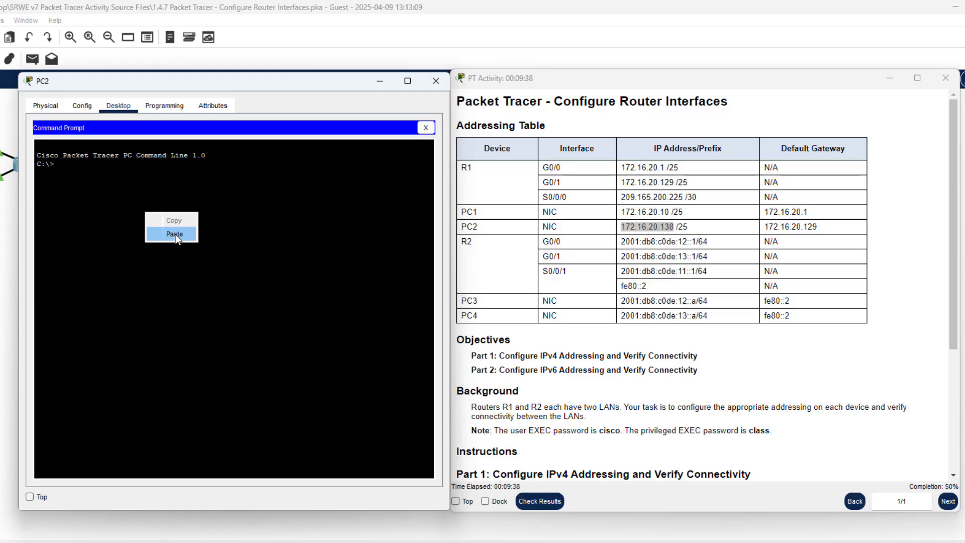
click(197, 331)
text(ping)
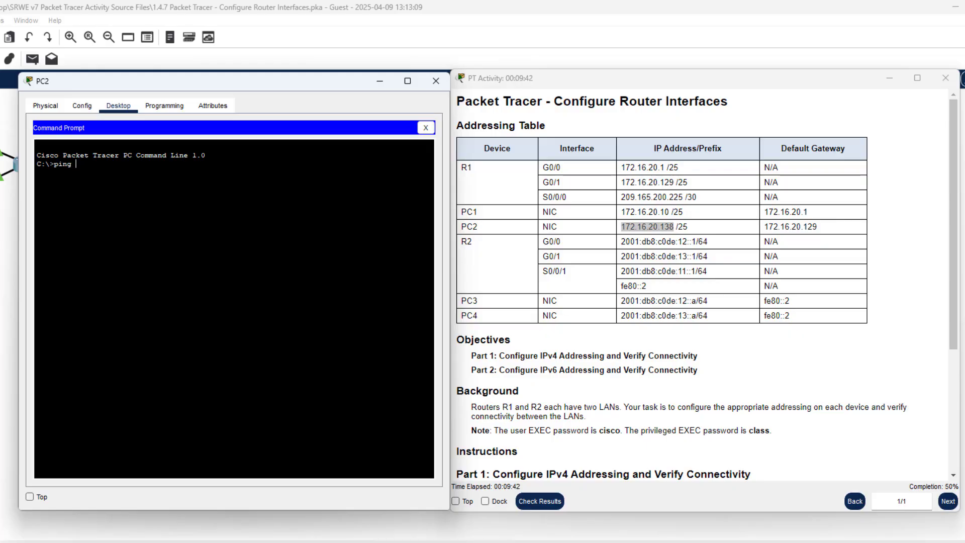
right_click(197, 327)
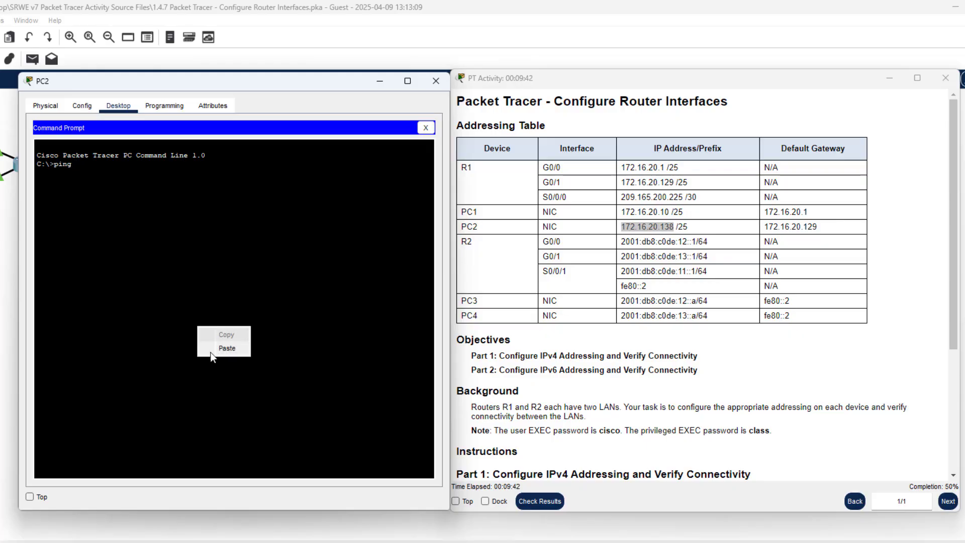
click(220, 348)
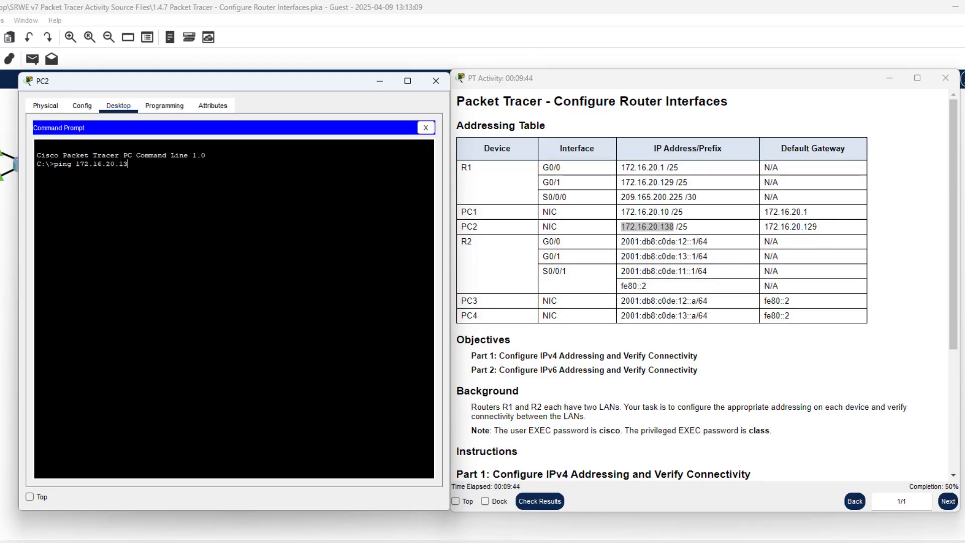
key(BackSpace)
text(29)
key(Return)
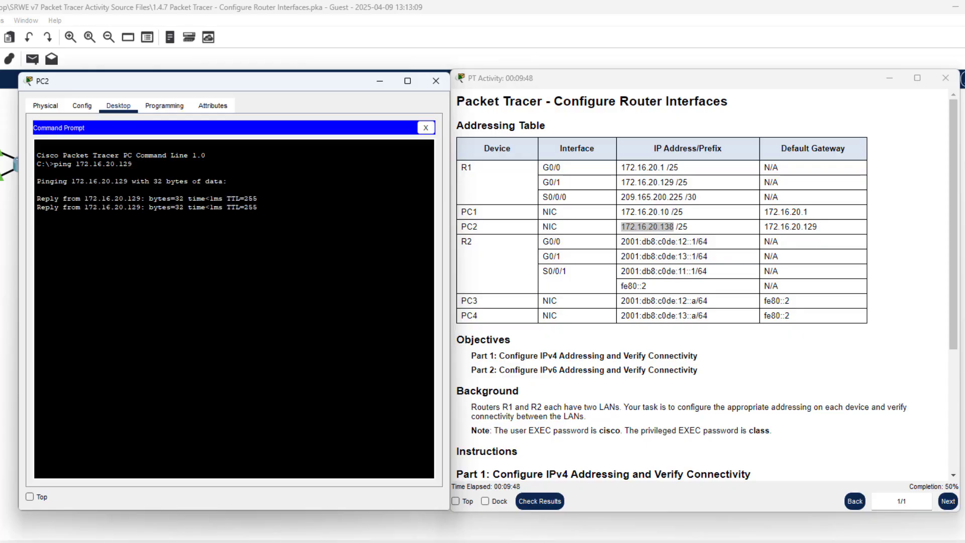
Ping PC1 at 172.16.20.10 from PC2, check the replies, and close PC2's window
scroll(603, 247, down, 5)
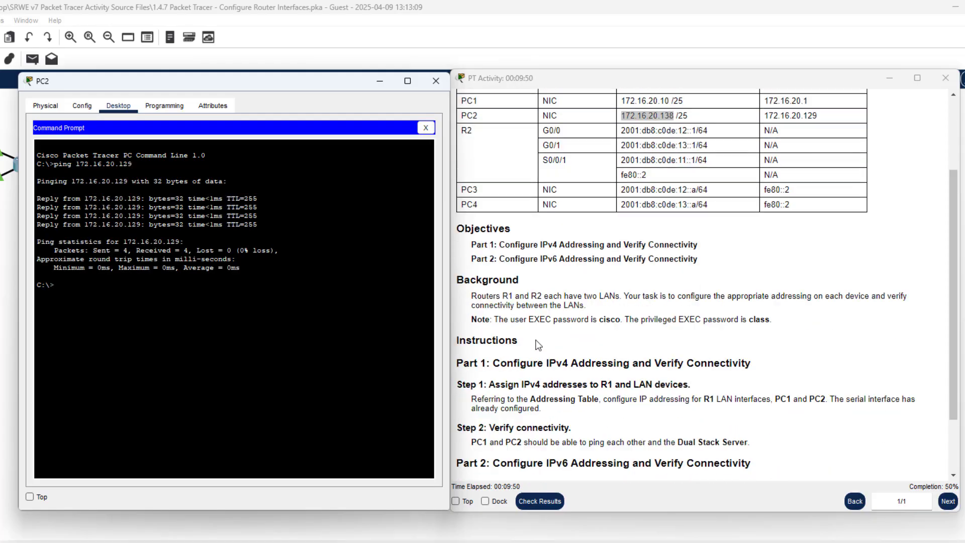
drag(471, 368, 689, 364)
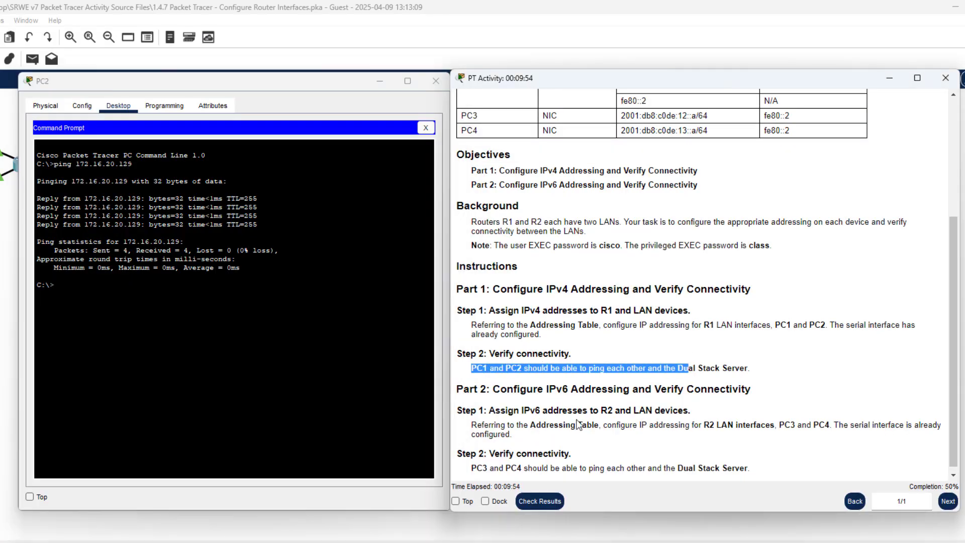
click(151, 306)
right_click(257, 303)
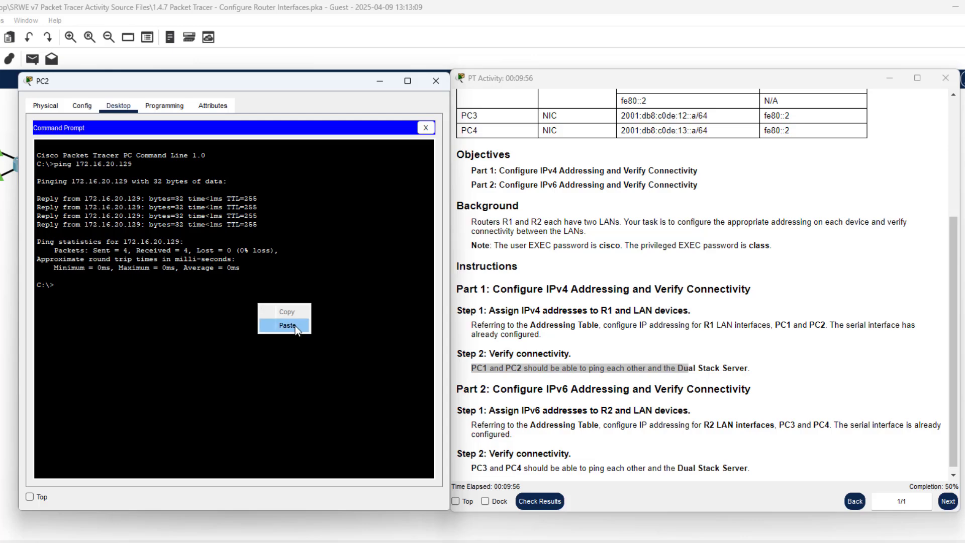
click(282, 325)
key(BackSpace)
key(BackSpace)
key(BackSpace)
key(BackSpace)
key(BackSpace)
key(BackSpace)
key(BackSpace)
key(BackSpace)
key(BackSpace)
key(BackSpace)
key(BackSpace)
key(BackSpace)
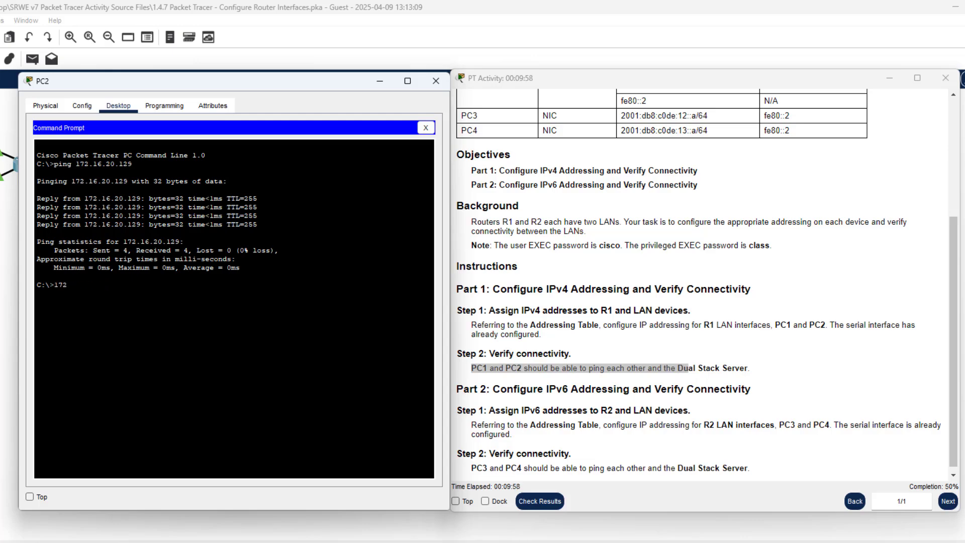
key(Up)
text(0)
key(Return)
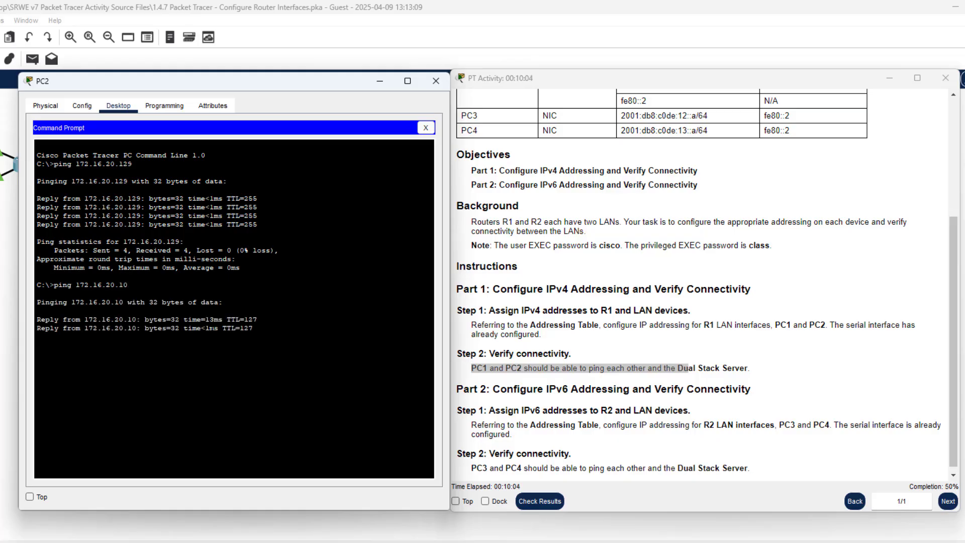
drag(258, 336, 101, 329)
click(136, 335)
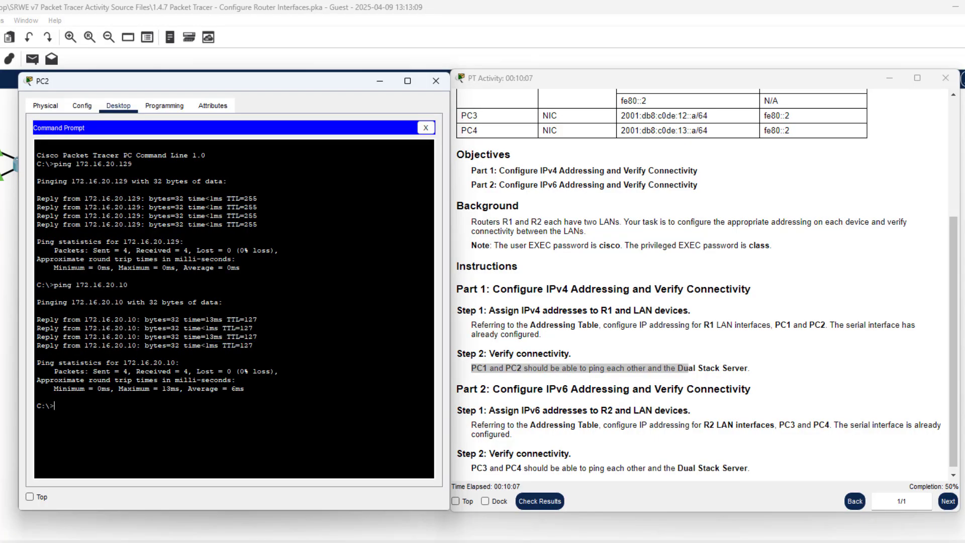
click(434, 81)
From PC1's Command Prompt, ping PC2 at 172.16.20.138, then close PC1's window
click(1, 133)
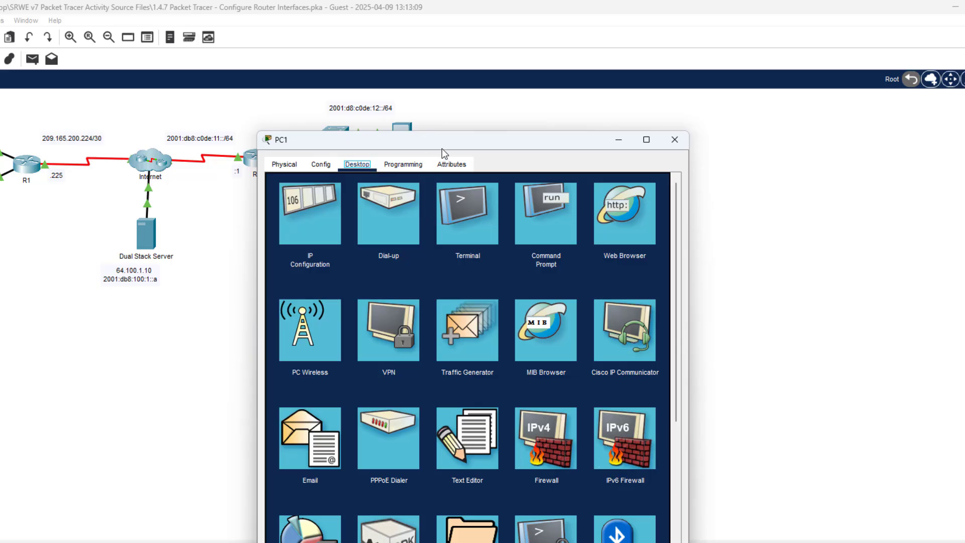
drag(442, 146, 244, 95)
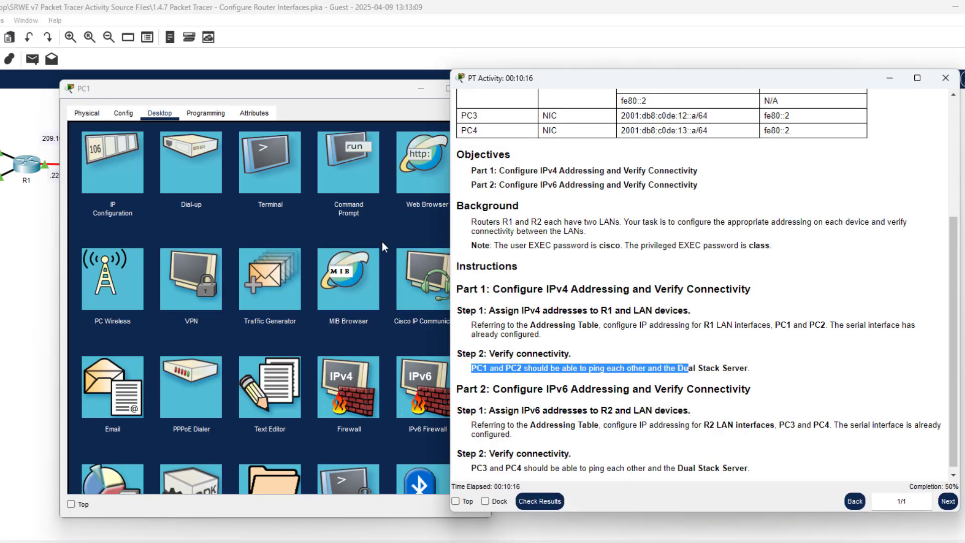
drag(234, 88, 172, 72)
click(274, 161)
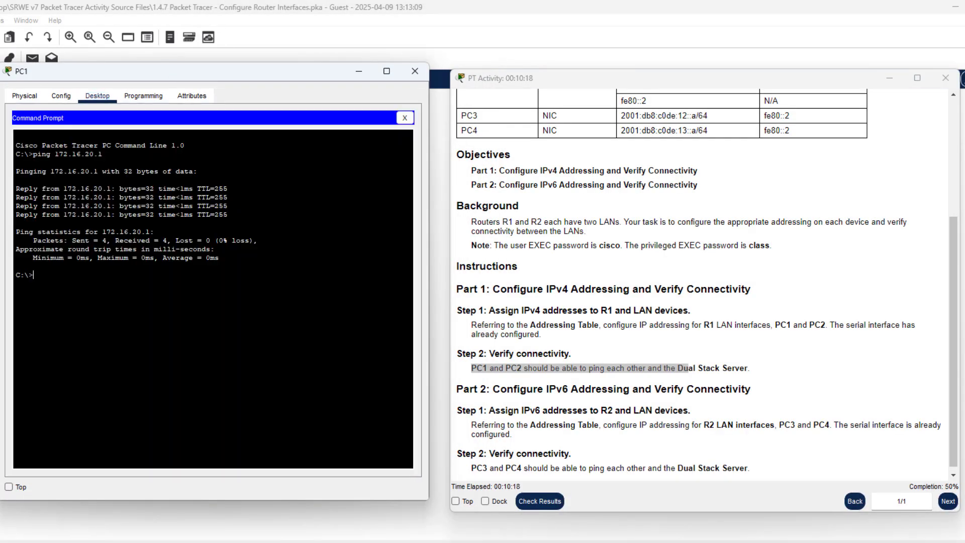
key(Up)
text(38)
key(Return)
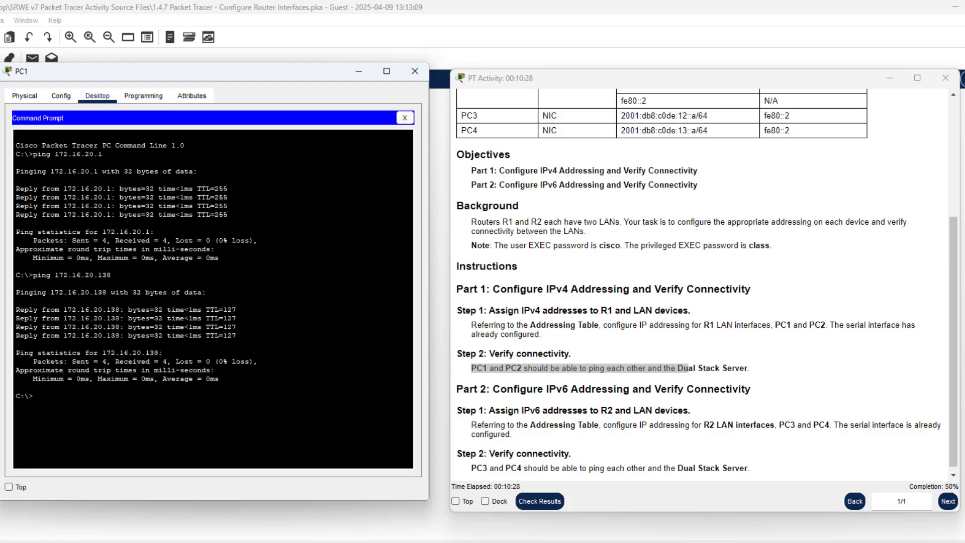
scroll(546, 363, down, 1)
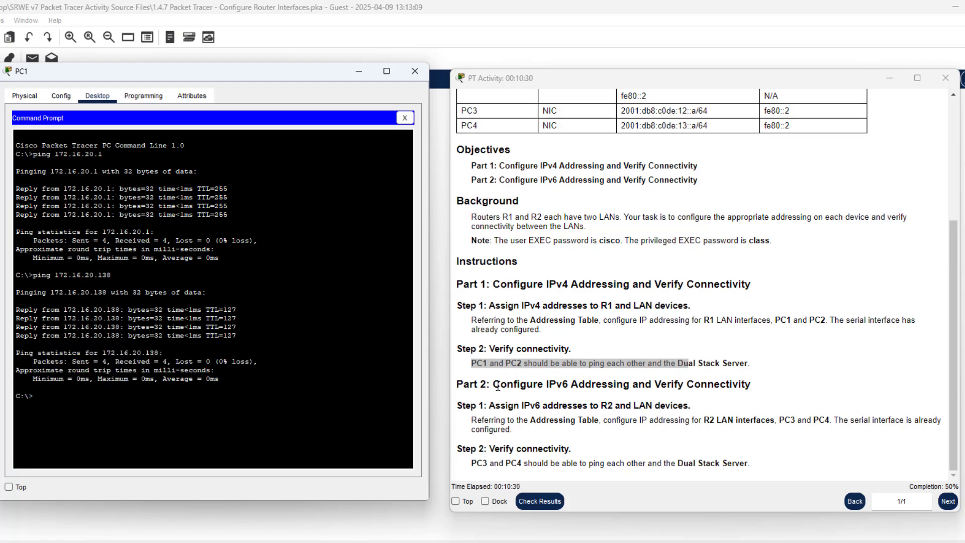
click(475, 376)
click(415, 71)
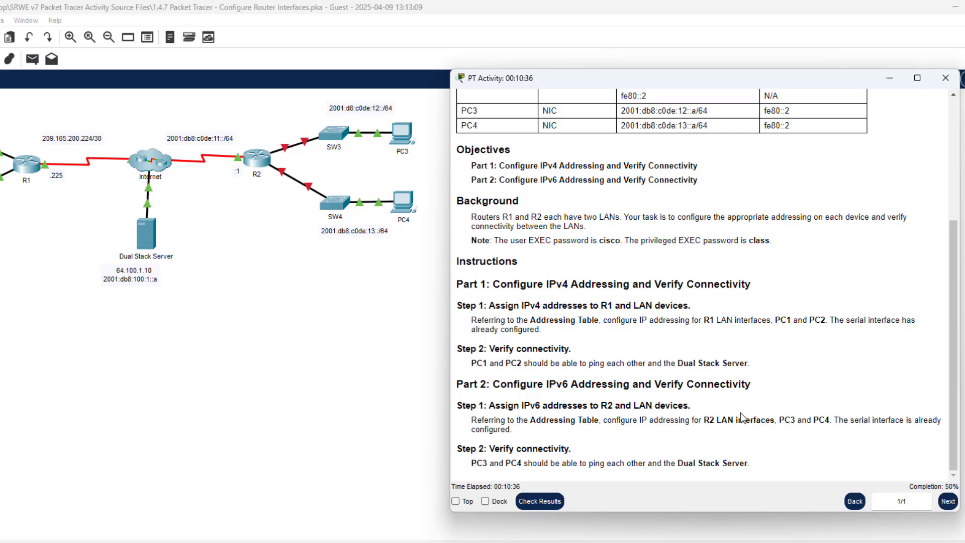
Open router R2's device window and position it beside the activity instructions
drag(472, 405, 589, 405)
click(628, 387)
click(255, 160)
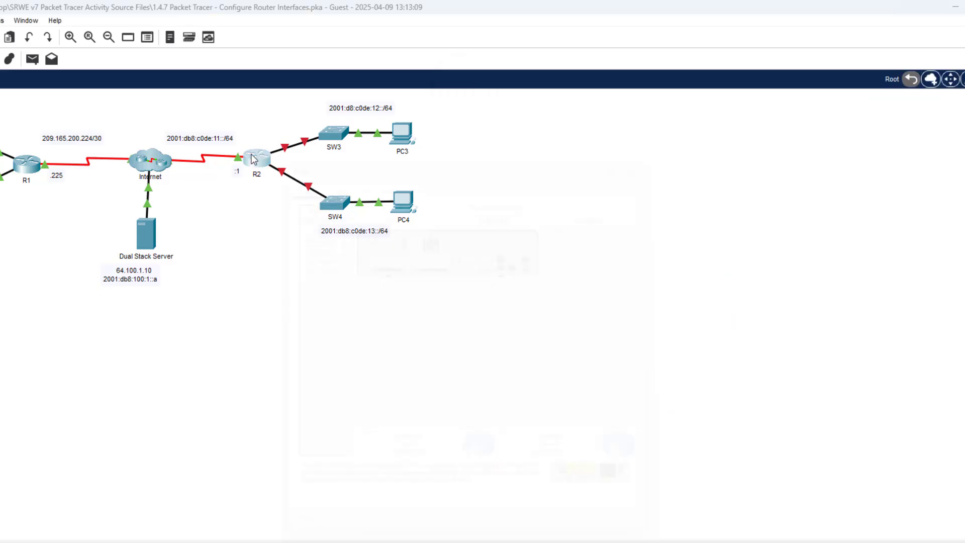
drag(424, 144, 171, 86)
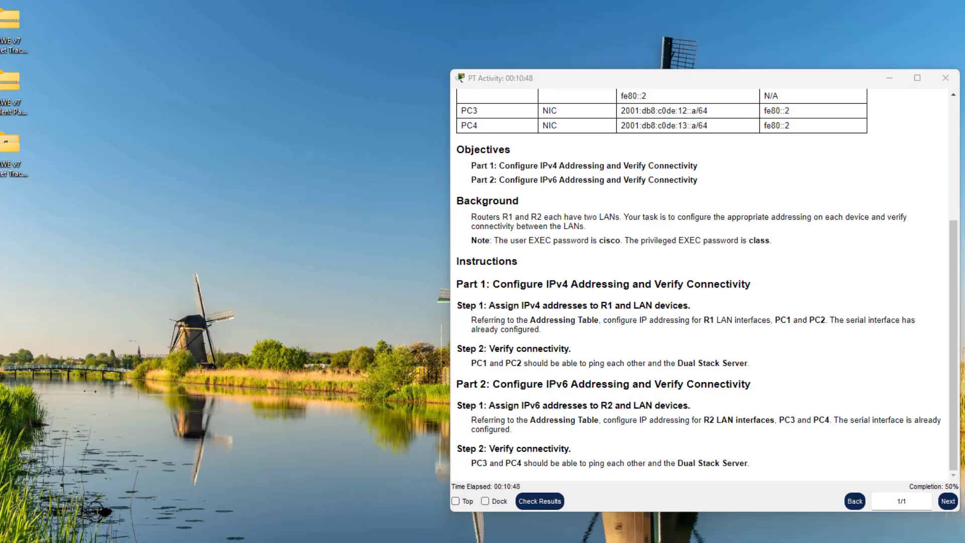
click(623, 542)
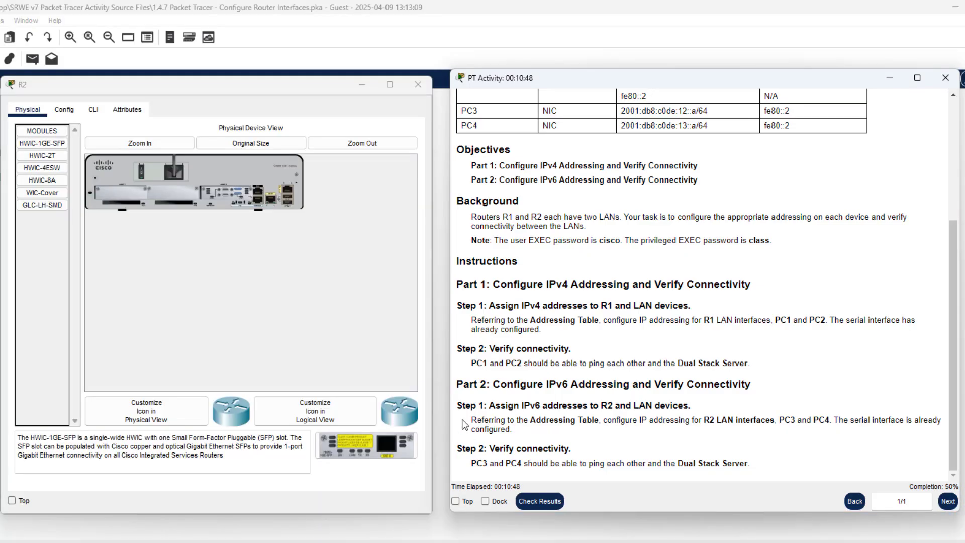
mouse_move(247, 91)
mouse_down()
mouse_move(274, 85)
mouse_move(261, 81)
mouse_up()
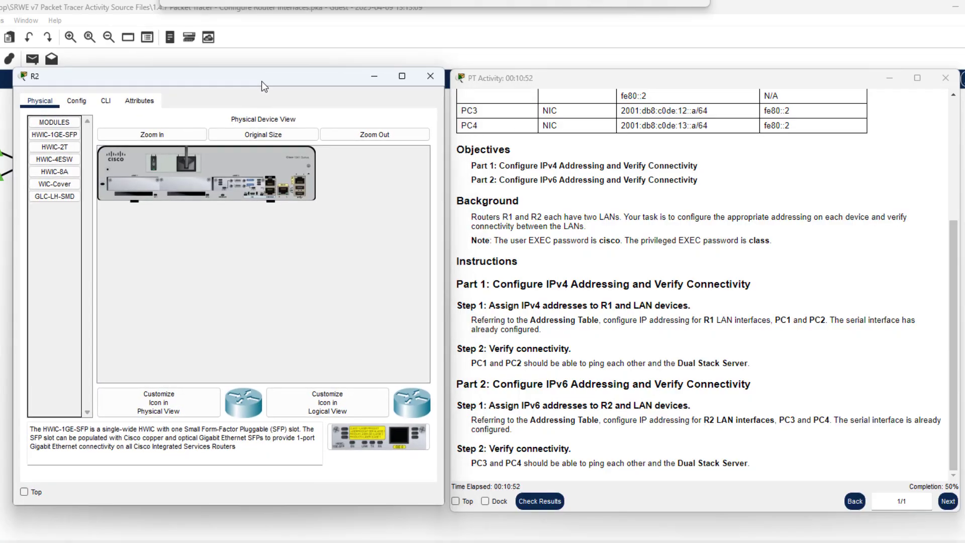
Log into R2's CLI, enter privileged mode with the enable password, and run conf t
click(108, 106)
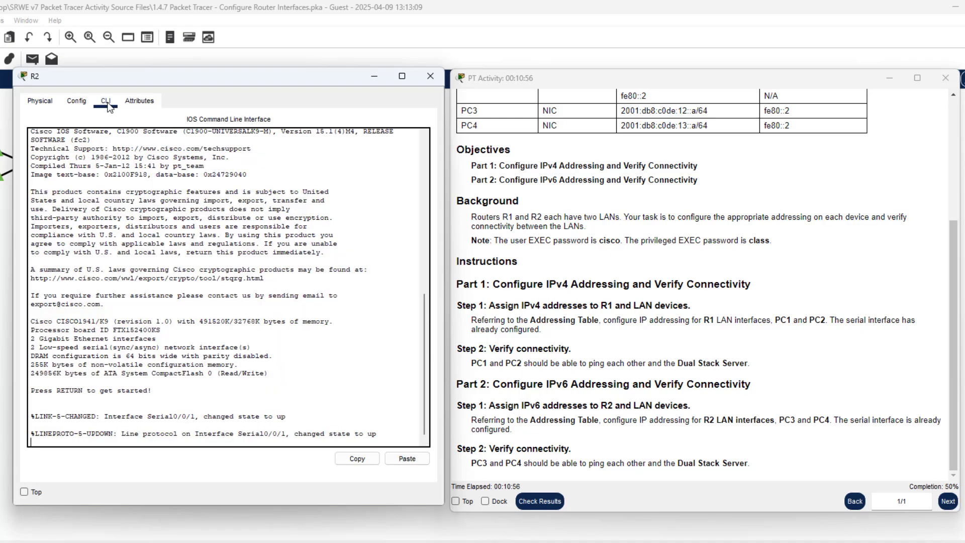
key(Return)
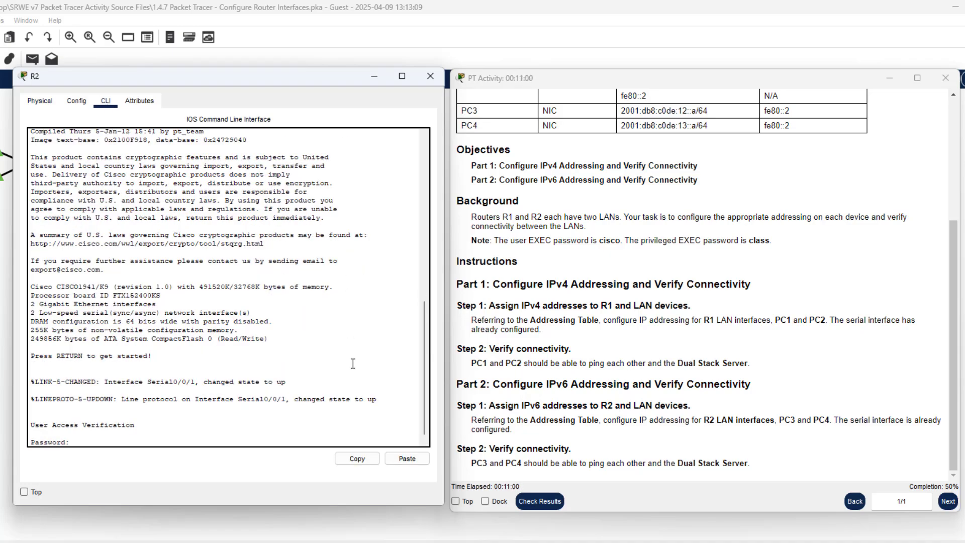
key(Return)
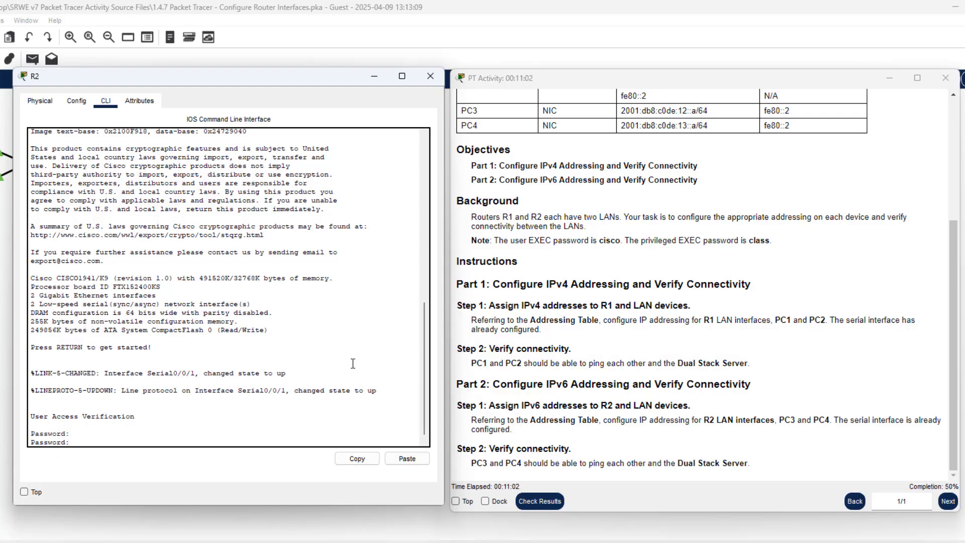
key(Return)
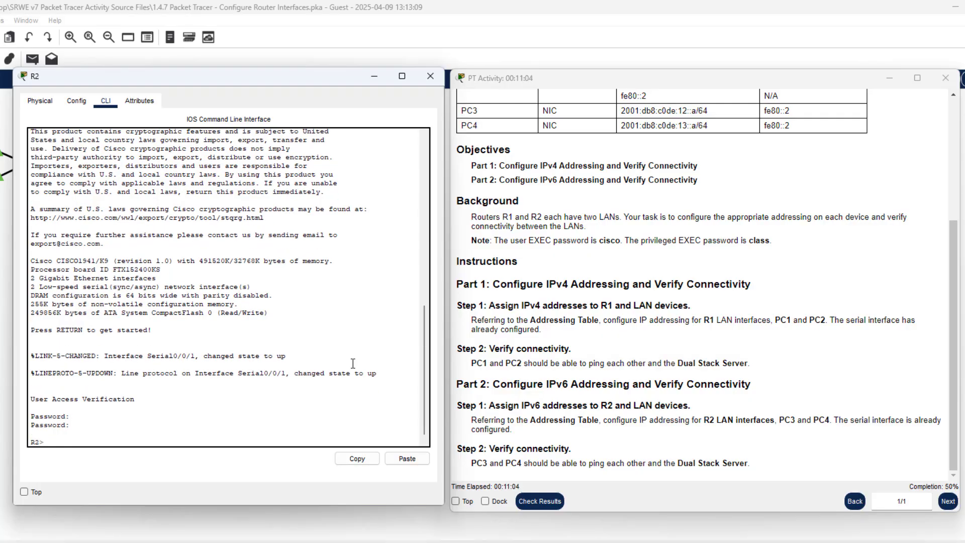
text(ena)
key(Tab)
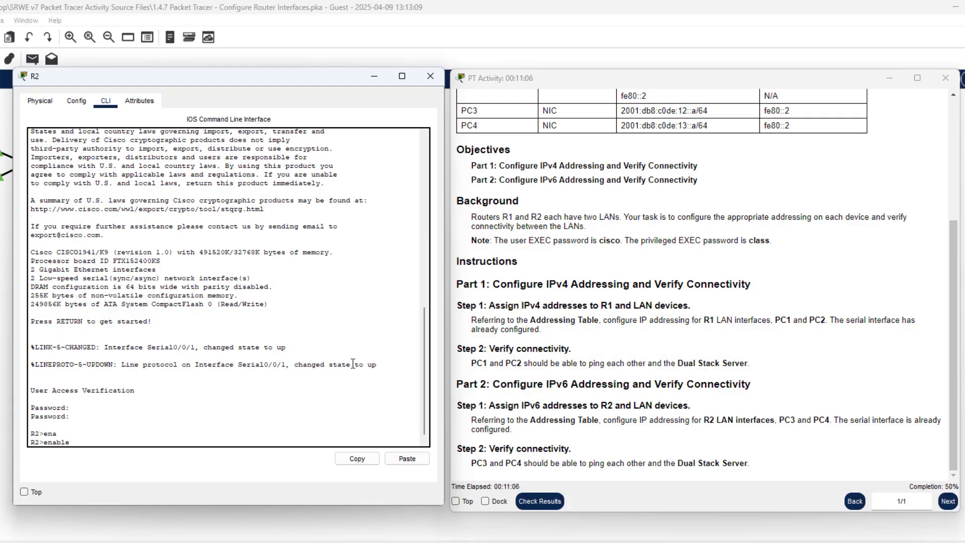
key(Return)
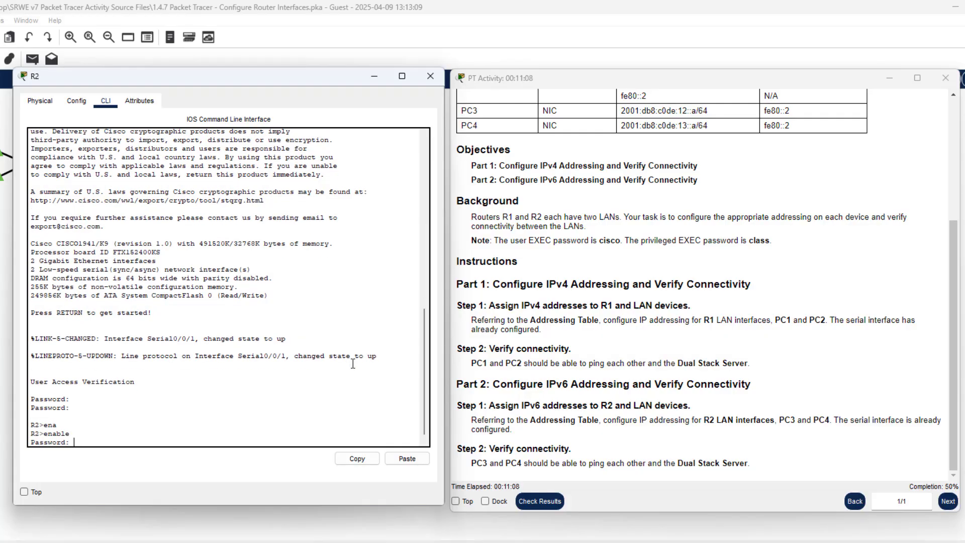
text(class)
key(Return)
key(Return)
key(Return)
key(Return)
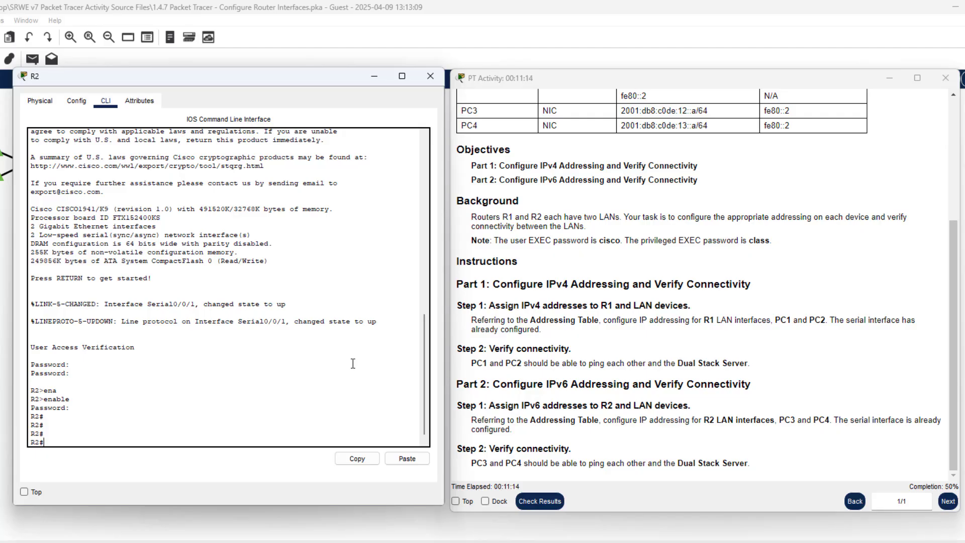
text(conf t)
key(Return)
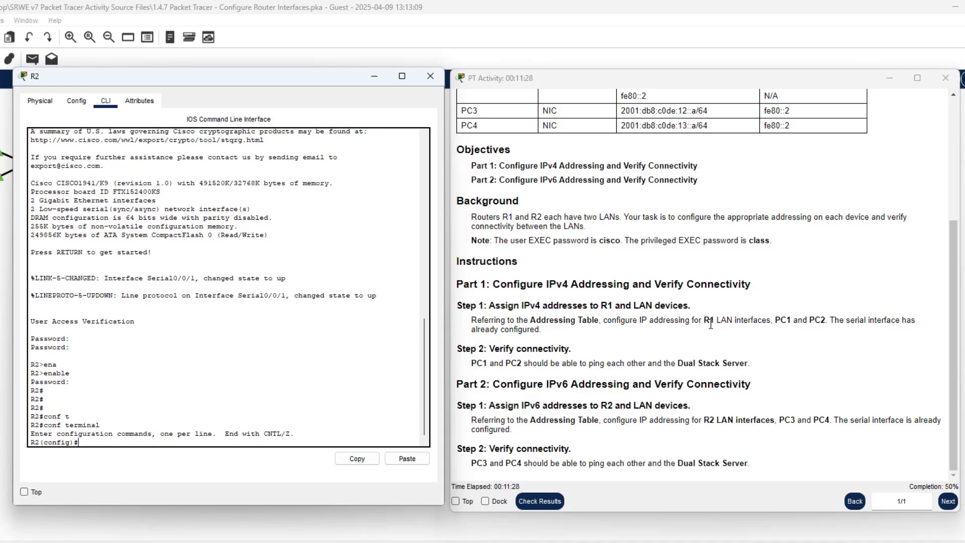
Enter interface configuration mode for R2's G0/0
scroll(704, 322, up, 2)
scroll(647, 292, down, 2)
scroll(530, 253, up, 3)
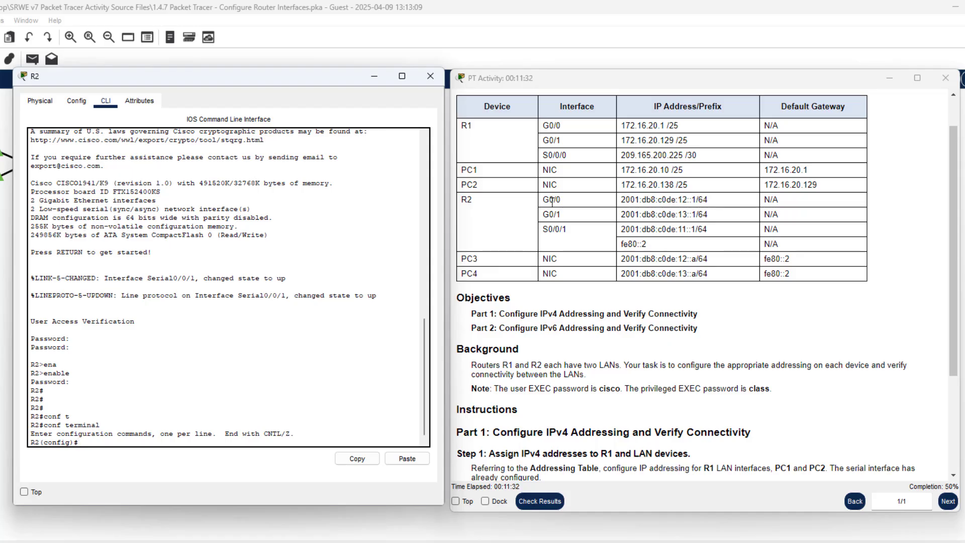
drag(540, 199, 642, 211)
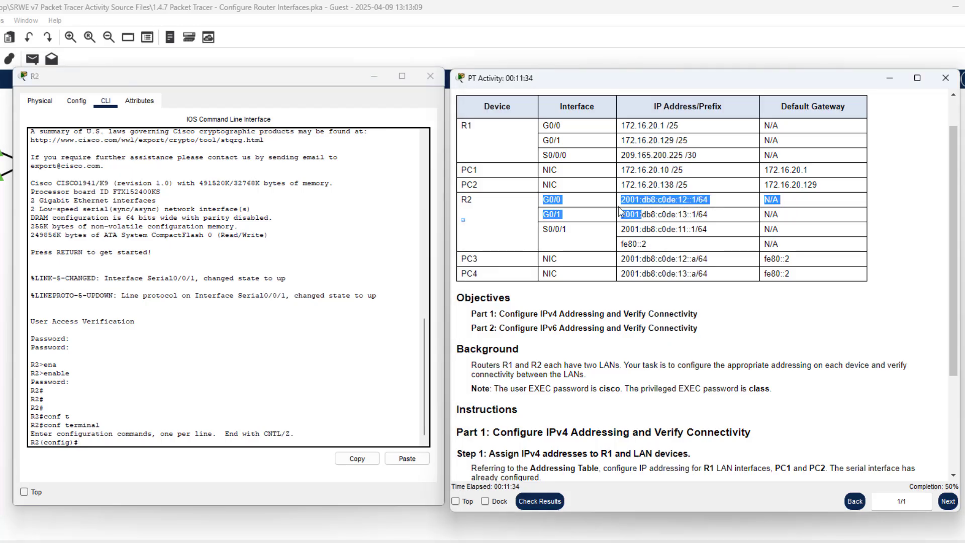
click(580, 202)
click(298, 417)
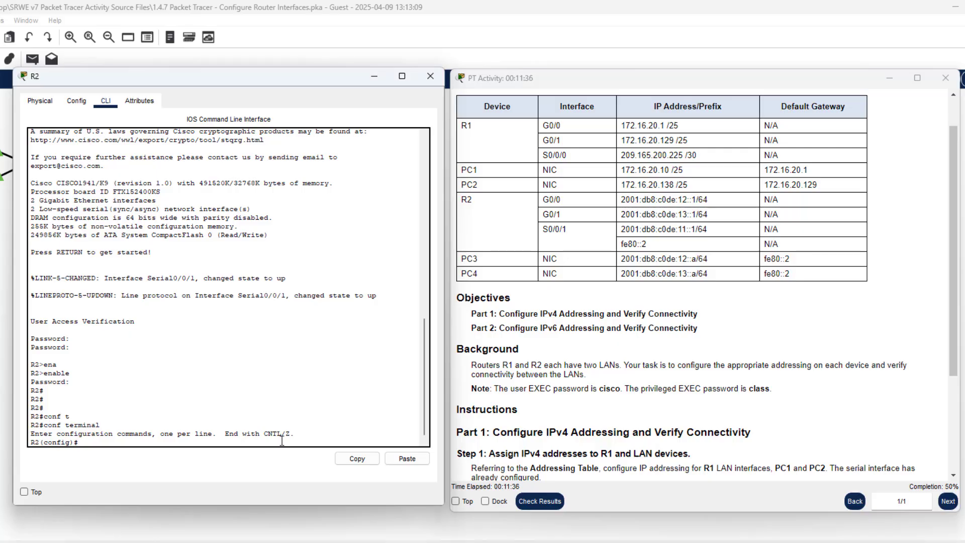
key(Return)
key(Return)
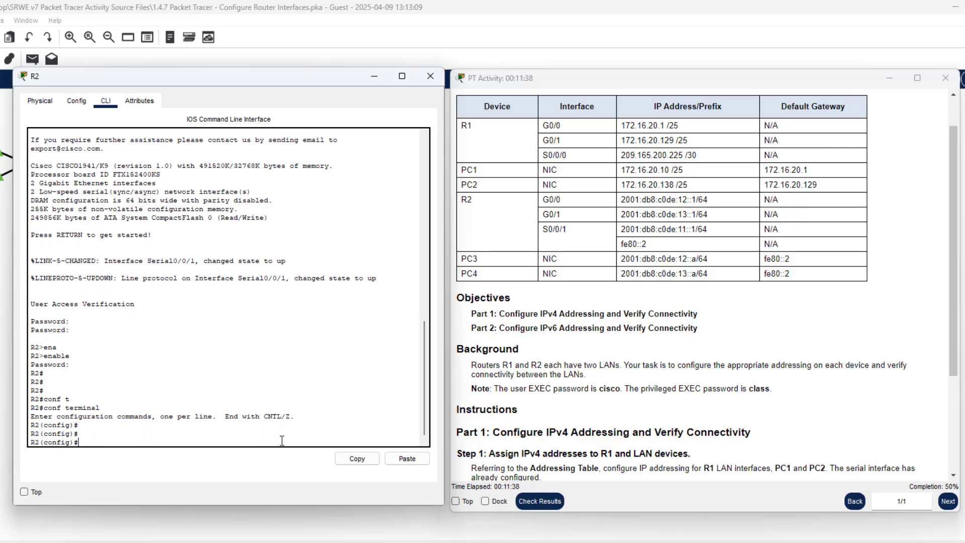
text(int)
key(Tab)
text(g0/0)
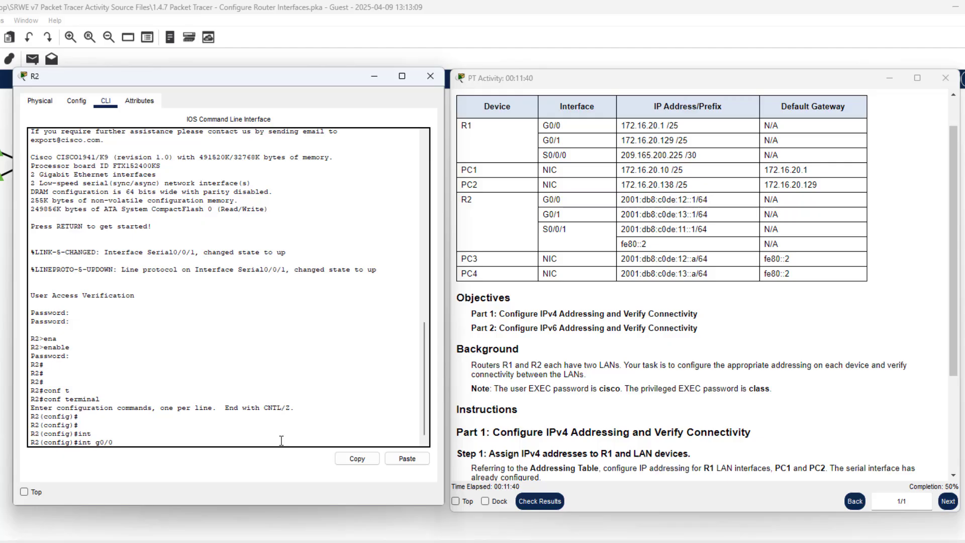
key(Return)
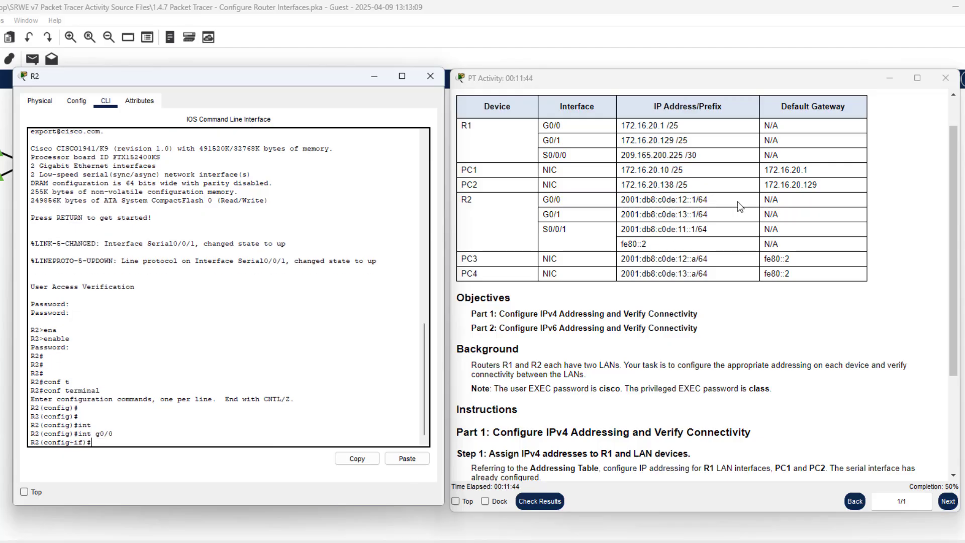
Assign IPv6 address 2001:db8:c0de:12::1/64 to G0/0 using the address copied from the table
drag(706, 200, 622, 200)
right_click(622, 200)
click(638, 206)
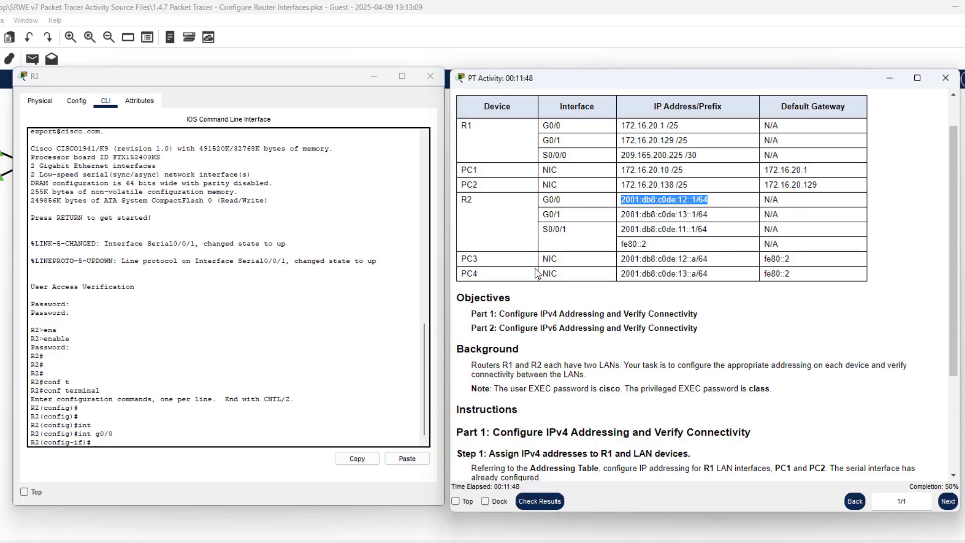
click(98, 439)
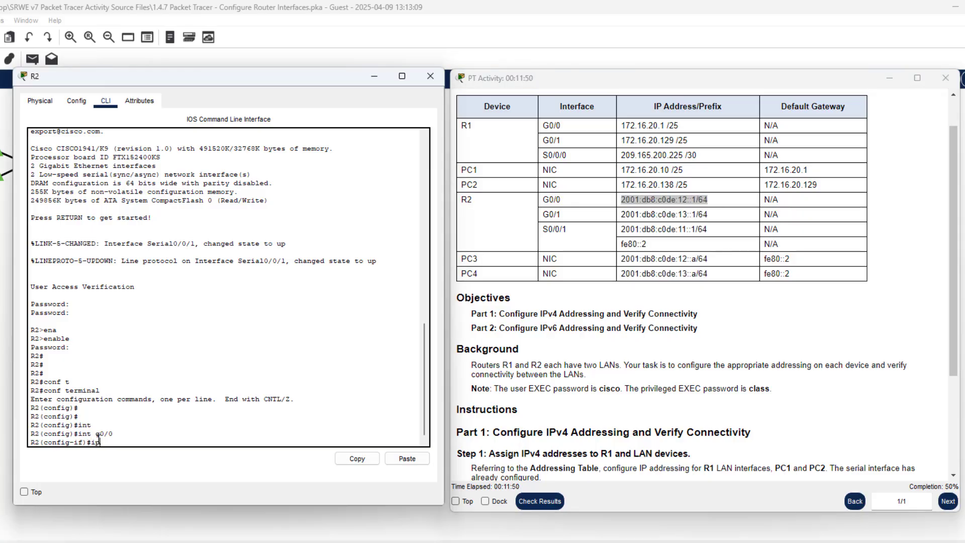
text(ipv)
key(Tab)
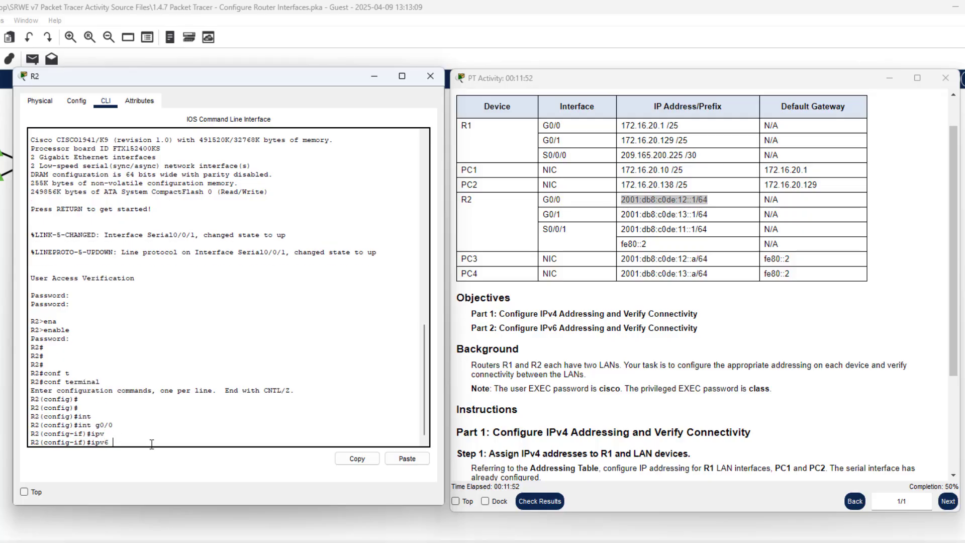
text(add)
key(Tab)
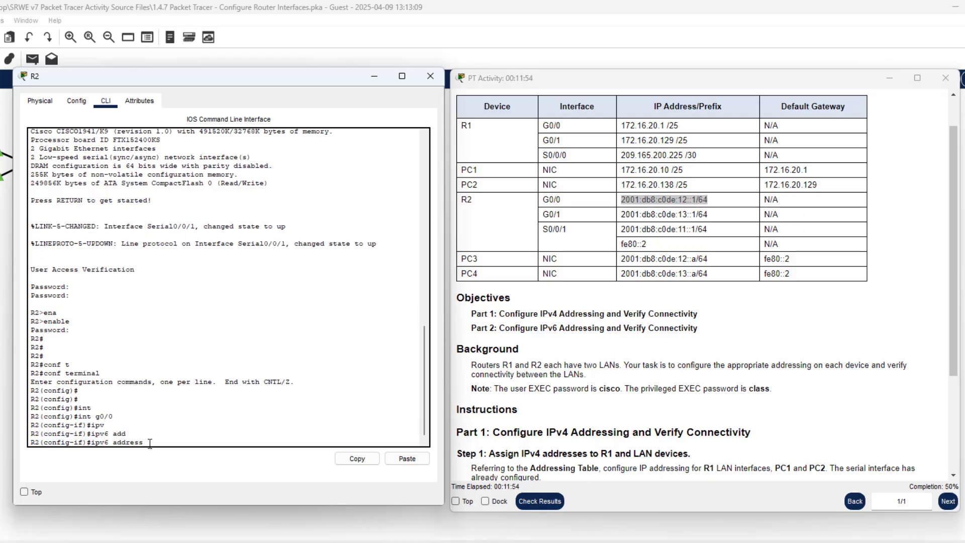
right_click(162, 437)
click(182, 458)
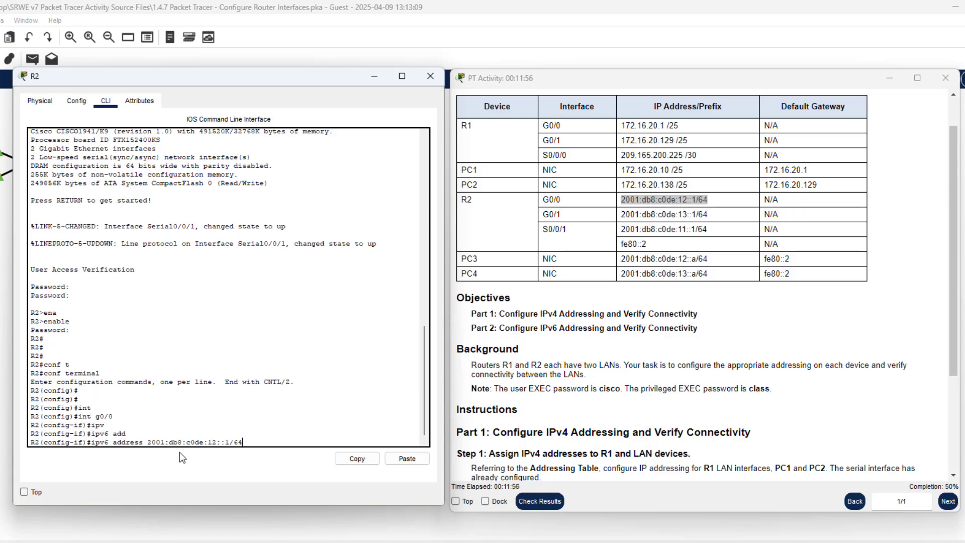
key(Return)
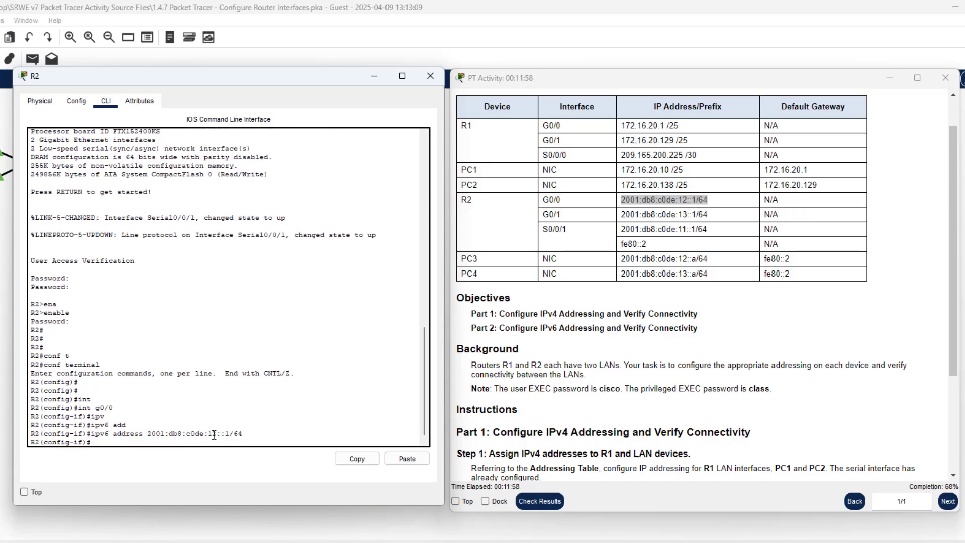
Bring G0/0 up with no shutdown and re-enter interface configuration
text(noshut)
key(BackSpace)
key(BackSpace)
text(shiu)
key(Return)
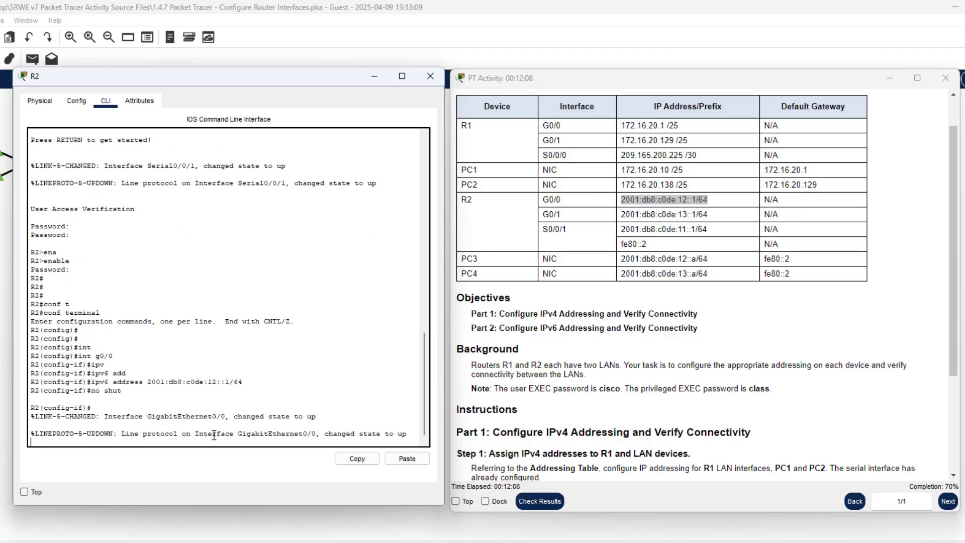
key(Return)
key(Return)
key(Return)
key(Return)
key(Return)
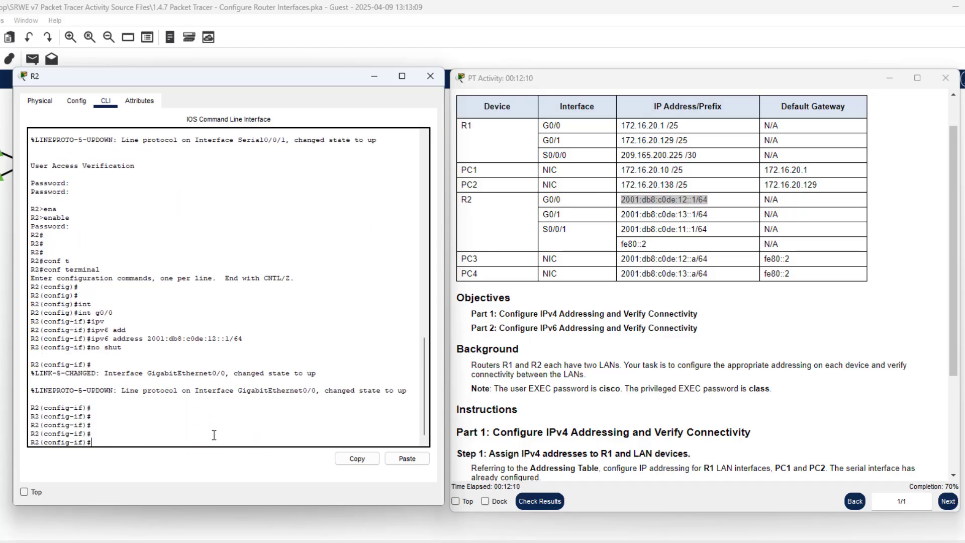
text(int g0/0)
key(Return)
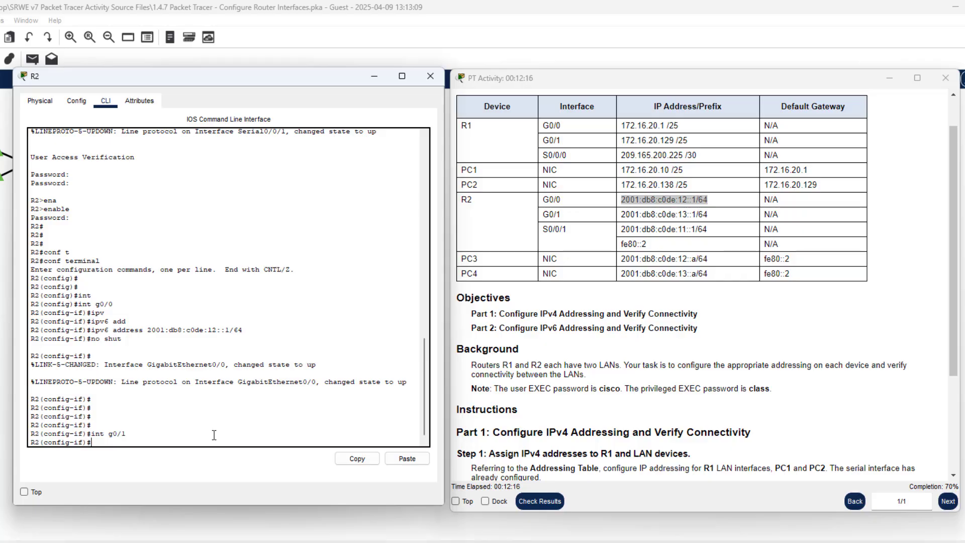
Assign IPv6 address 2001:db8:c0de:13::1/64 to R2's G0/1, copied from the addressing table
text(ipv)
key(Tab)
text(6)
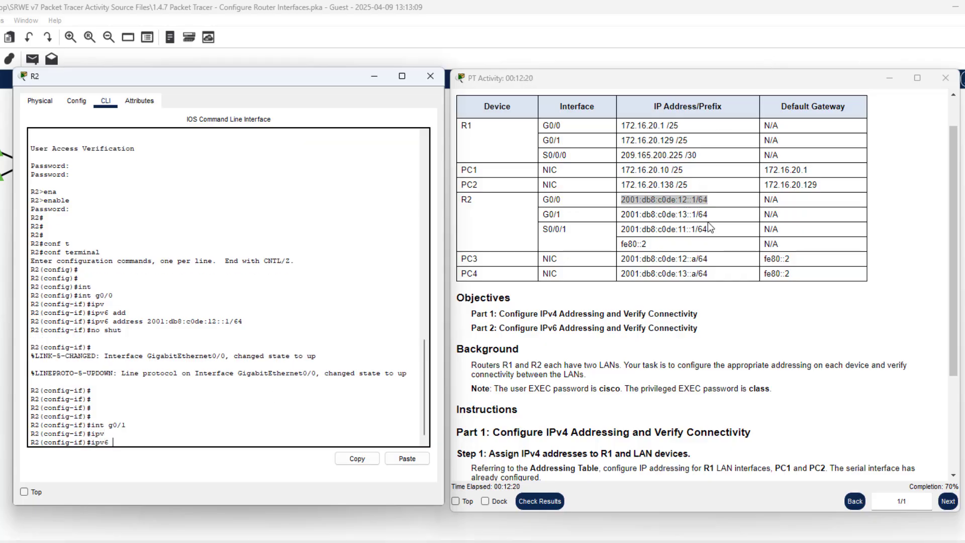
drag(709, 215, 620, 221)
right_click(629, 215)
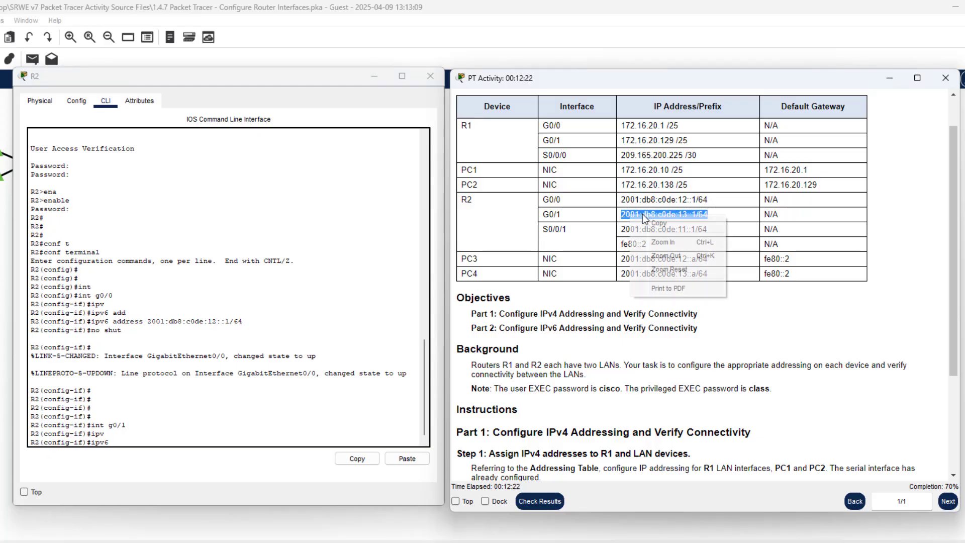
click(650, 222)
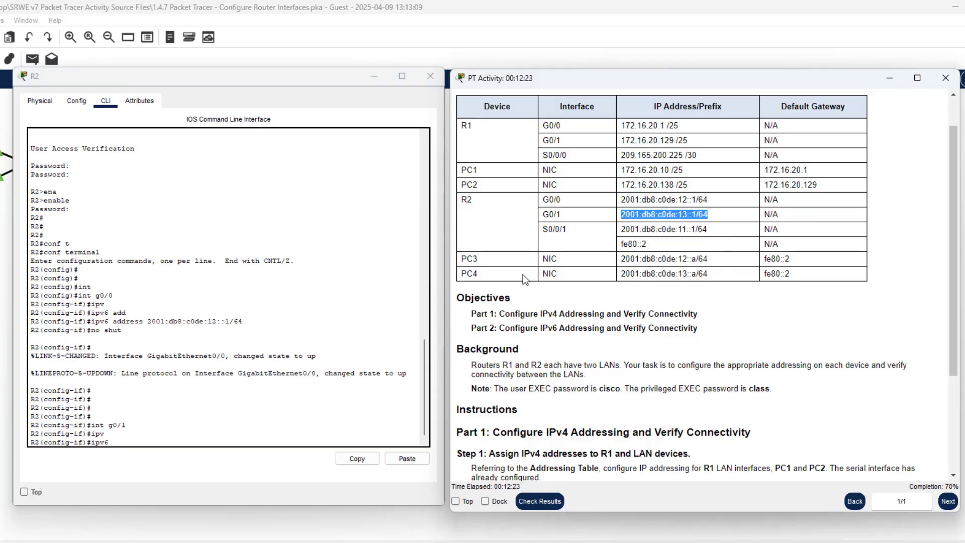
right_click(212, 427)
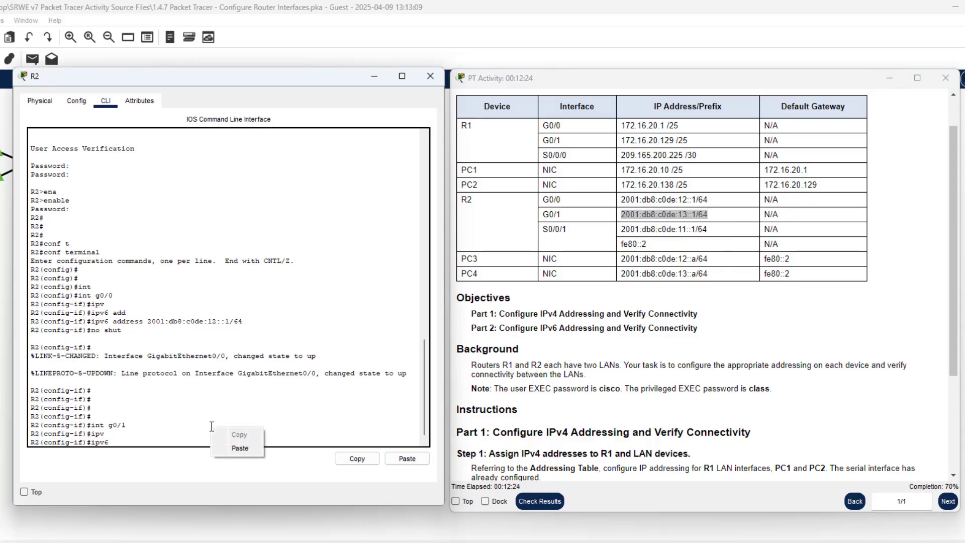
click(233, 452)
text(a)
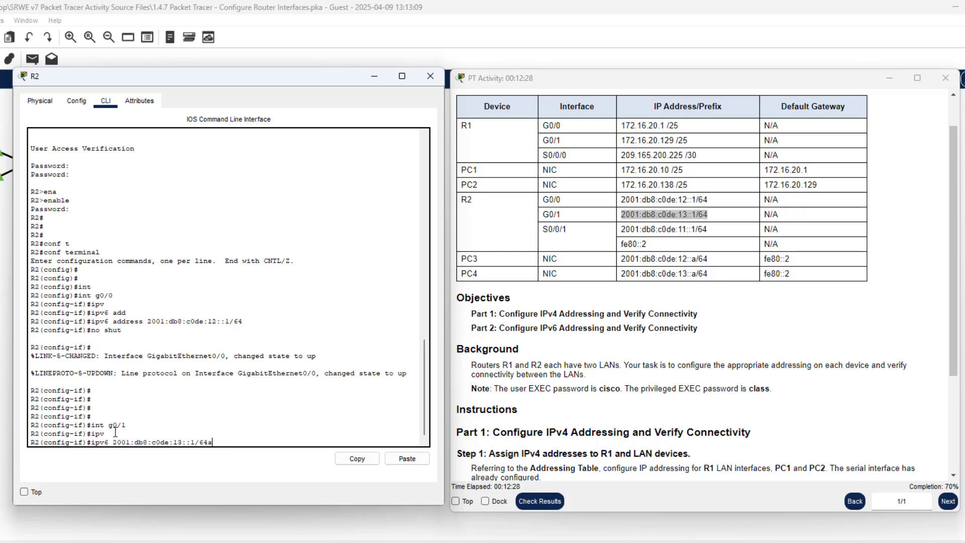
text(dd)
key(BackSpace)
key(BackSpace)
key(BackSpace)
key(BackSpace)
key(BackSpace)
key(BackSpace)
key(BackSpace)
key(BackSpace)
key(BackSpace)
key(BackSpace)
key(BackSpace)
key(BackSpace)
key(BackSpace)
key(BackSpace)
key(BackSpace)
key(BackSpace)
key(BackSpace)
key(BackSpace)
key(BackSpace)
key(BackSpace)
text(add)
key(Tab)
right_click(155, 426)
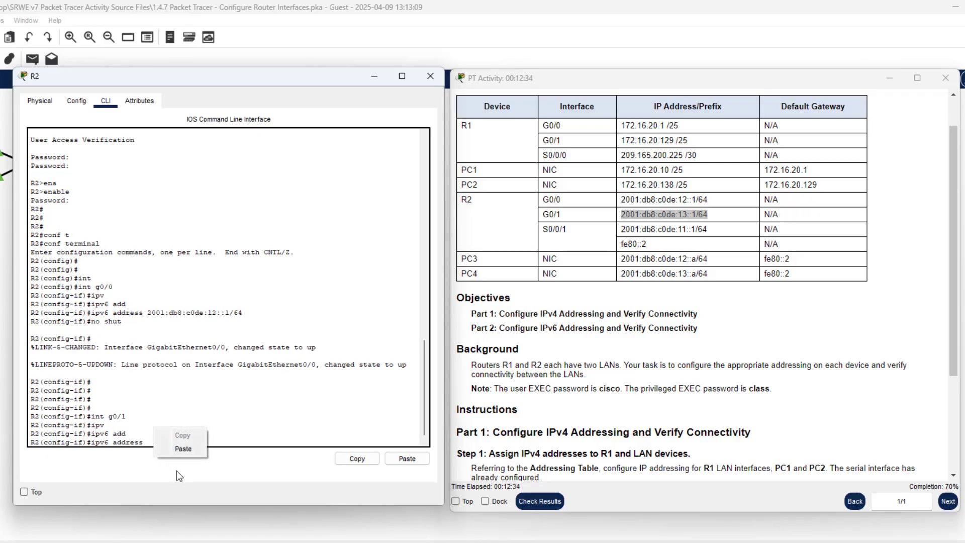
click(183, 452)
key(Return)
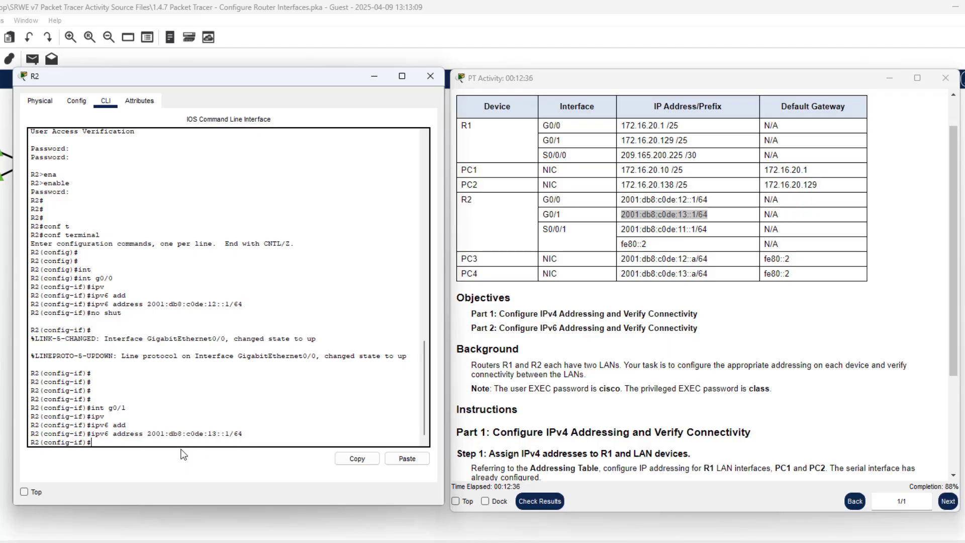
Enable G0/1 with no shutdown and begin selecting interface s0/0/1
text(no shut)
key(Return)
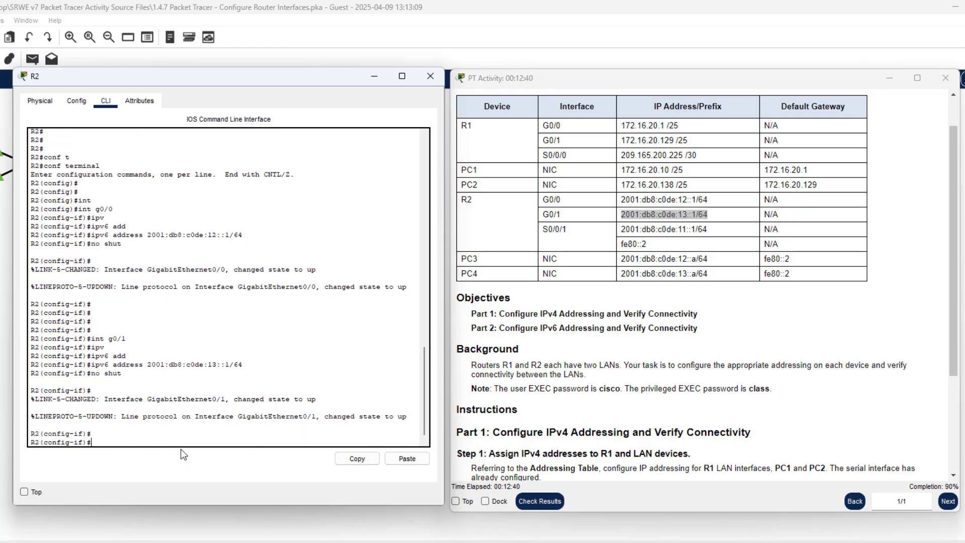
key(Return)
key(Return)
key(Return)
key(Return)
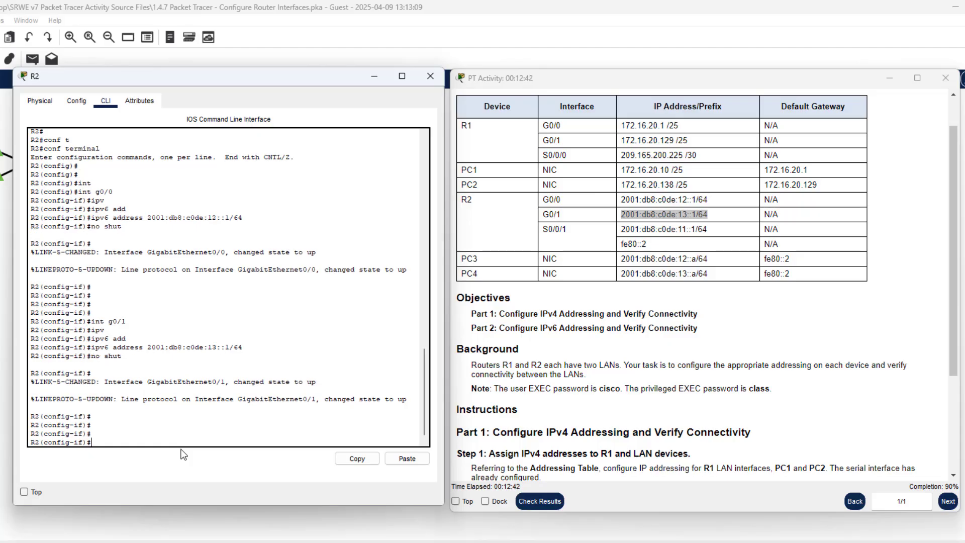
text(int)
key(Tab)
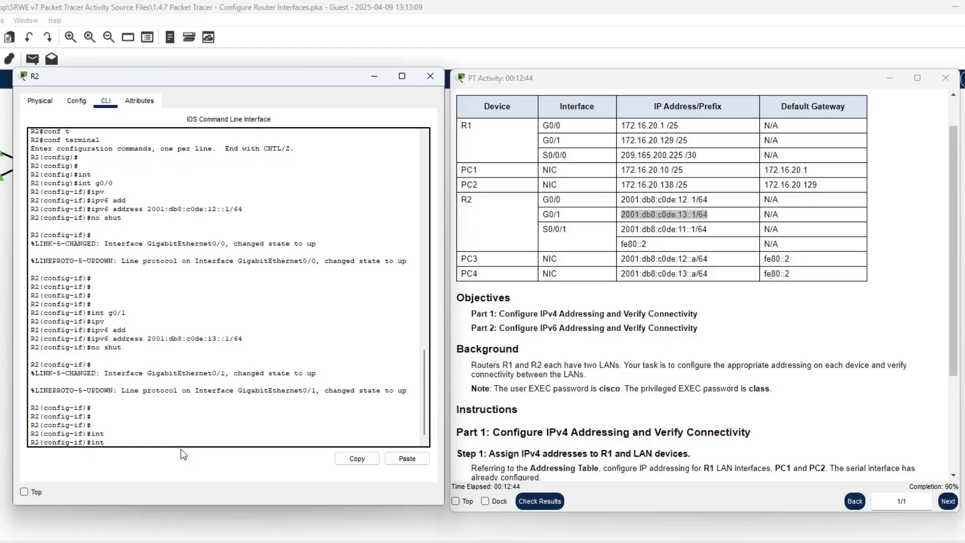
text(s0/0/1)
Assign R2's S0/0/1 interface its IPv6 address, copied from the addressing table
drag(713, 230, 624, 231)
right_click(623, 231)
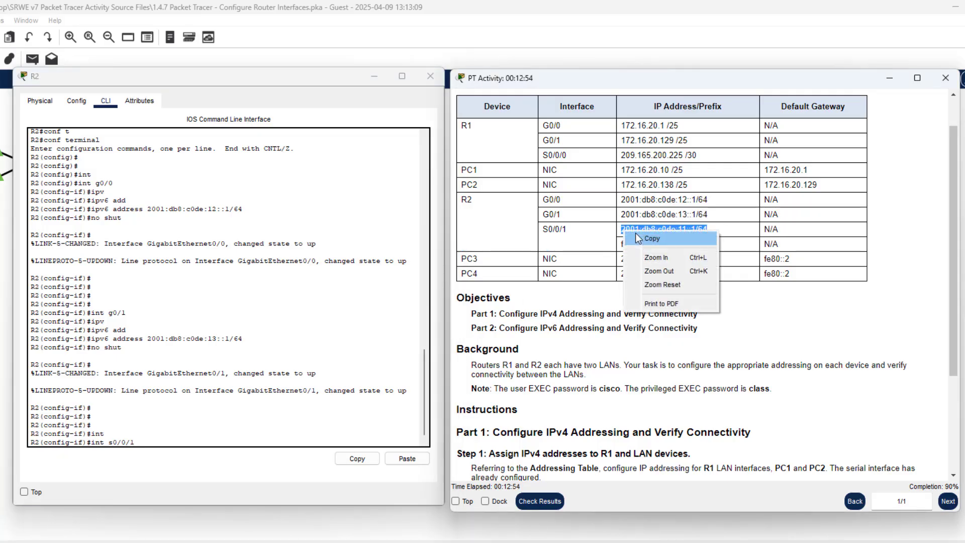
click(643, 236)
click(291, 416)
key(Return)
key(Return)
key(Return)
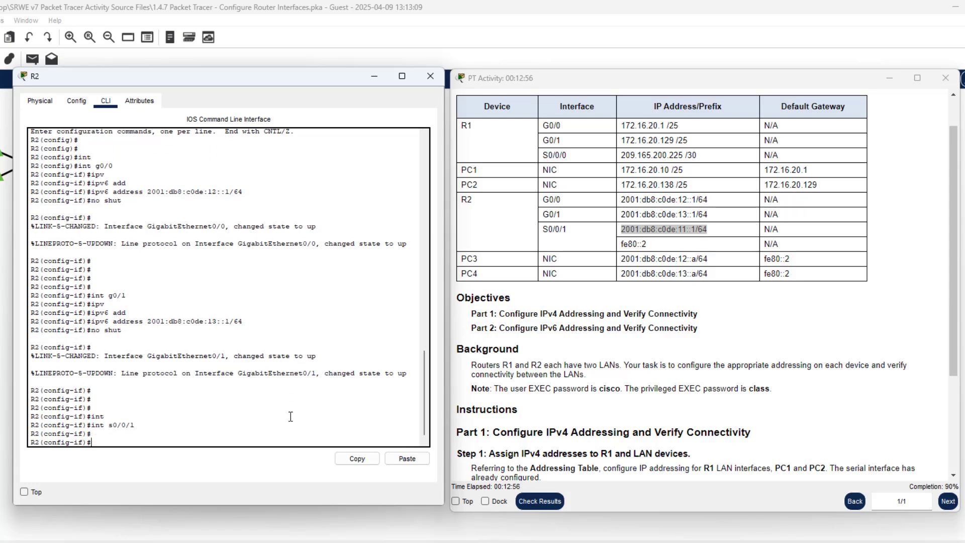
text(ip dd)
key(Tab)
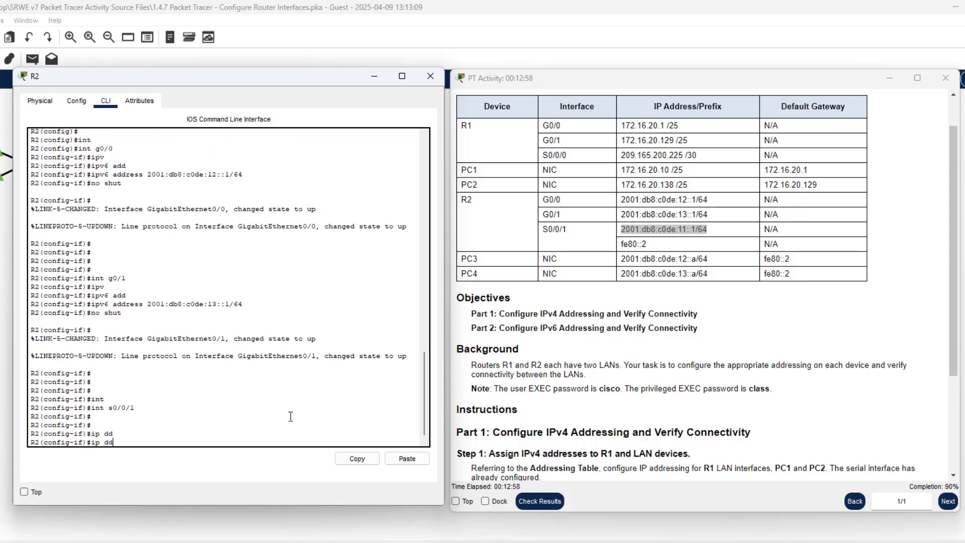
key(BackSpace)
text(a)
text(v)
key(Tab)
text(add)
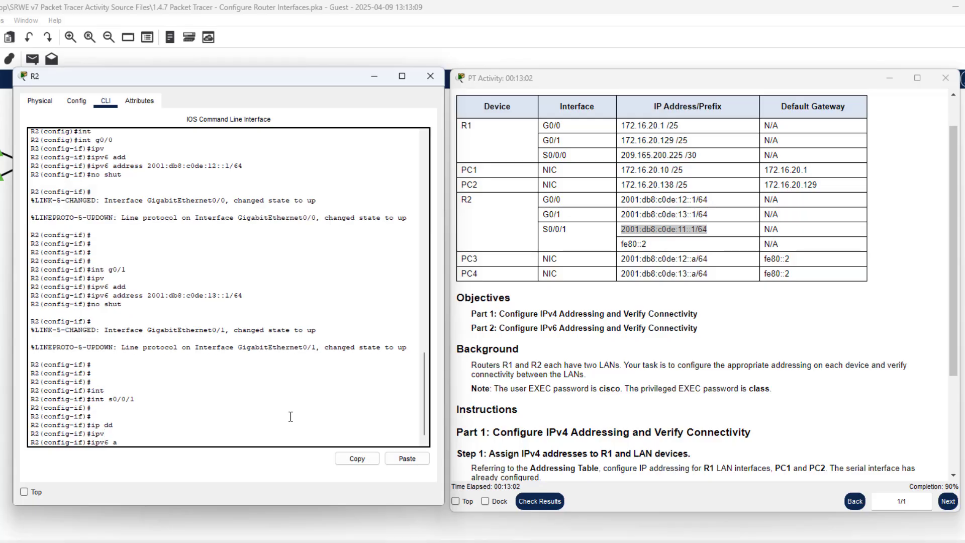
key(Tab)
right_click(290, 416)
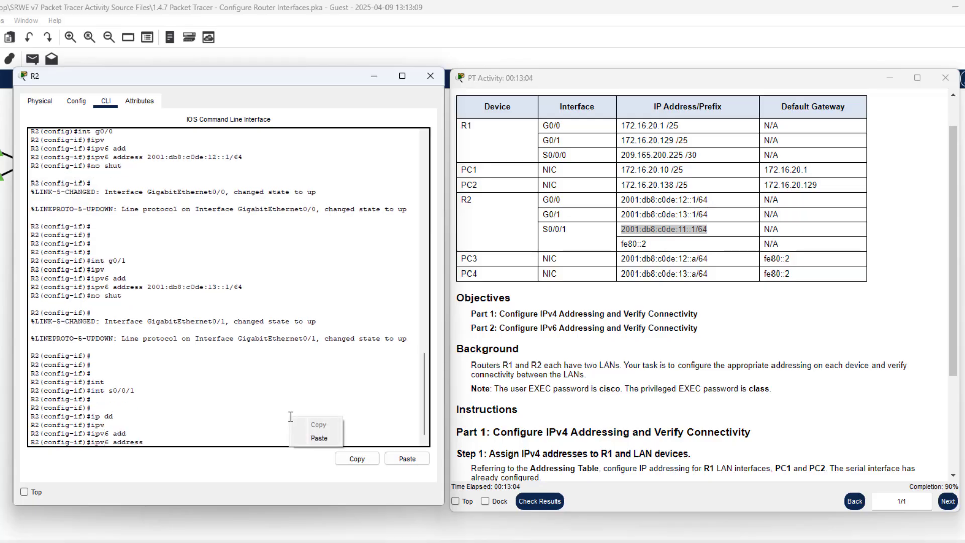
click(306, 436)
key(Return)
key(Return)
key(Return)
key(Return)
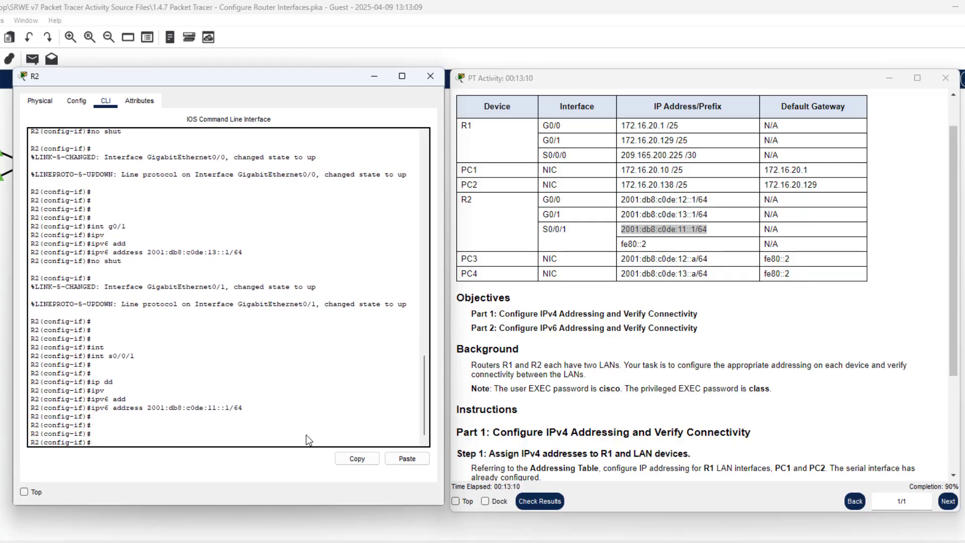
Exit back to R2# and save the running configuration with wr
text(ex)
key(Return)
key(Return)
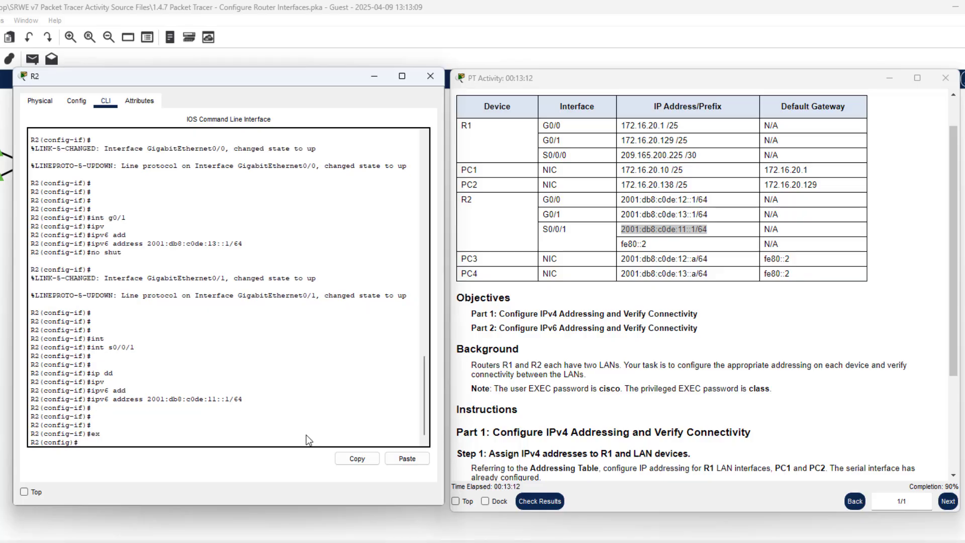
text(ex)
key(Return)
key(Return)
key(Return)
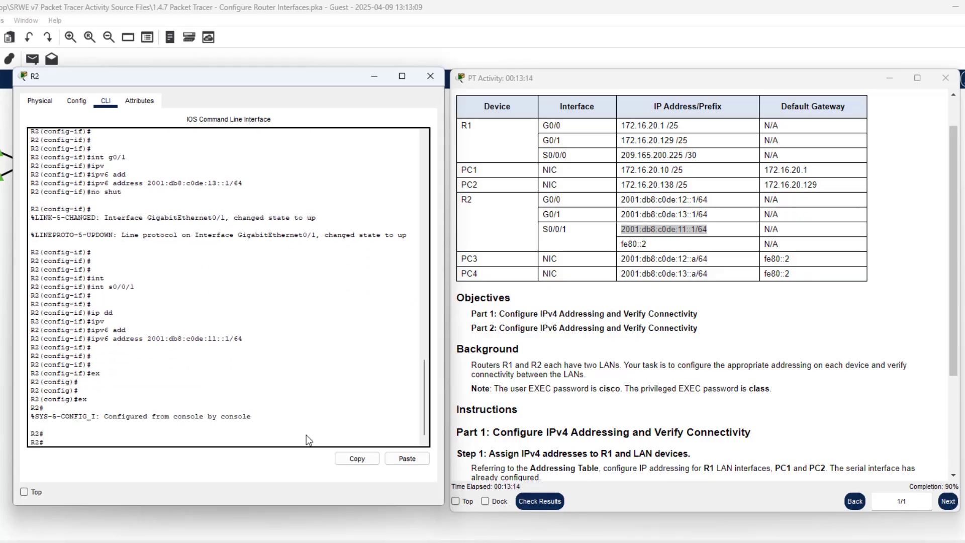
text(wr)
key(Return)
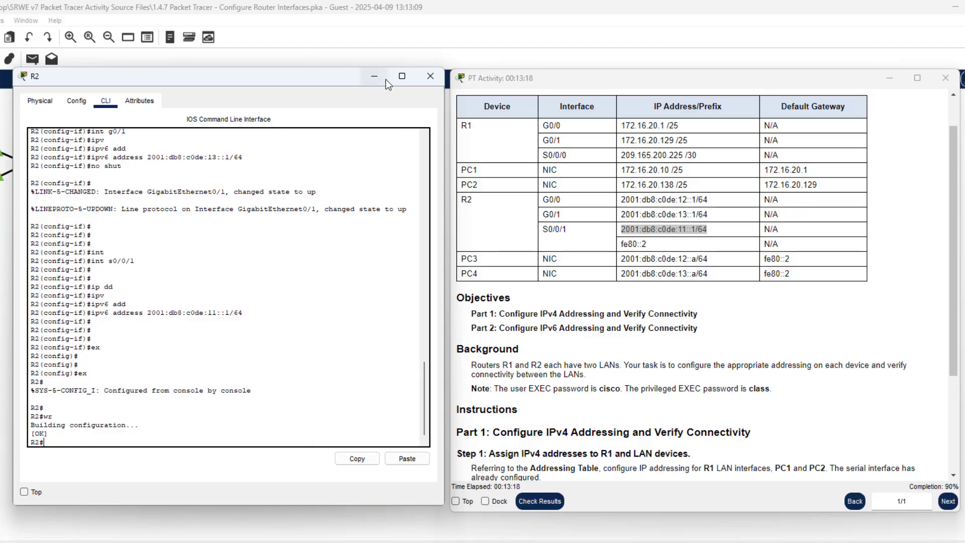
Minimize R2's console and open PC3's IP Configuration on its Desktop
click(365, 78)
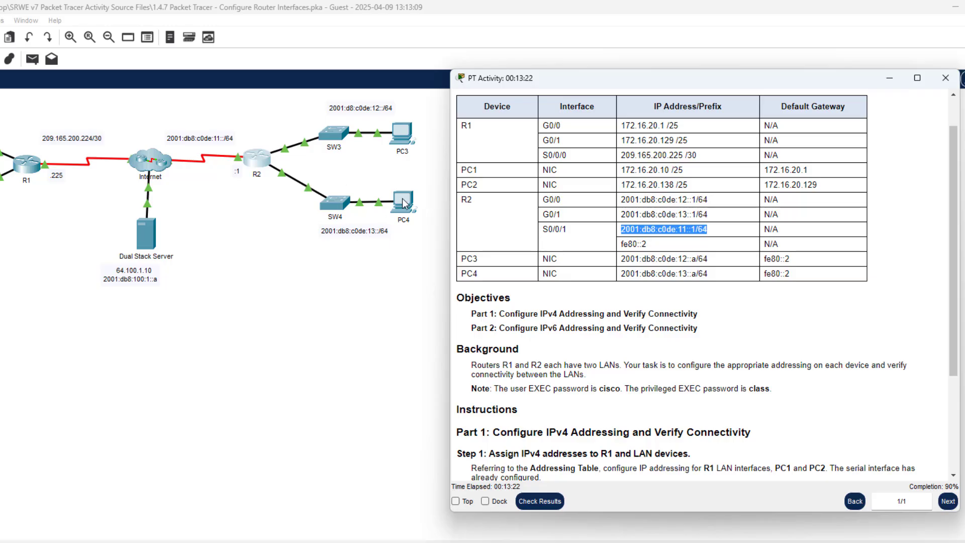
click(398, 141)
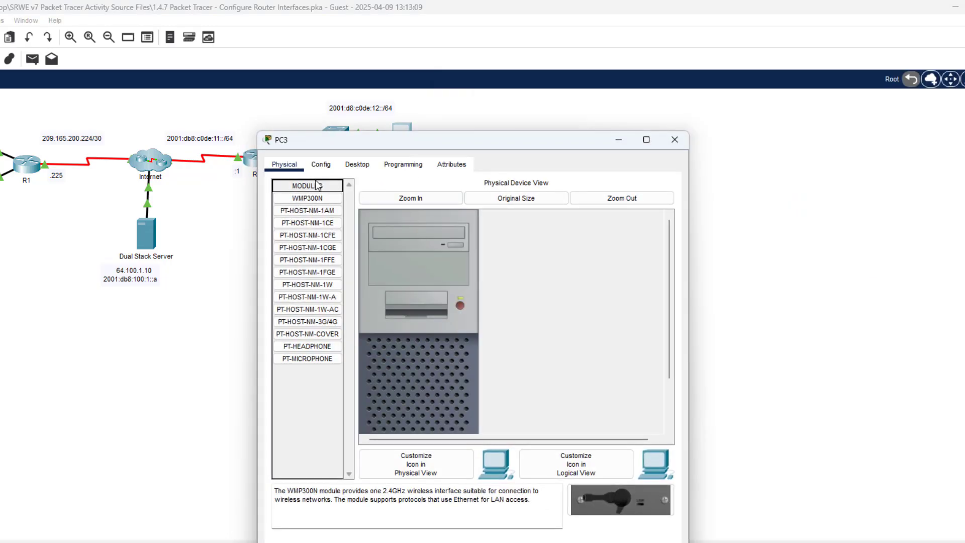
click(320, 165)
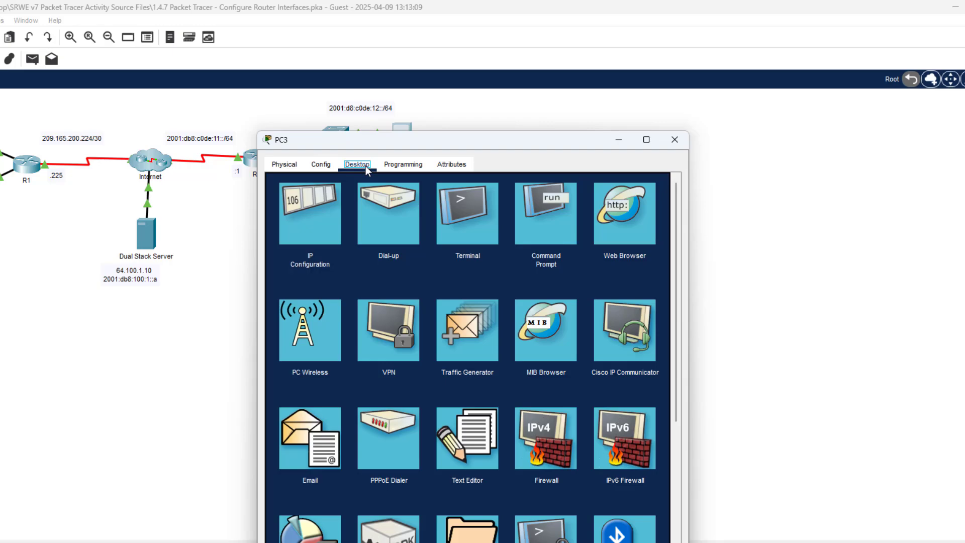
click(323, 216)
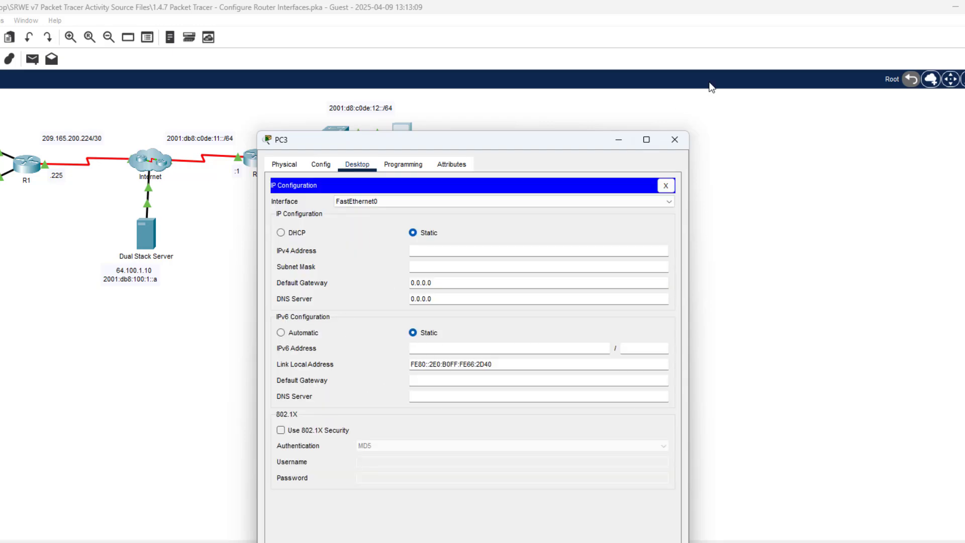
Position PC3's window beside the activity instructions
drag(434, 141, 174, 70)
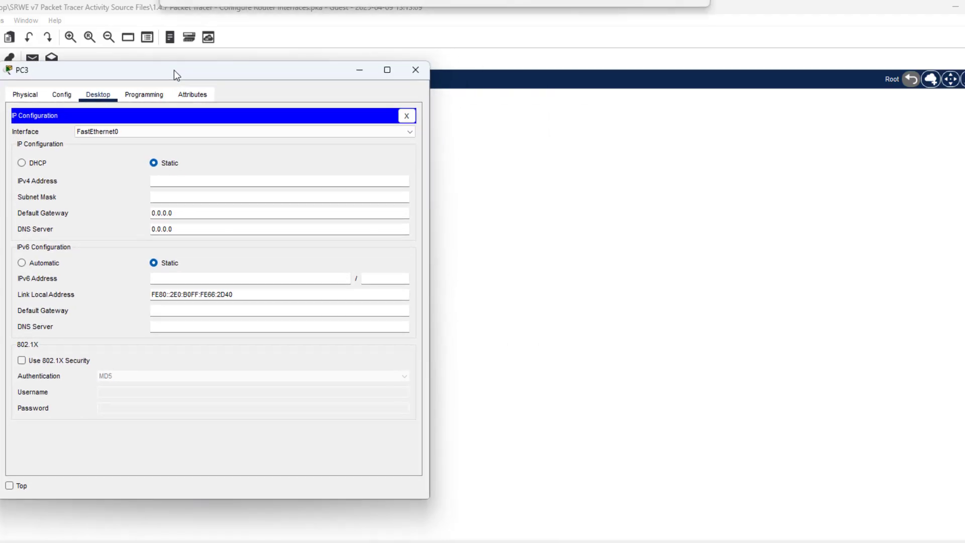
click(561, 541)
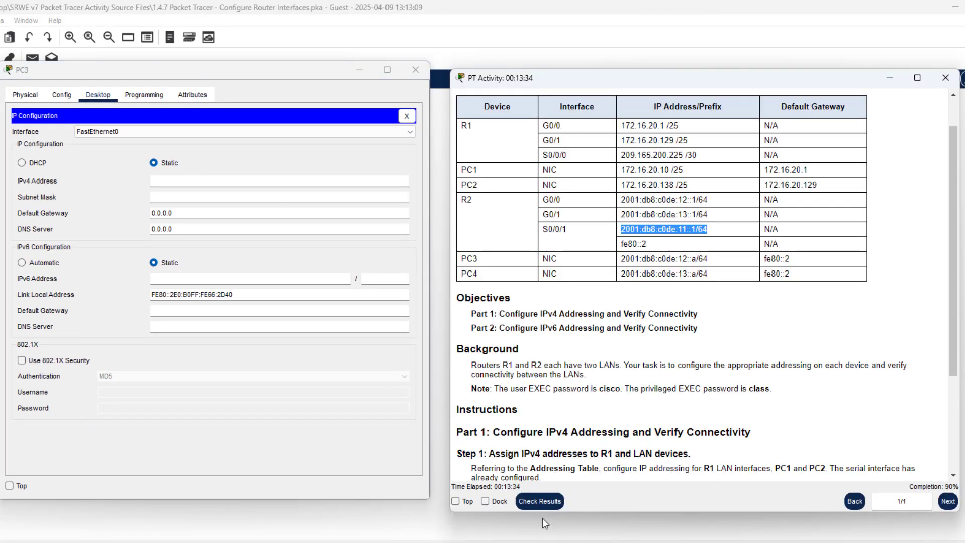
drag(324, 77, 325, 90)
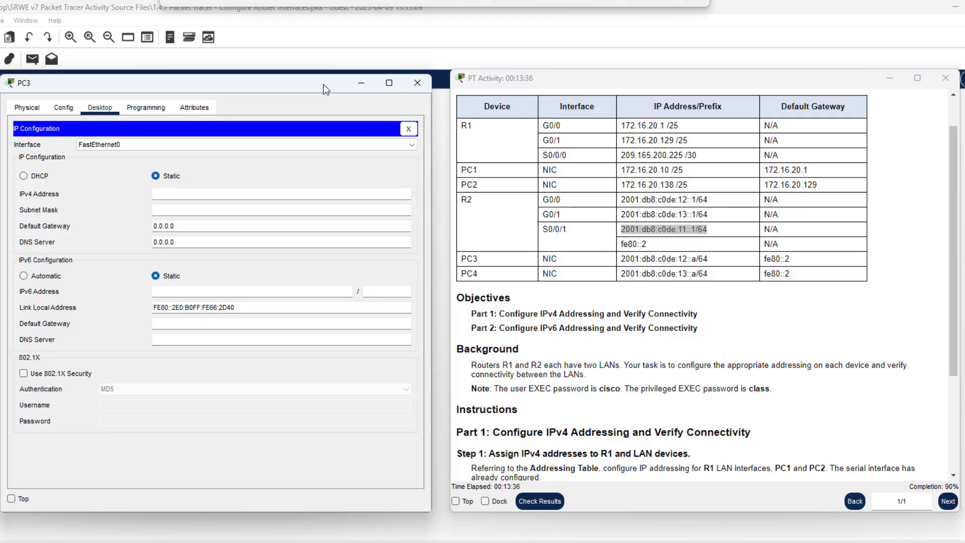
Enter PC3's IPv6 address 2001:db8:c0de:12::a from the addressing table
click(154, 293)
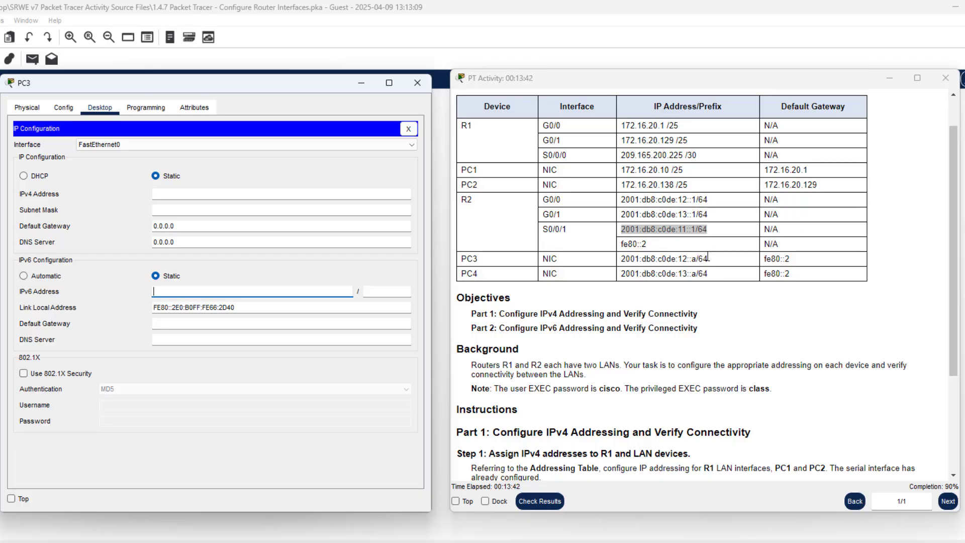
drag(707, 258, 622, 258)
right_click(643, 255)
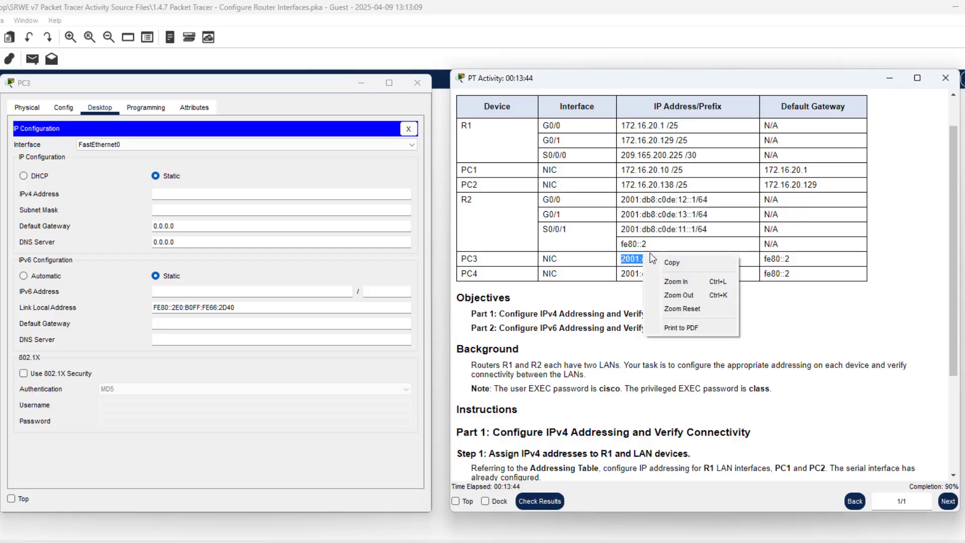
click(704, 262)
click(248, 291)
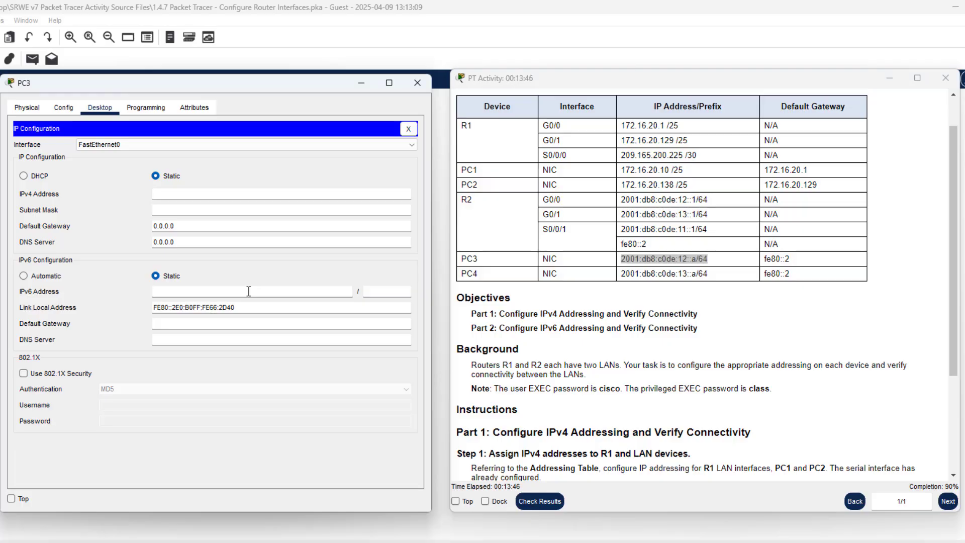
key(ctrl+v)
click(380, 292)
Set PC3's IPv6 default gateway to fe80::2 and bring up its Command Prompt
click(801, 293)
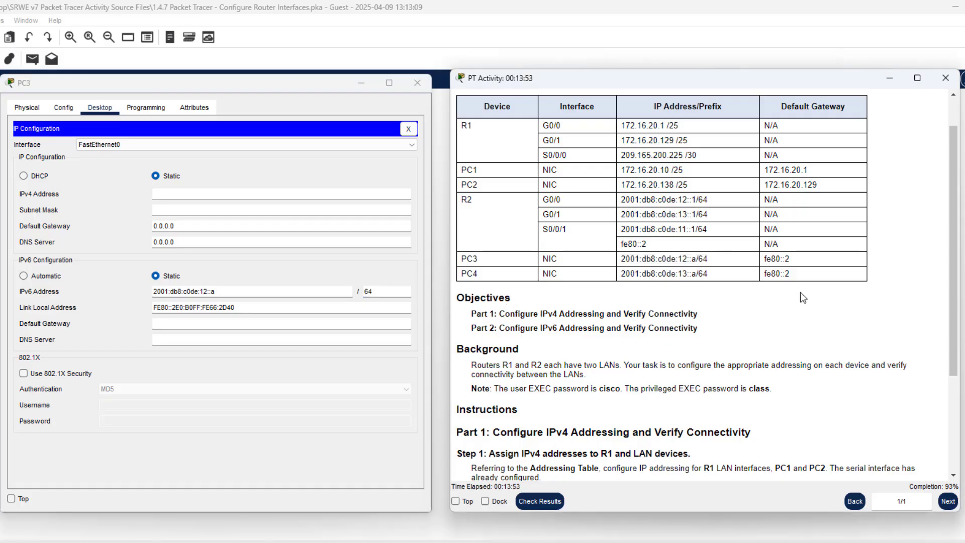
right_click(765, 258)
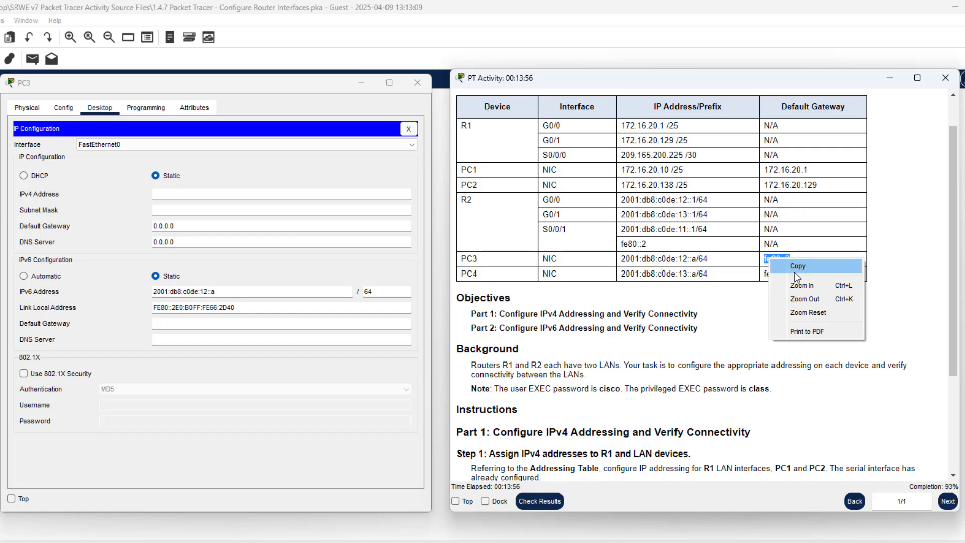
click(792, 265)
click(238, 327)
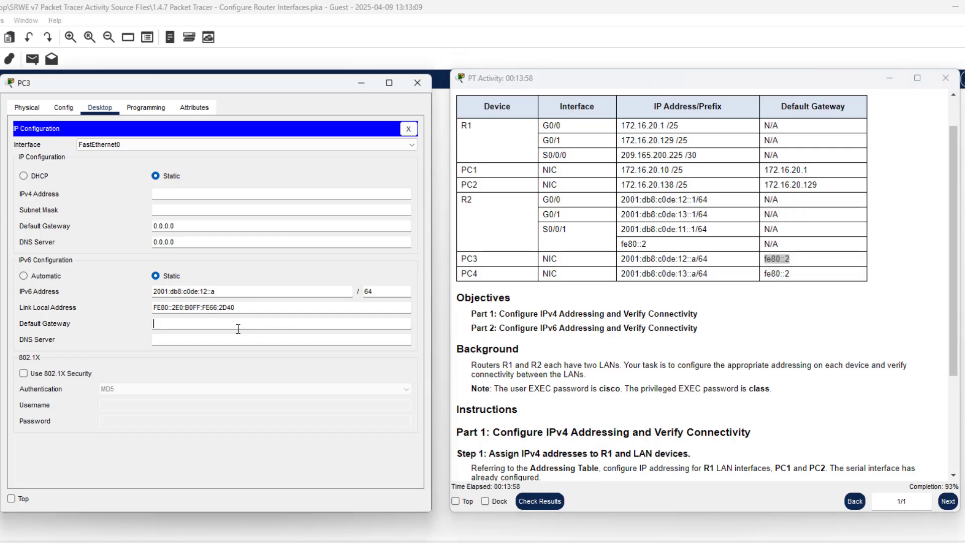
key(ctrl+v)
click(408, 129)
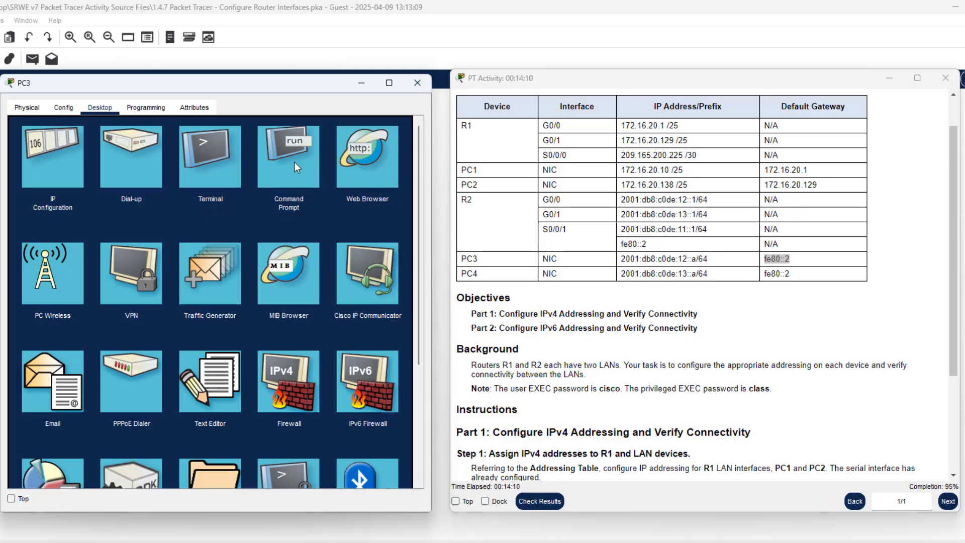
click(288, 173)
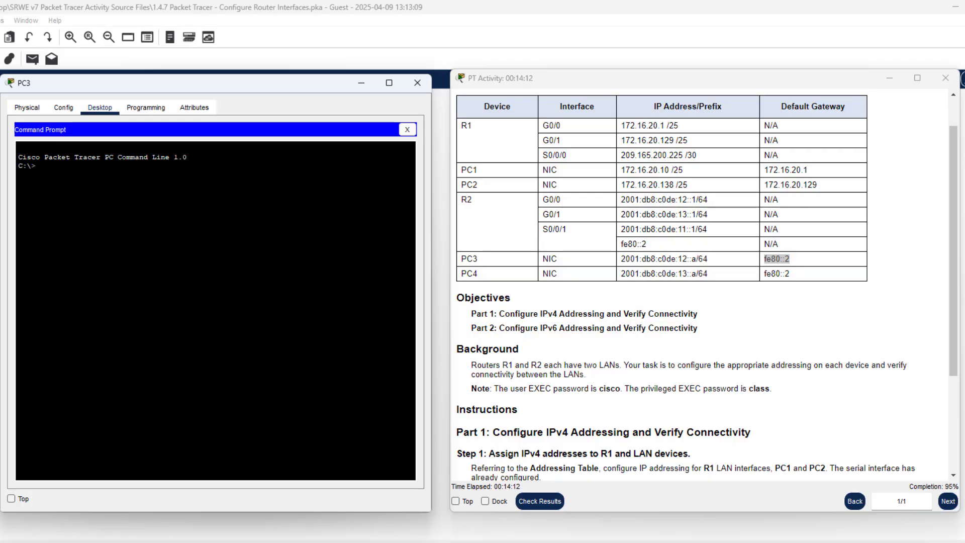
Ping 2001:db8:c0de:12::1 from PC3, confirm 0% loss, and close PC3's window
text(ping)
click(684, 200)
drag(695, 199, 622, 200)
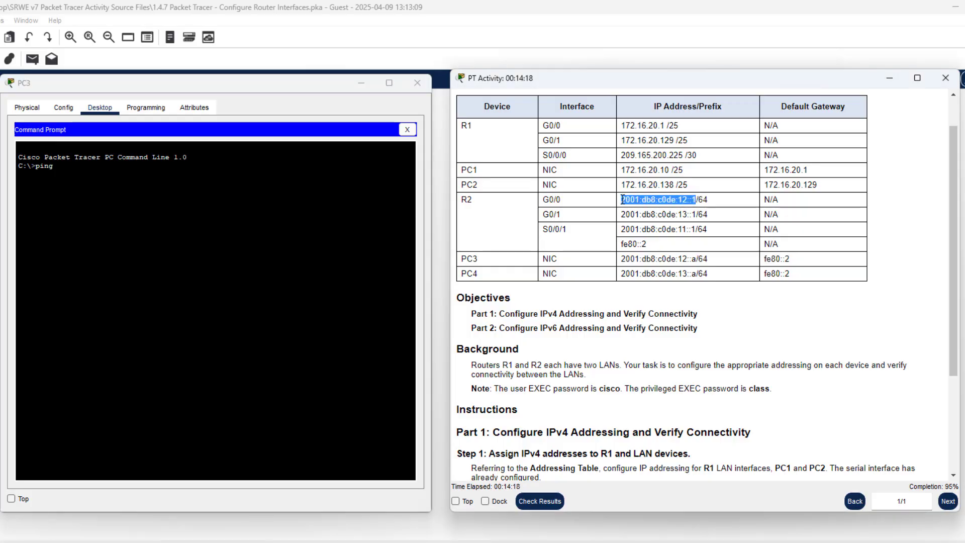
right_click(622, 200)
click(647, 201)
right_click(161, 179)
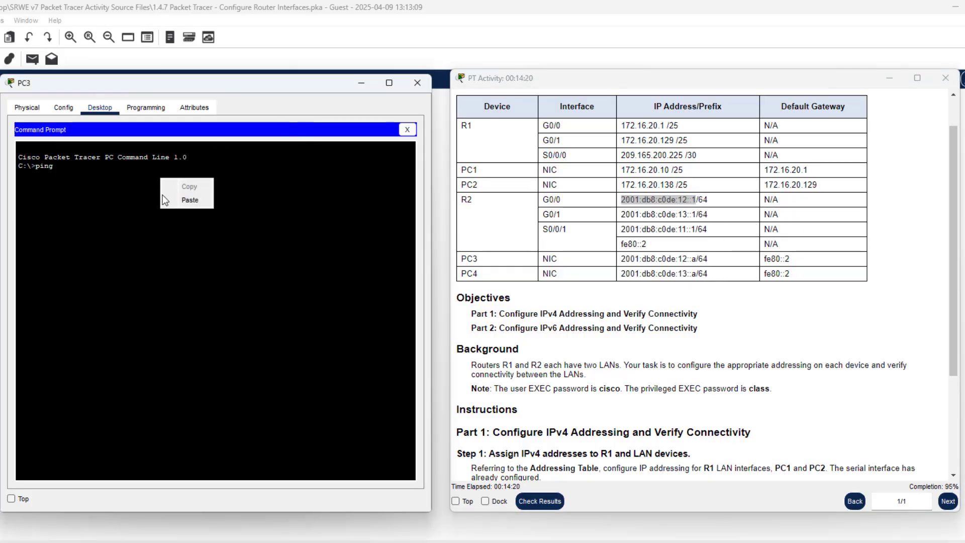
click(174, 197)
key(Return)
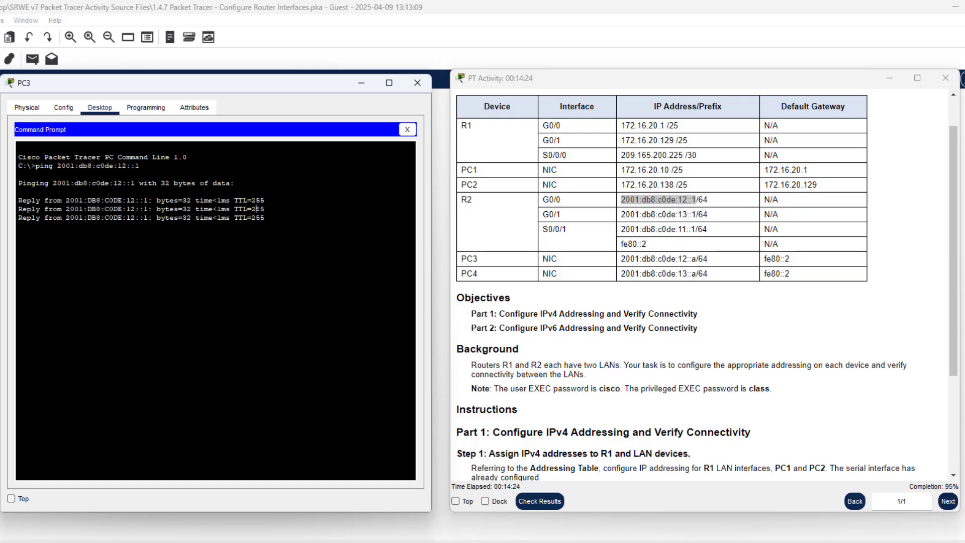
drag(256, 208, 110, 211)
click(152, 226)
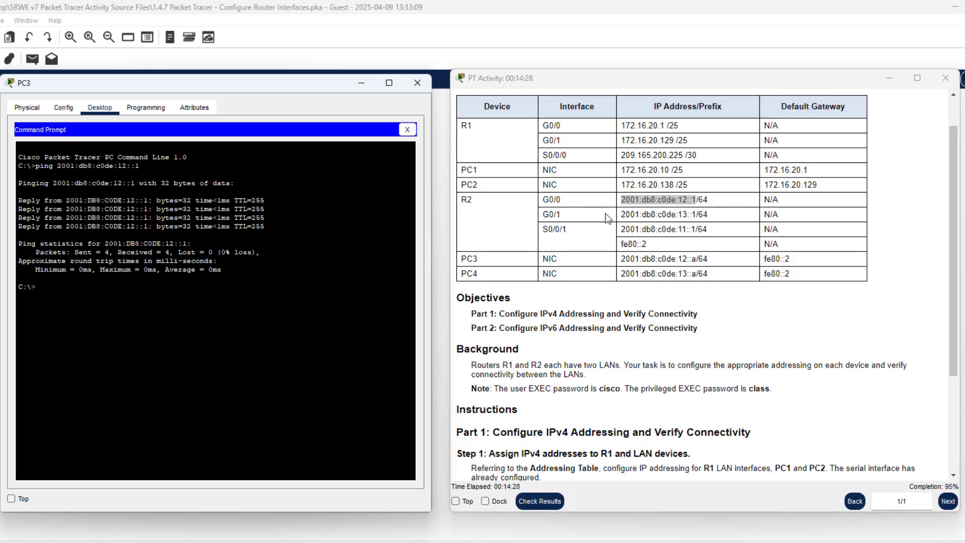
click(417, 82)
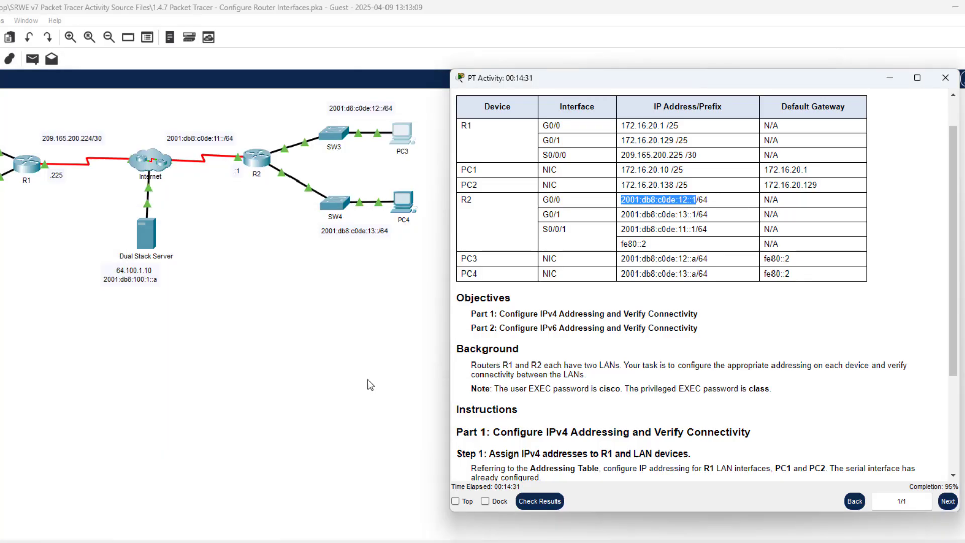
Open PC4's IP Configuration with its window placed beside the activity instructions
click(404, 201)
drag(438, 148, 192, 98)
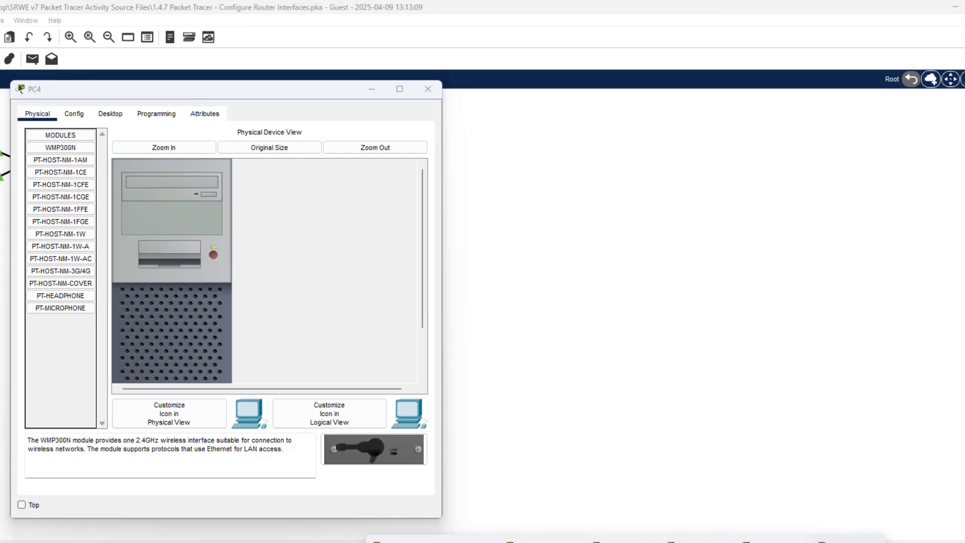
click(533, 541)
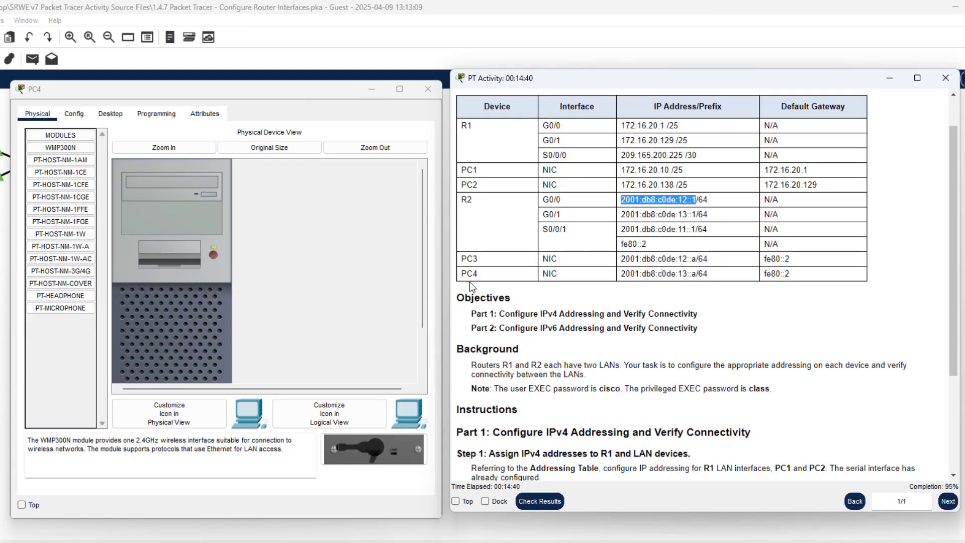
click(110, 114)
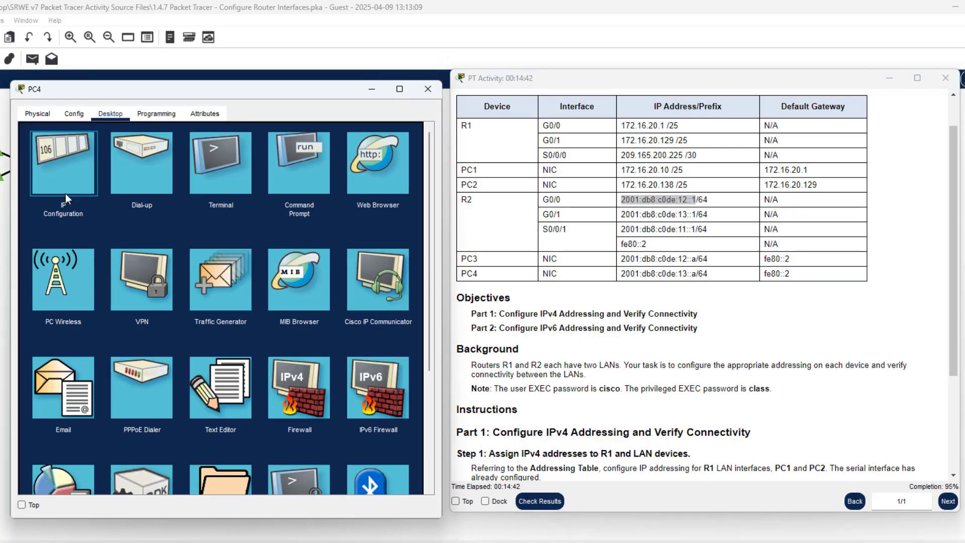
click(63, 163)
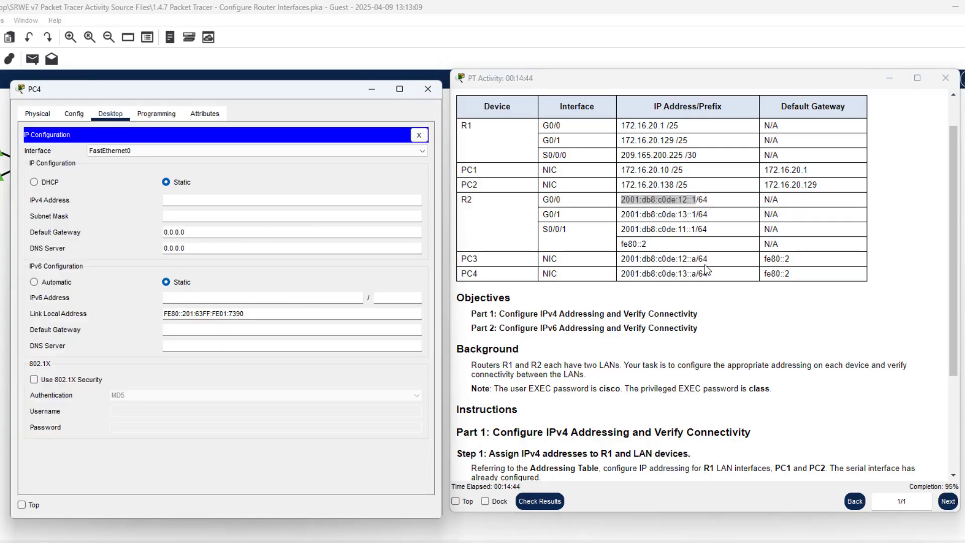
Enter PC4's IPv6 address 2001:db8:c0de:13::a with prefix length 64
drag(696, 273, 622, 275)
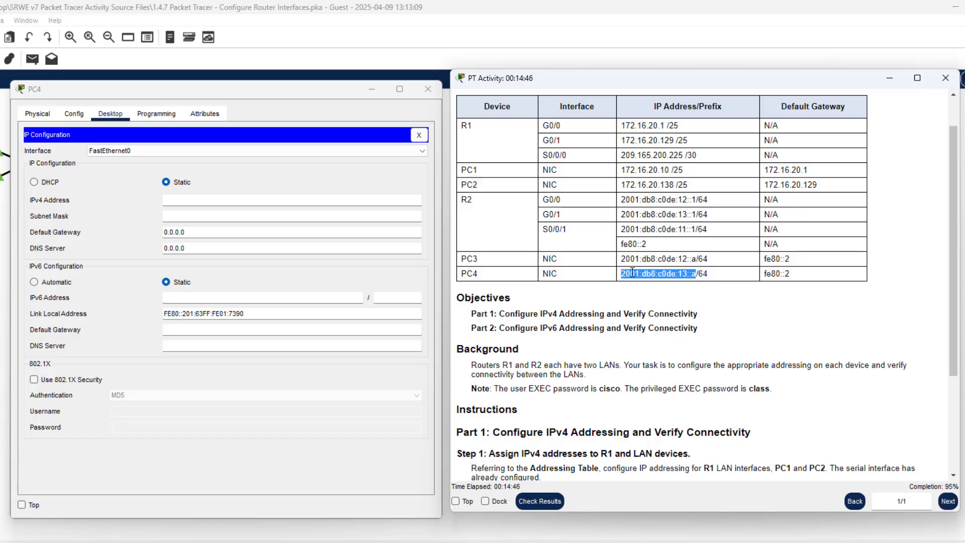
right_click(623, 275)
click(653, 281)
right_click(634, 273)
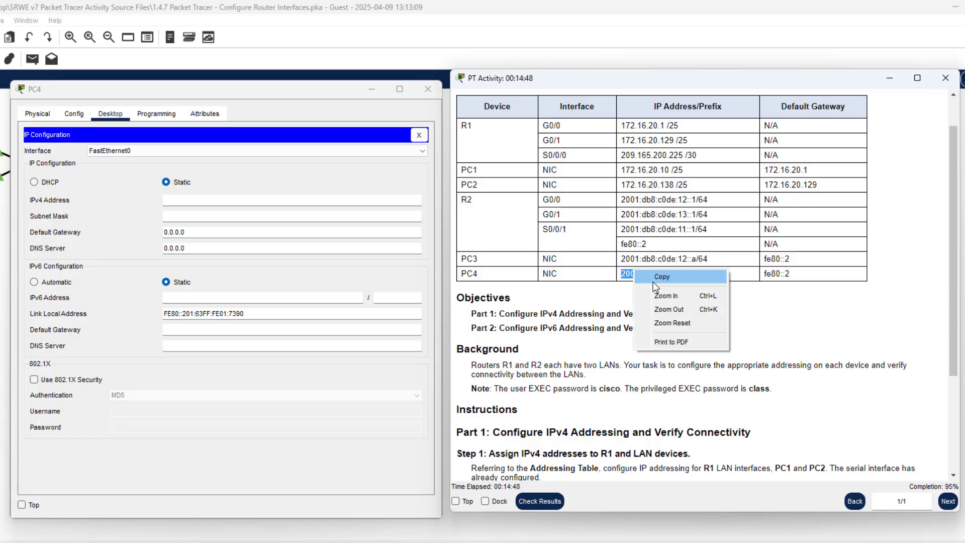
click(653, 280)
click(197, 300)
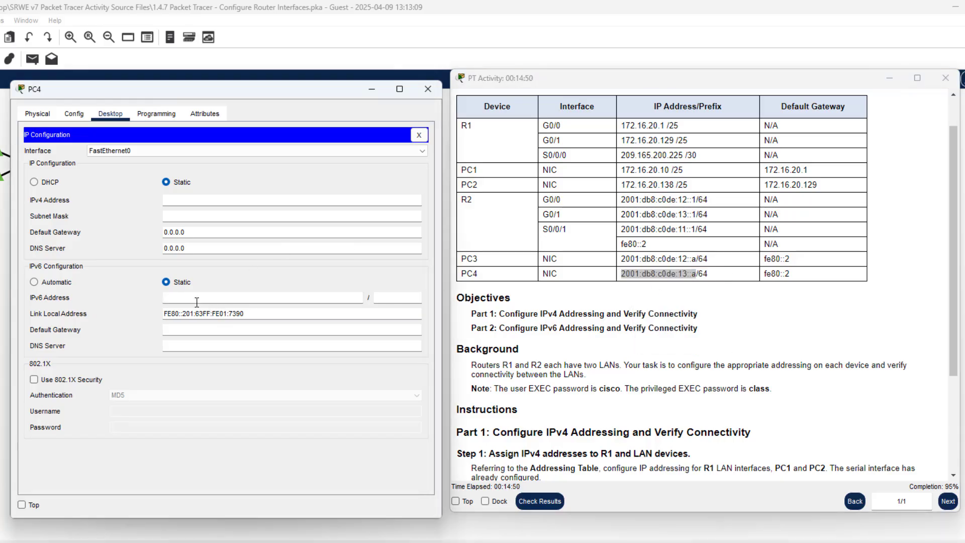
key(ctrl+v)
click(396, 296)
text(64)
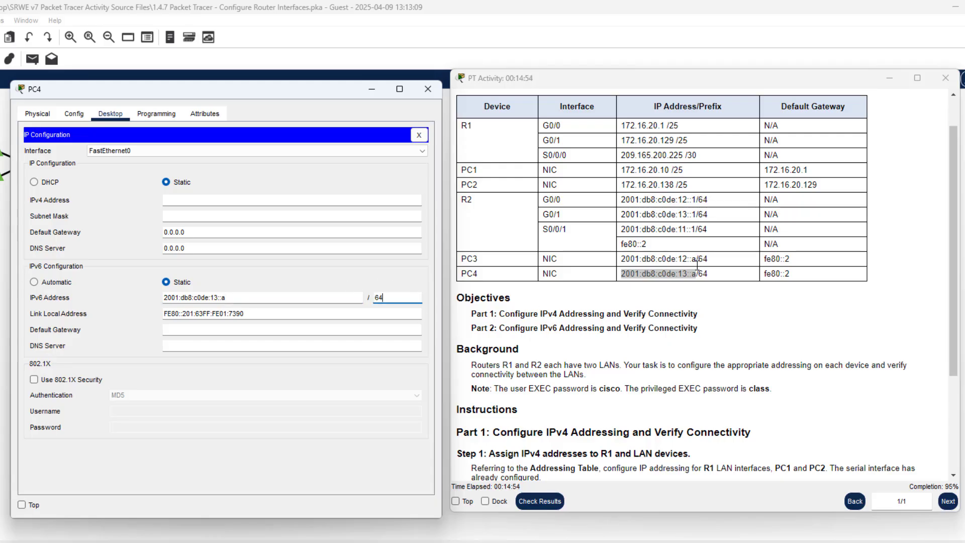
Set PC4's IPv6 default gateway to fe80::2, correcting the pasted value, and close IP Configuration
click(792, 276)
drag(793, 276, 762, 273)
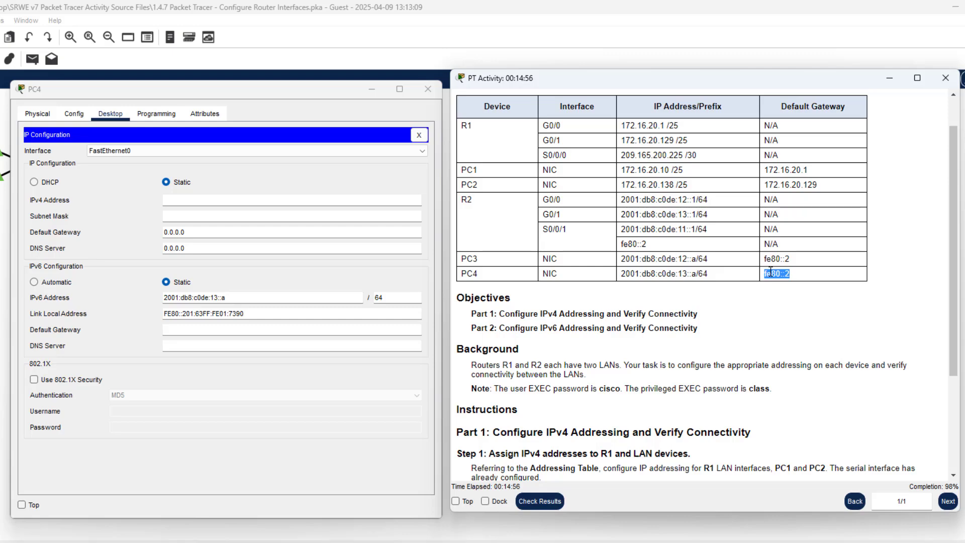
right_click(769, 273)
click(783, 278)
click(178, 331)
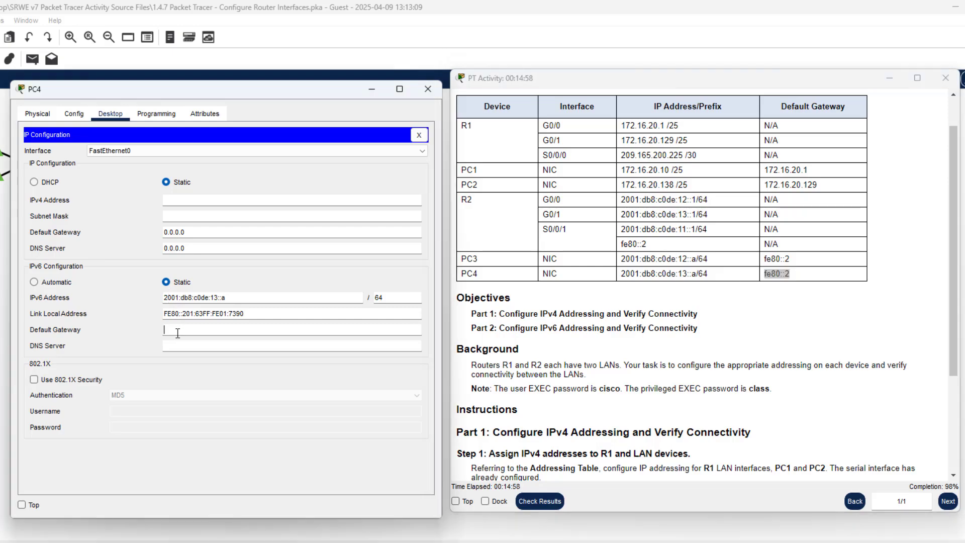
key(ctrl+v)
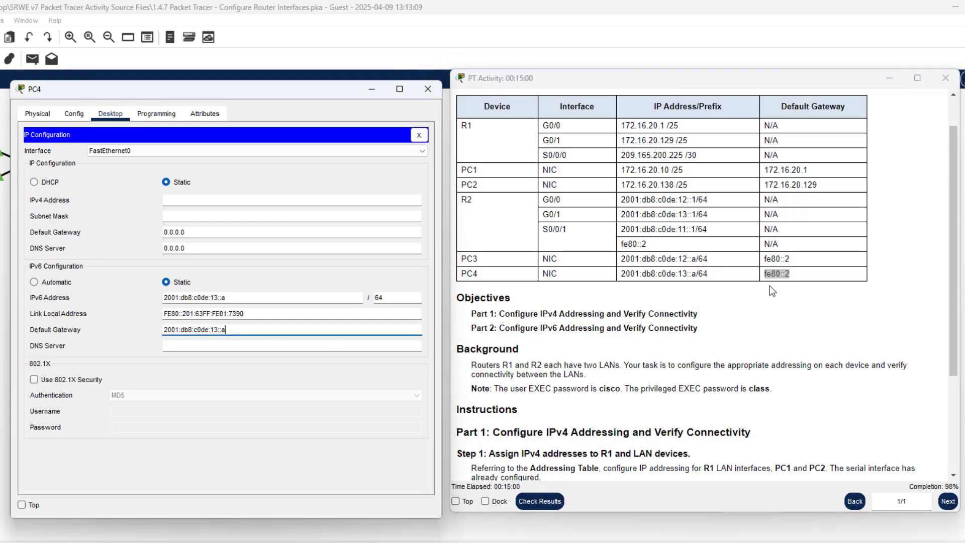
right_click(767, 271)
click(784, 278)
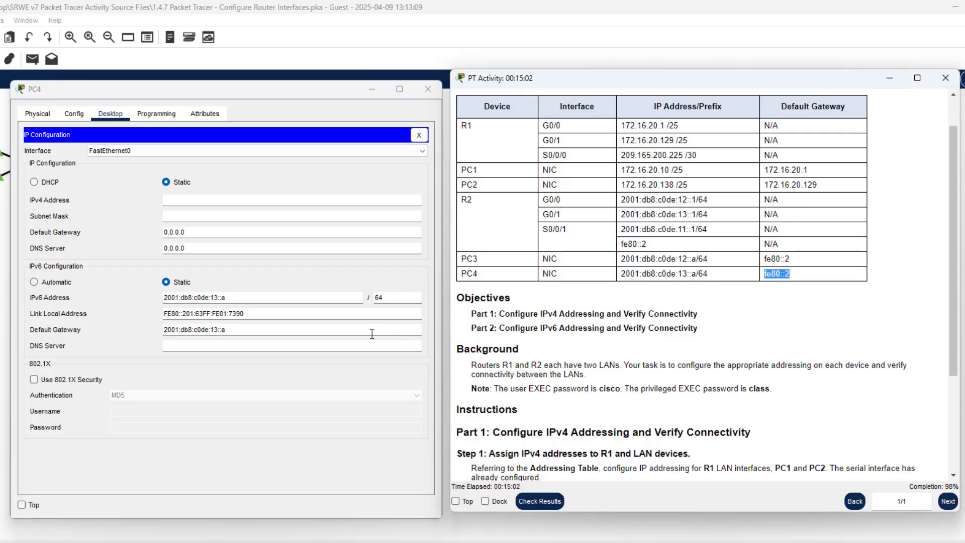
drag(260, 330, 129, 330)
key(ctrl+v)
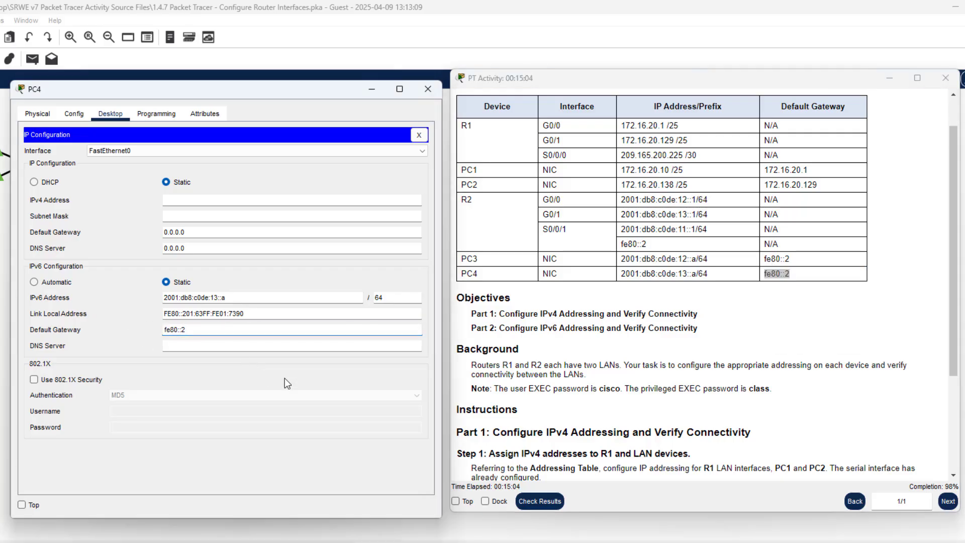
click(411, 133)
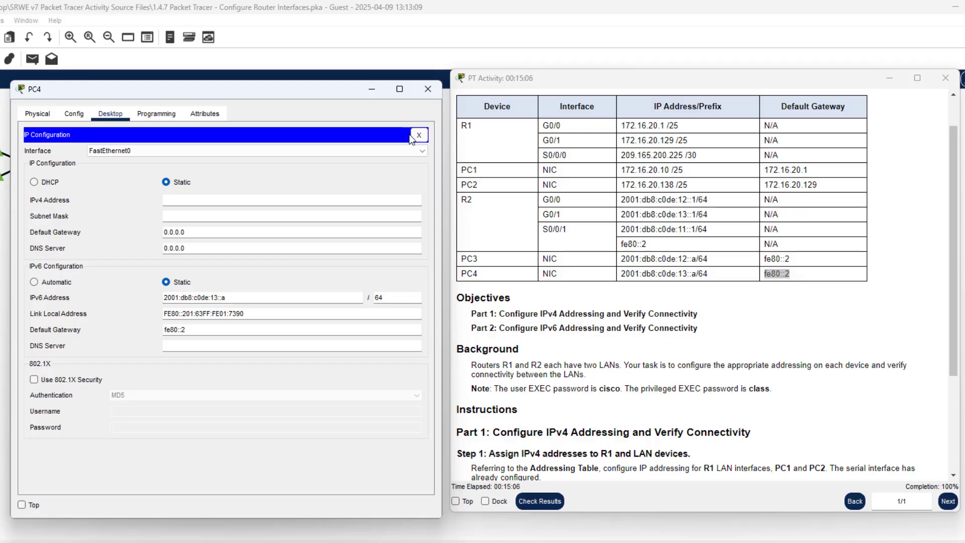
click(413, 136)
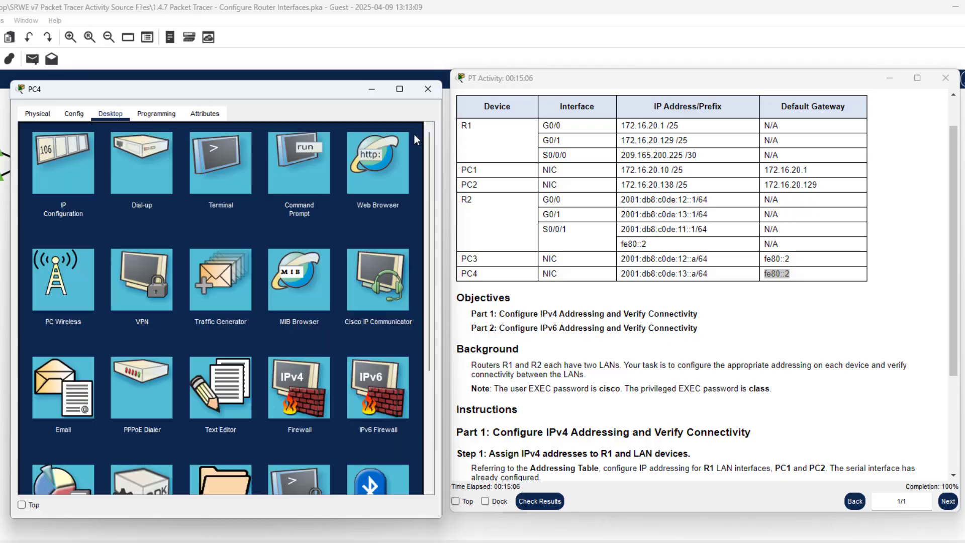
click(302, 185)
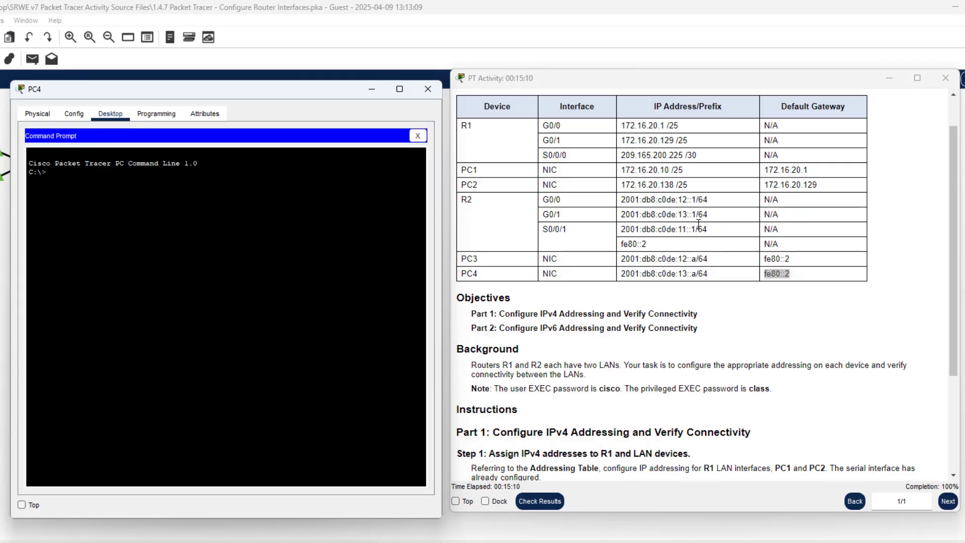
drag(699, 211, 619, 215)
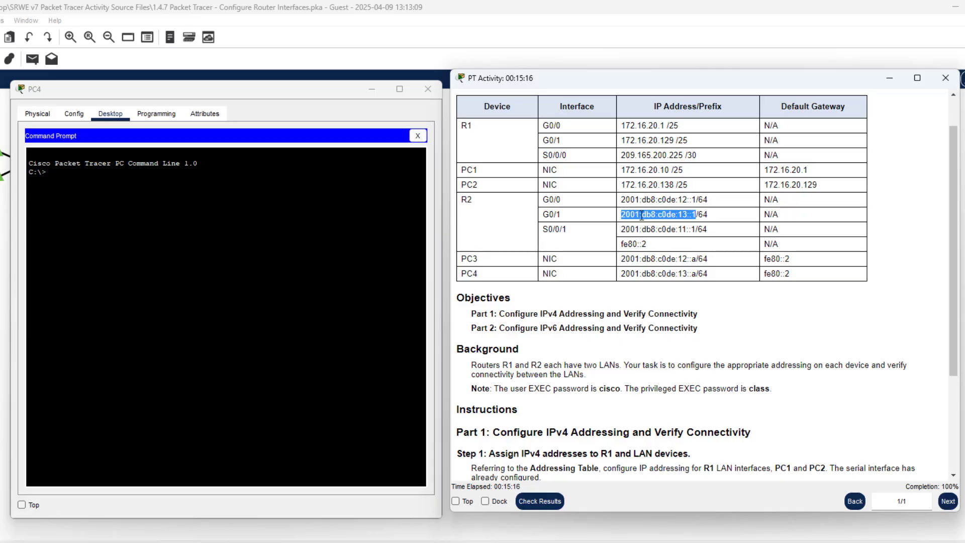
right_click(649, 223)
click(657, 224)
click(226, 252)
text(ping)
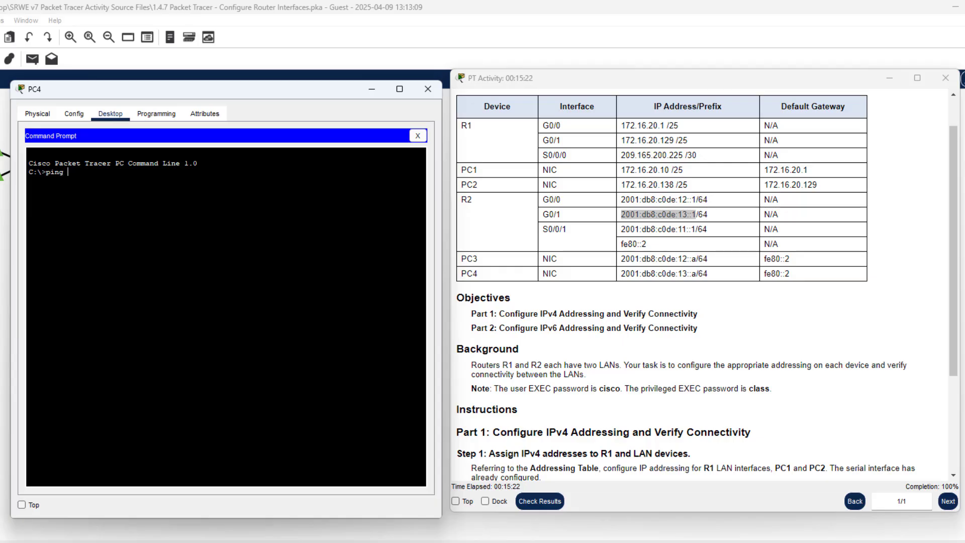
right_click(185, 231)
click(219, 252)
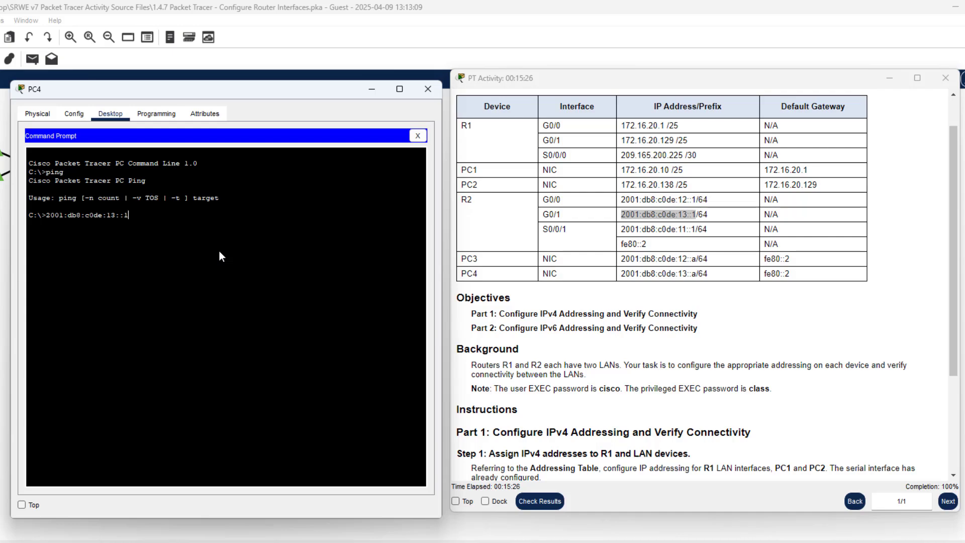
key(BackSpace)
key(BackSpace)
key(BackSpace)
key(BackSpace)
key(BackSpace)
key(BackSpace)
key(BackSpace)
key(BackSpace)
key(BackSpace)
key(BackSpace)
key(BackSpace)
key(BackSpace)
key(BackSpace)
key(BackSpace)
key(BackSpace)
key(BackSpace)
key(BackSpace)
key(BackSpace)
key(BackSpace)
text(ping)
right_click(224, 251)
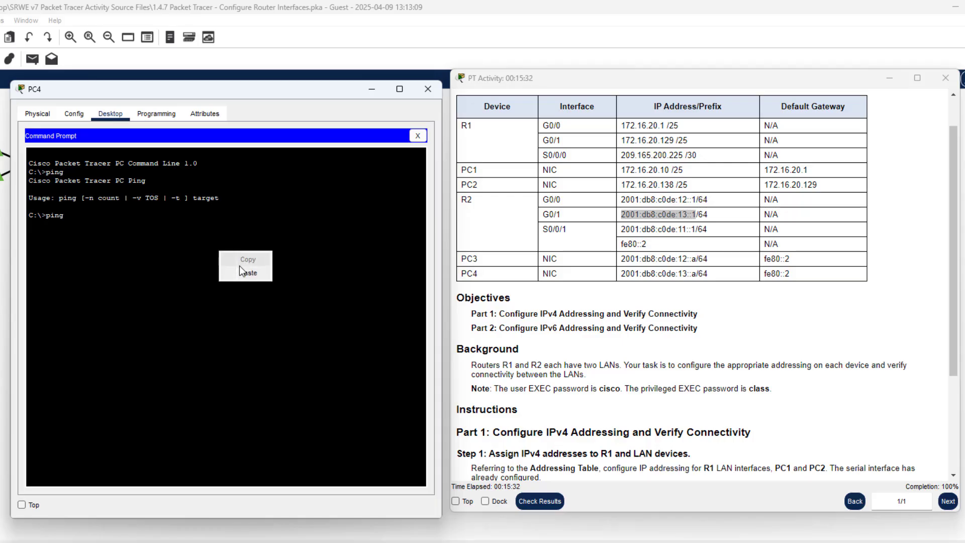
click(240, 274)
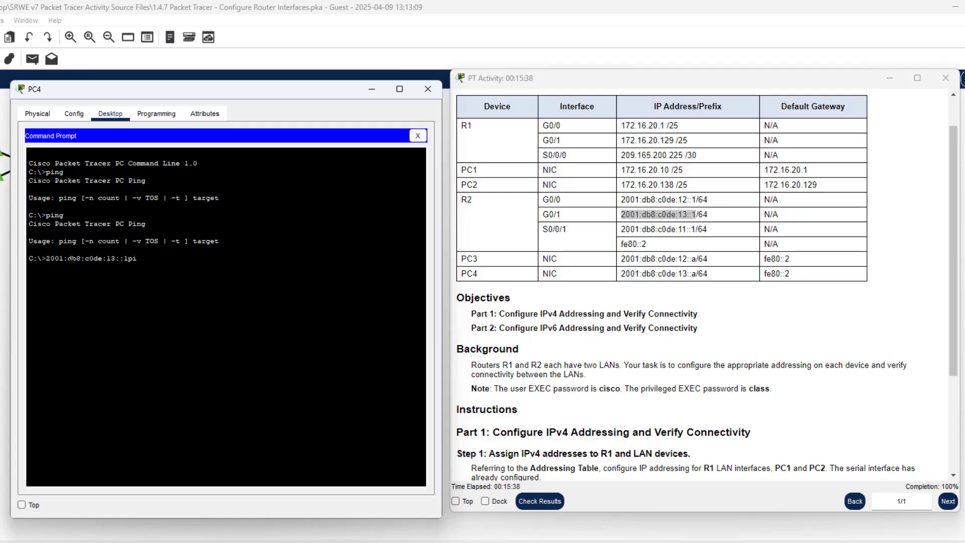
key(BackSpace)
key(BackSpace)
key(BackSpace)
key(BackSpace)
key(BackSpace)
key(BackSpace)
key(BackSpace)
key(BackSpace)
key(BackSpace)
key(BackSpace)
key(BackSpace)
key(BackSpace)
key(BackSpace)
key(BackSpace)
key(BackSpace)
key(BackSpace)
key(BackSpace)
key(BackSpace)
key(BackSpace)
key(BackSpace)
key(Return)
right_click(69, 264)
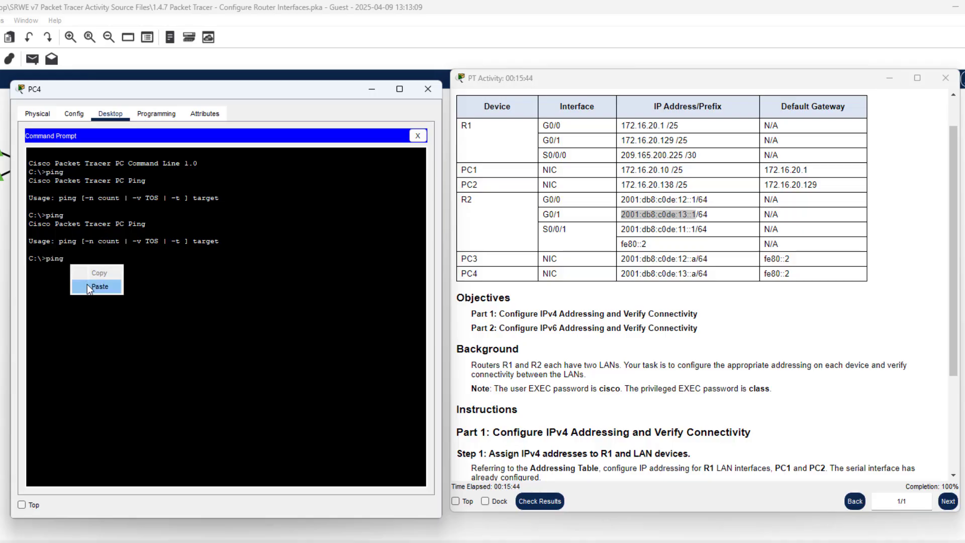
click(90, 286)
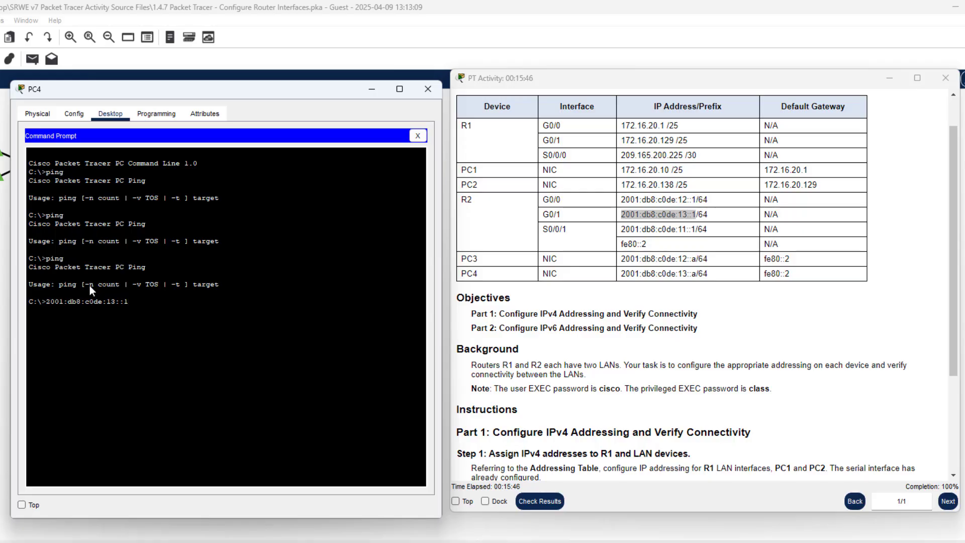
key(BackSpace)
key(BackSpace)
key(BackSpace)
key(BackSpace)
key(BackSpace)
key(BackSpace)
key(BackSpace)
key(BackSpace)
key(BackSpace)
key(BackSpace)
key(BackSpace)
key(BackSpace)
key(BackSpace)
key(BackSpace)
key(BackSpace)
key(BackSpace)
key(BackSpace)
key(BackSpace)
key(BackSpace)
click(418, 136)
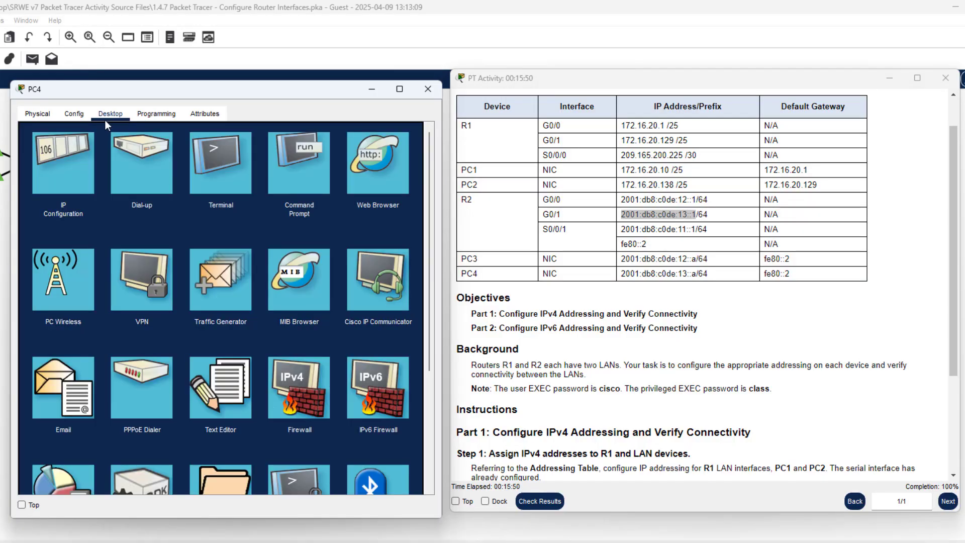
Reopen PC4's Command Prompt and run a ping with the previously copied address
click(225, 179)
click(416, 137)
click(158, 114)
click(110, 114)
click(285, 173)
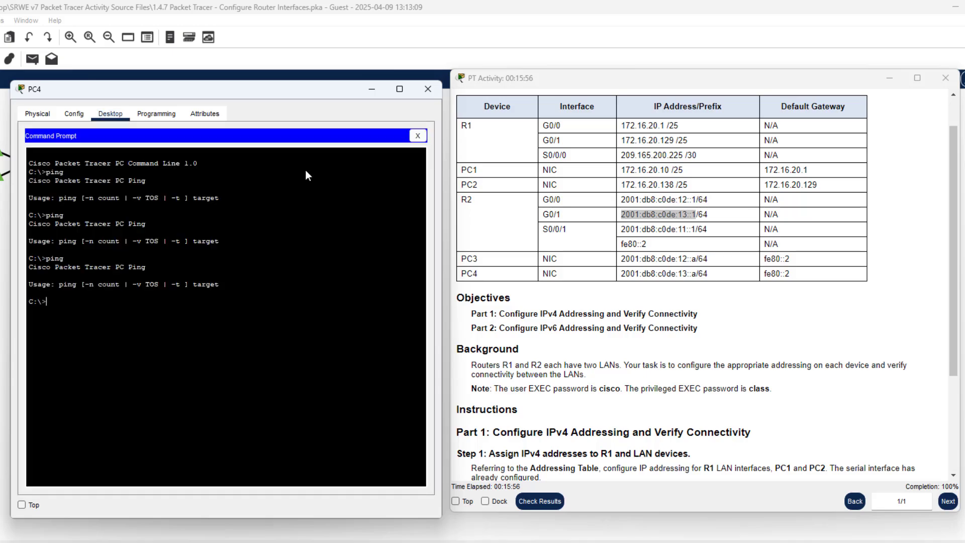
text(ping)
right_click(164, 312)
click(185, 332)
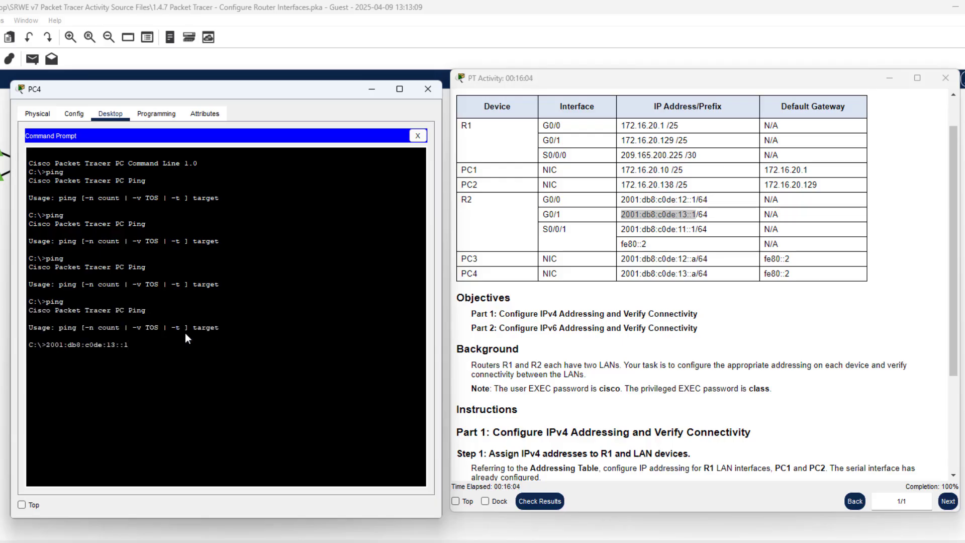
key(Return)
Ping R2's G0/1 address 2001:db8:c0de:13::1 from PC4, then close Command Prompt
click(640, 211)
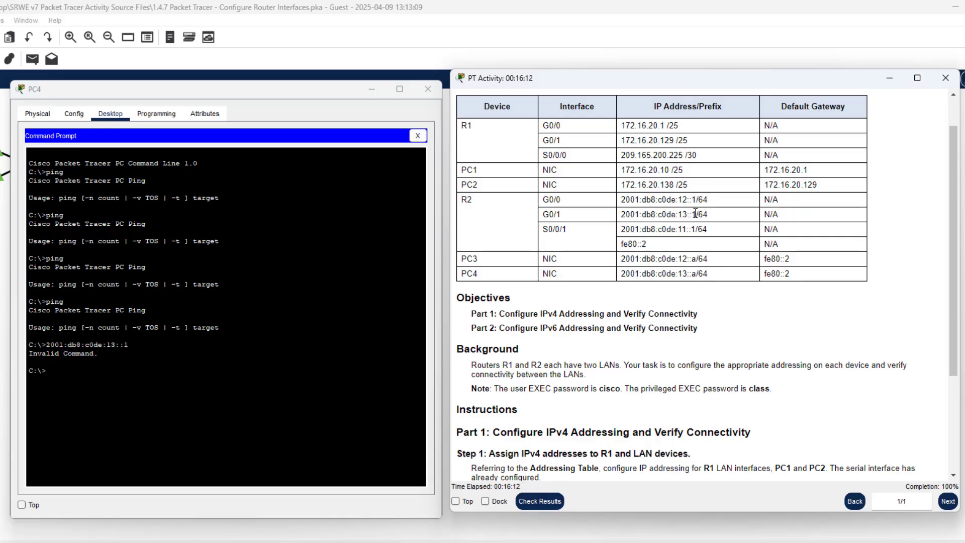
drag(696, 211, 622, 220)
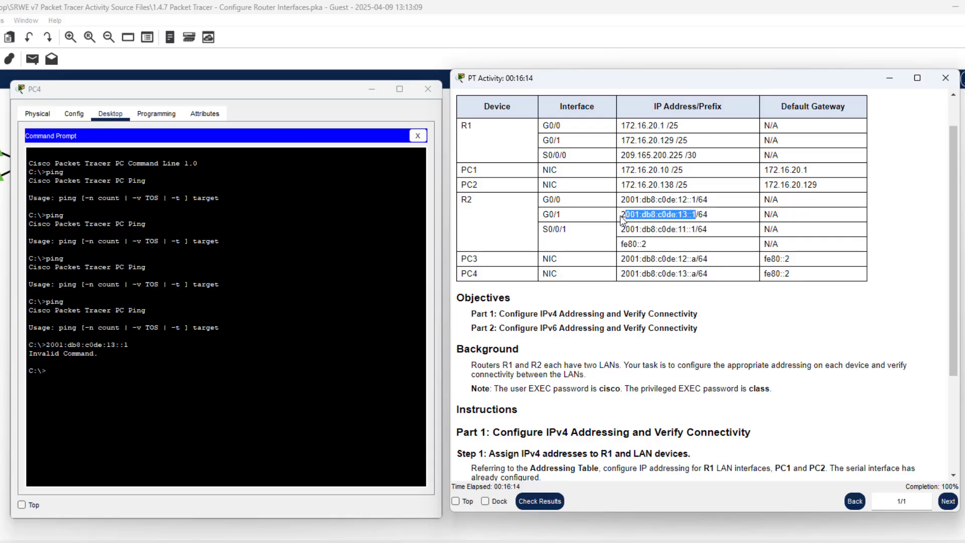
right_click(622, 219)
click(650, 228)
click(63, 370)
text(p)
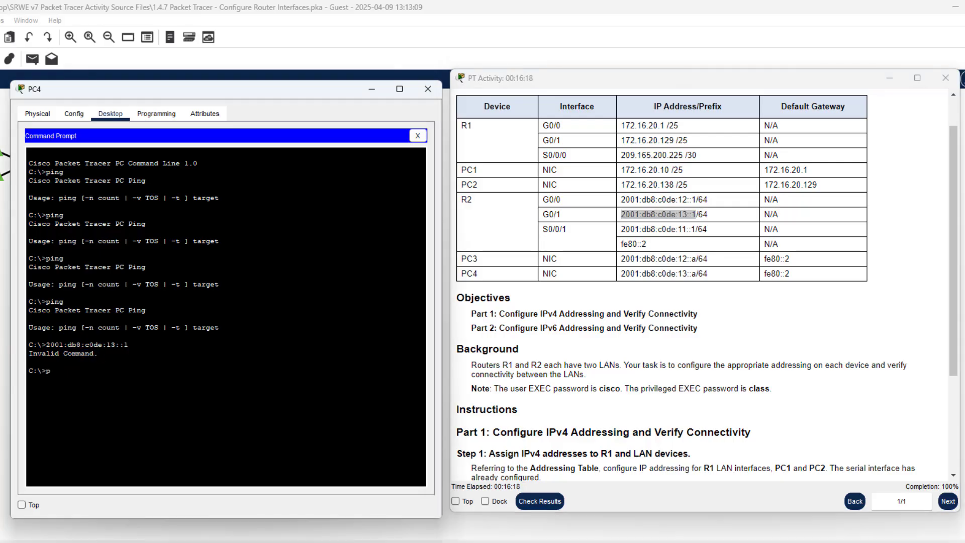
text(ing)
right_click(75, 370)
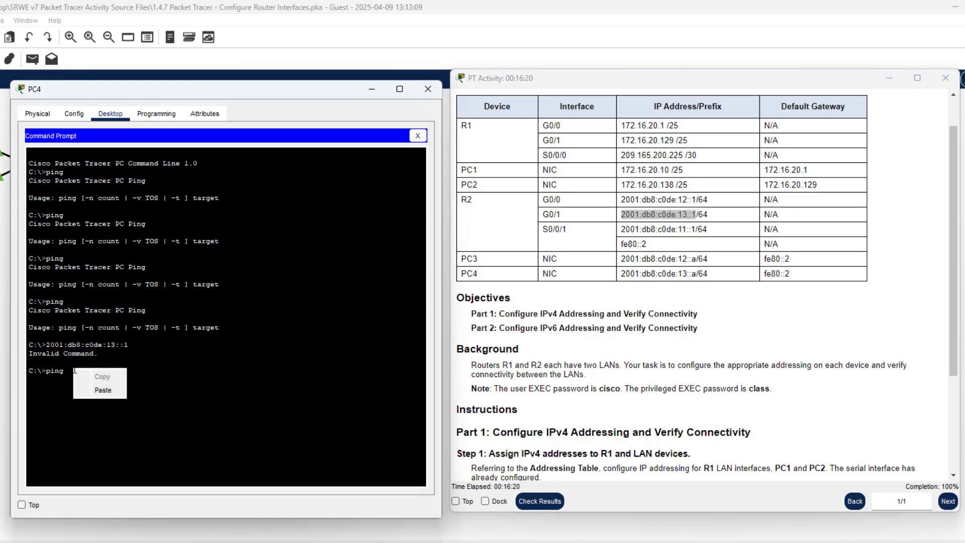
click(88, 392)
key(Return)
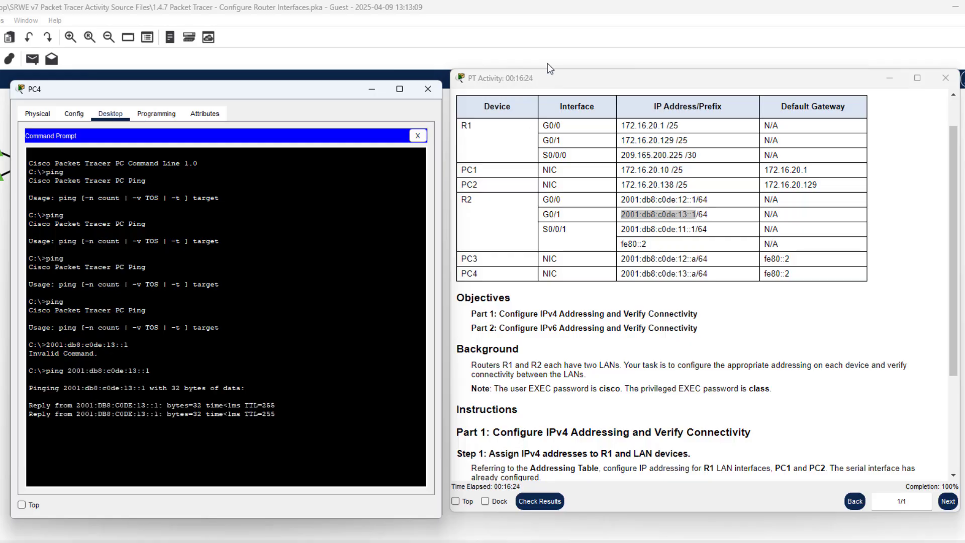
click(418, 135)
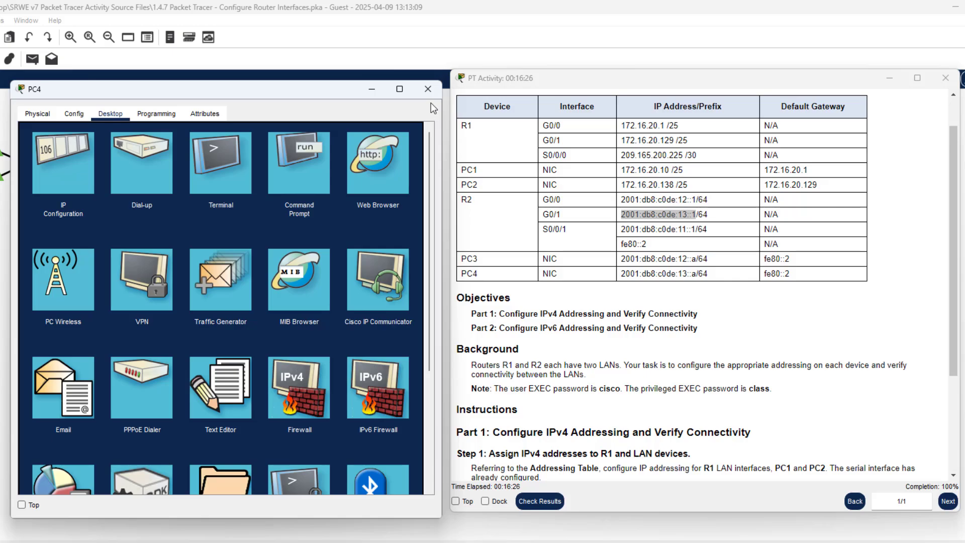
Close PC4's window and scroll through the PT Activity instructions
click(428, 89)
scroll(595, 297, down, 3)
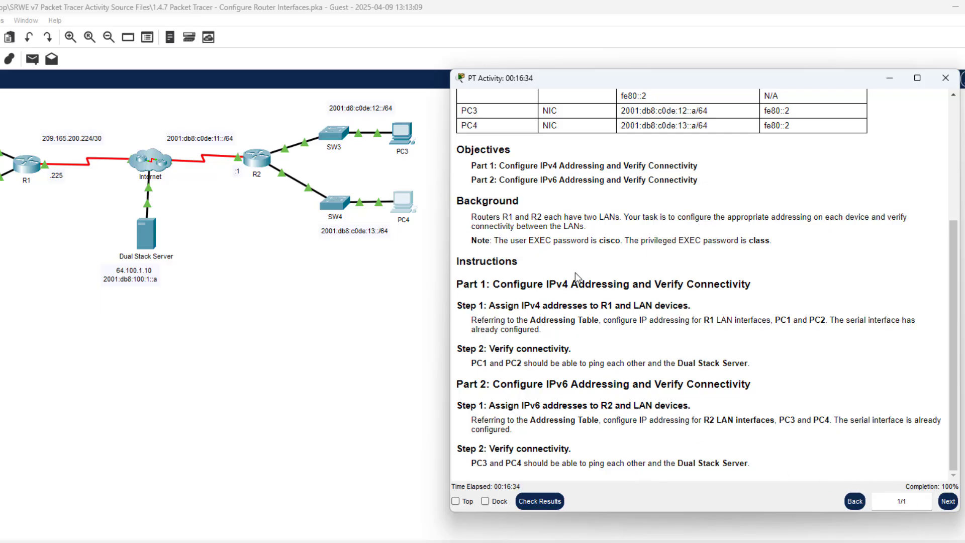
scroll(575, 275, up, 4)
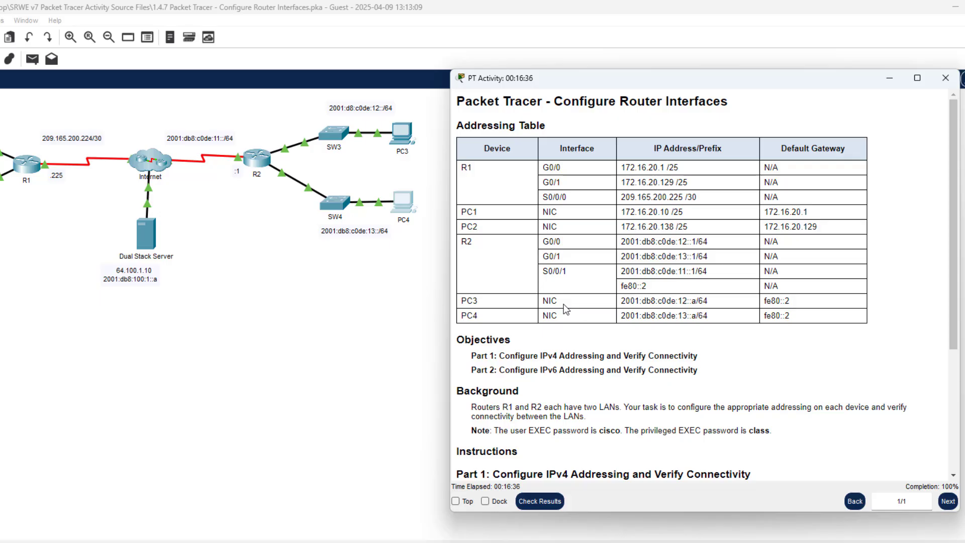
scroll(565, 307, down, 4)
scroll(565, 306, up, 4)
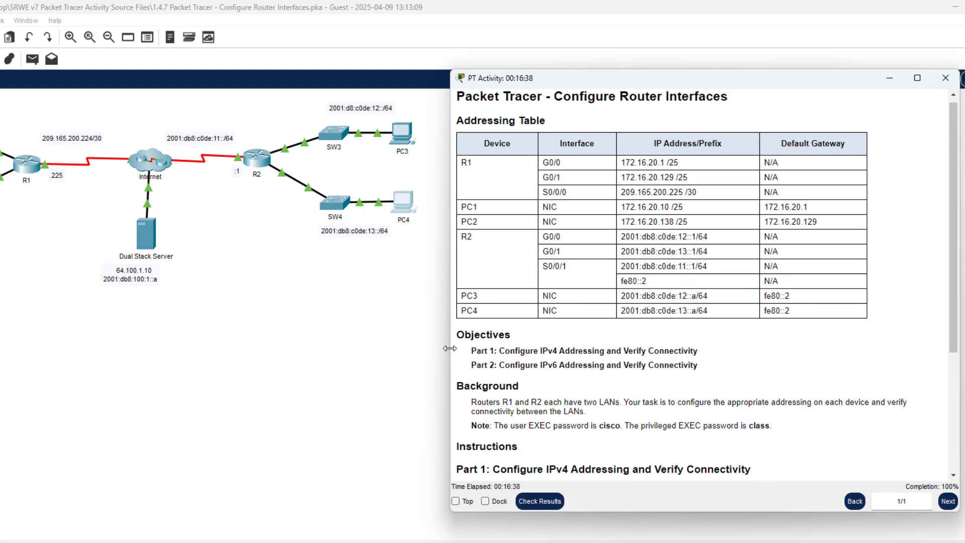
scroll(568, 291, down, 3)
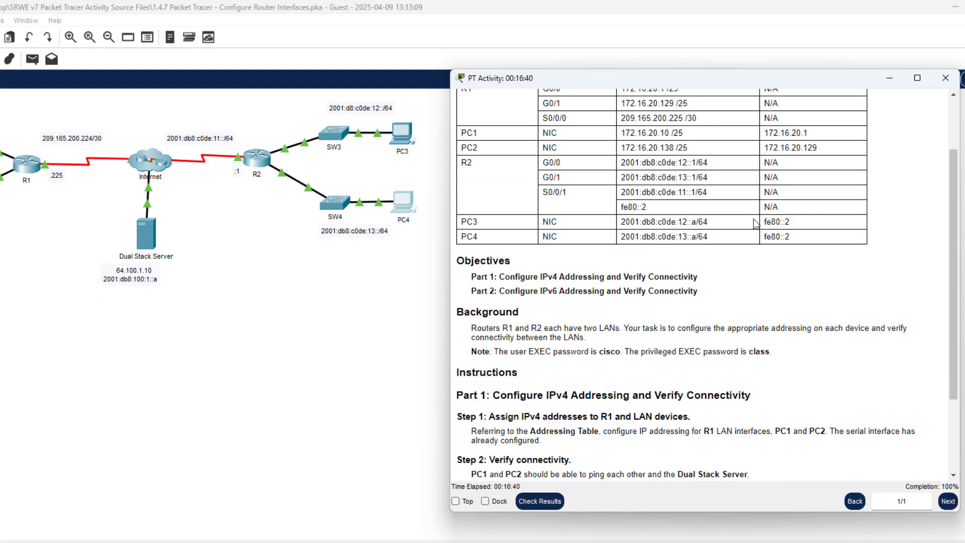